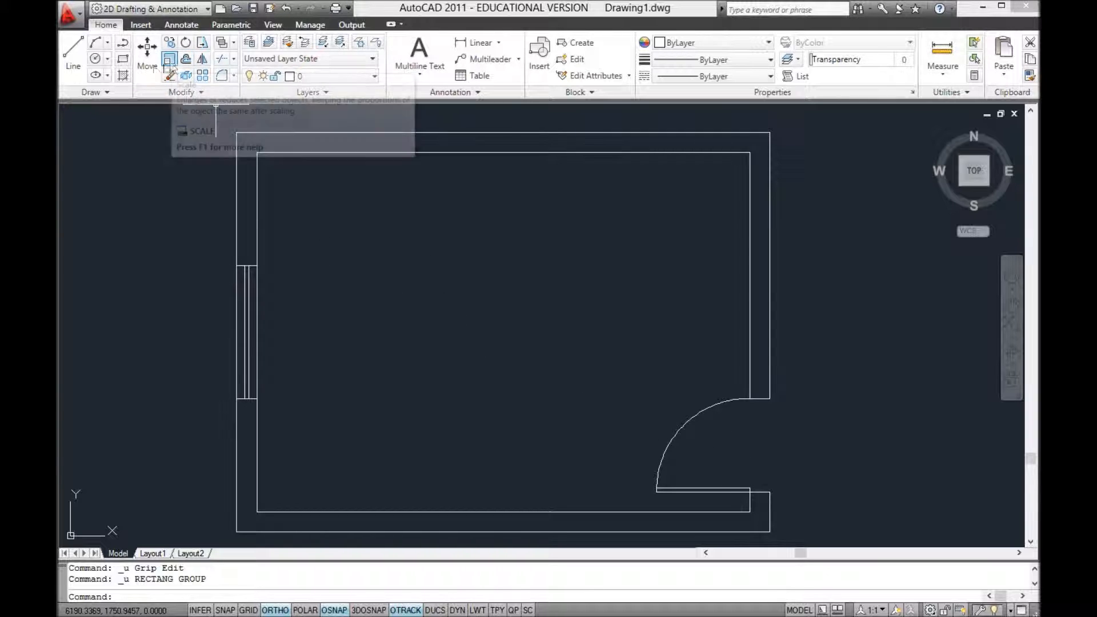
pyautogui.click(122, 58)
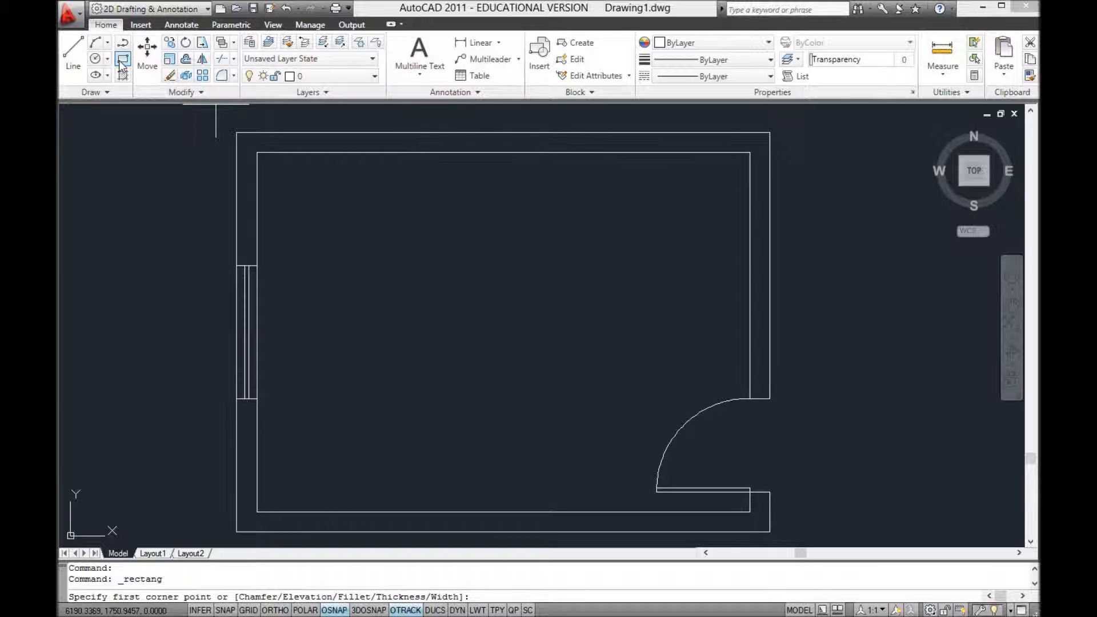
pyautogui.click(236, 133)
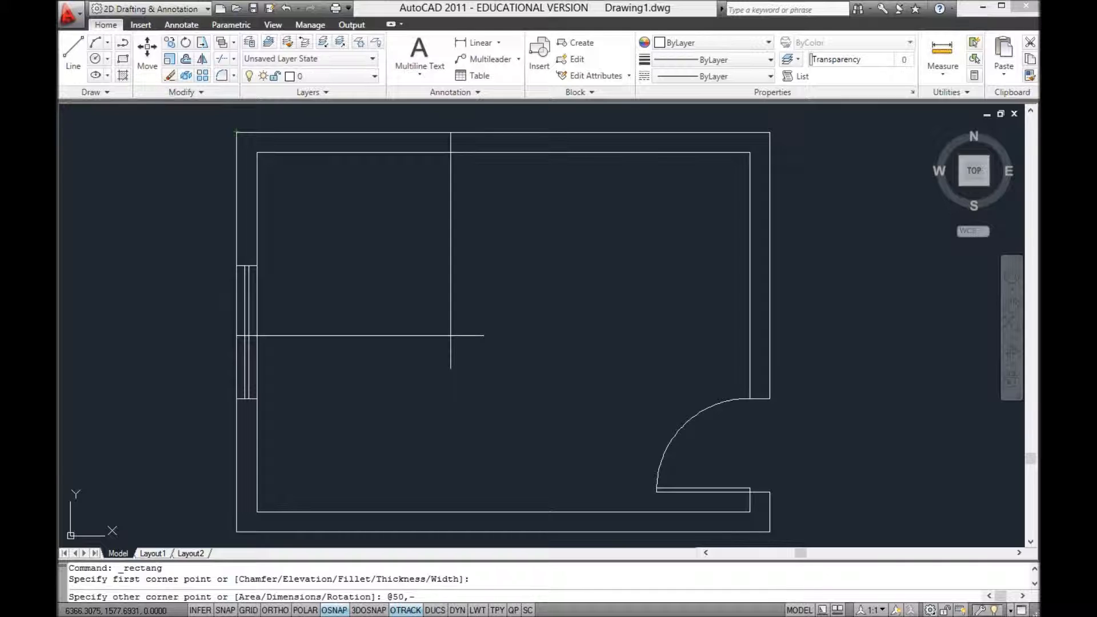
pyautogui.press('Return')
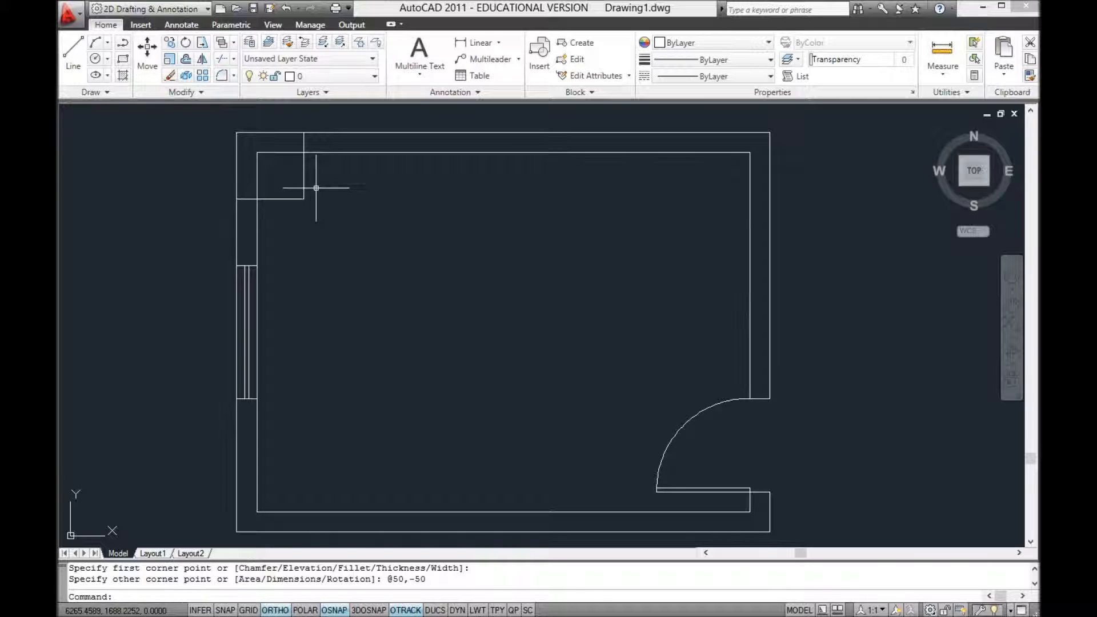
# Step: Stretch the corner square's right and bottom edges inward by 10 units each
pyautogui.click(281, 199)
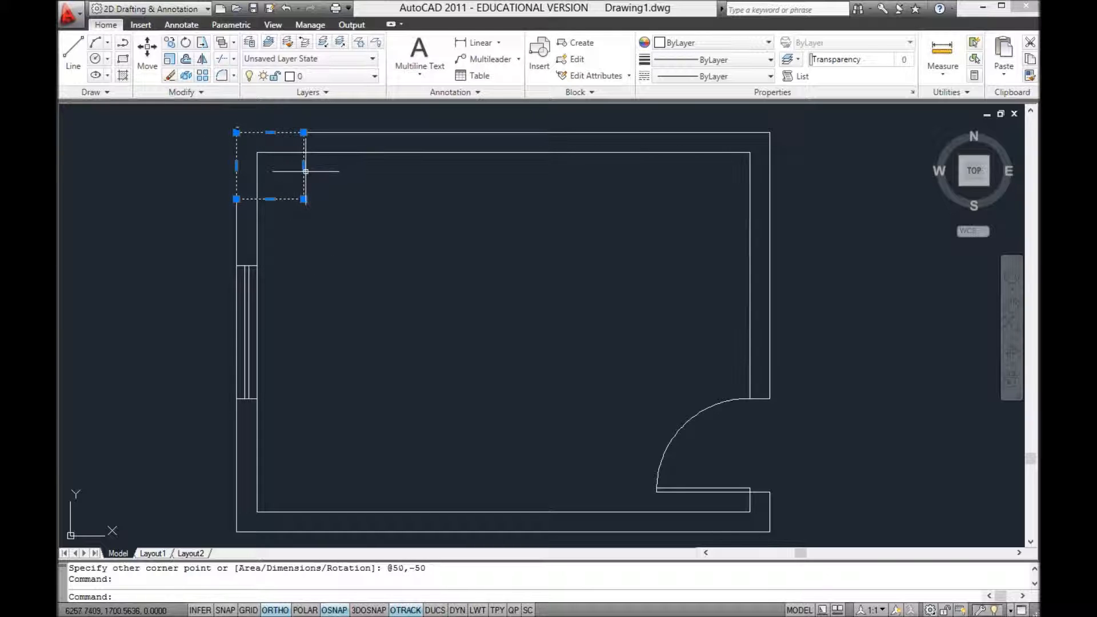
pyautogui.moveTo(303, 165)
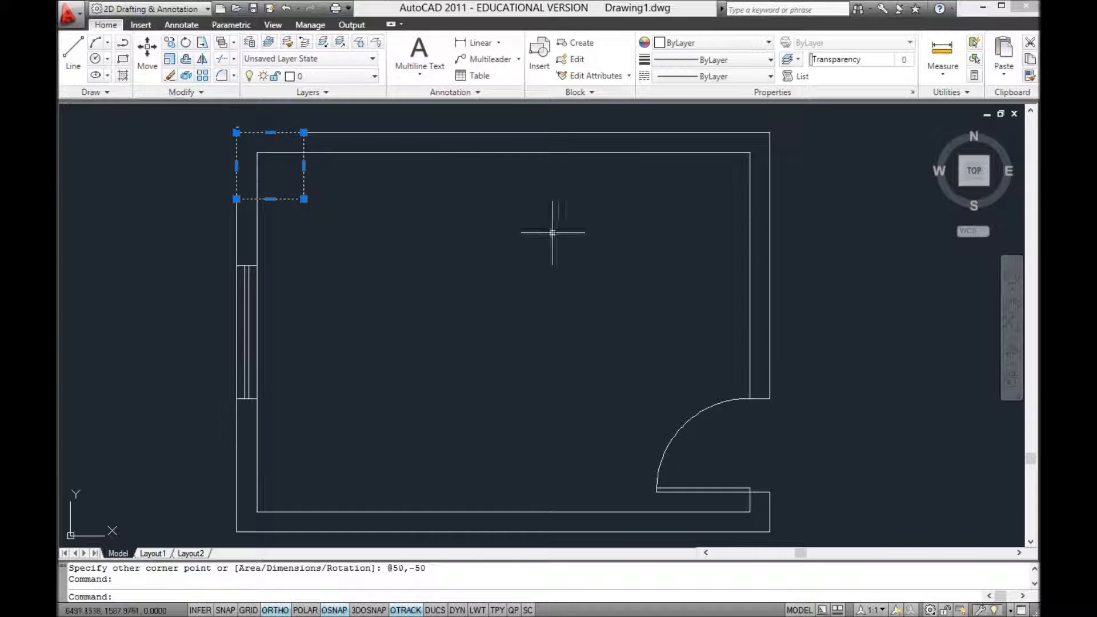
pyautogui.click(304, 165)
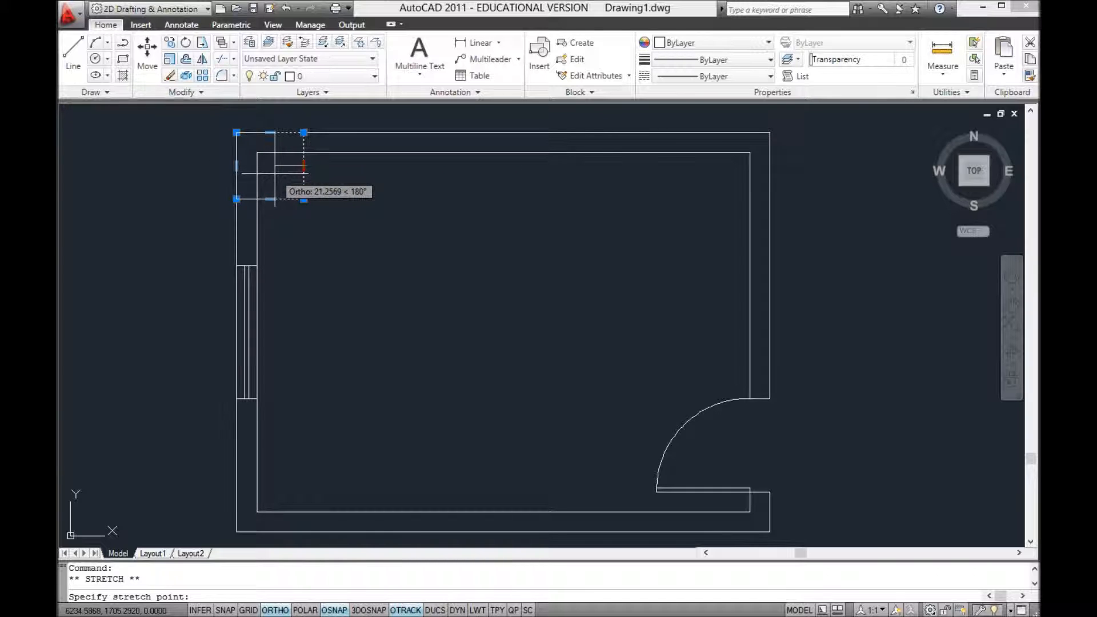
pyautogui.press('Return')
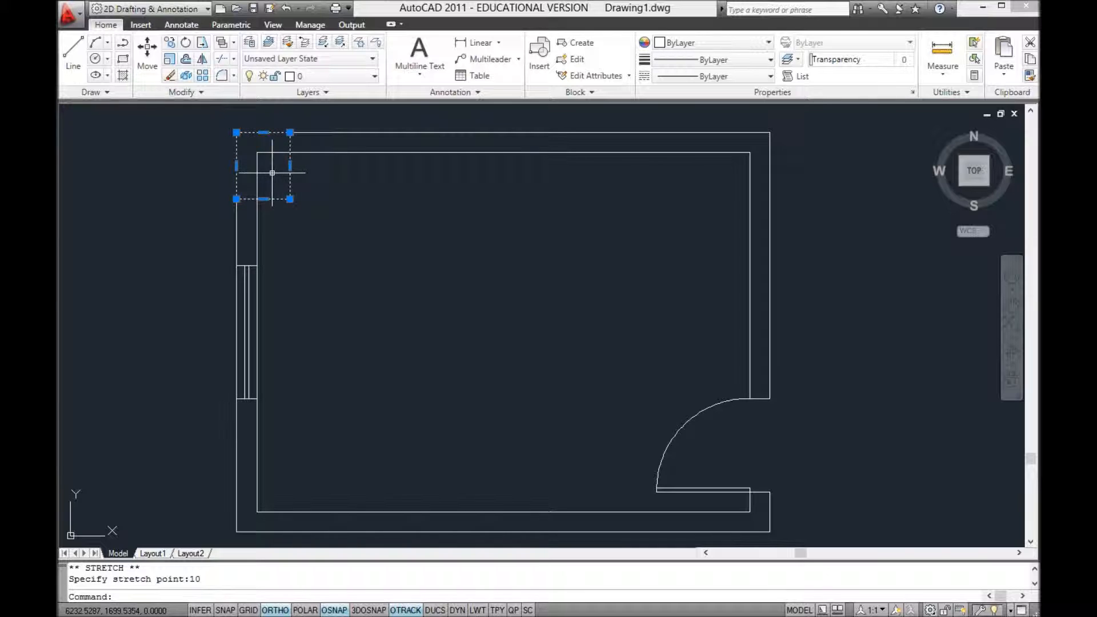
pyautogui.click(264, 199)
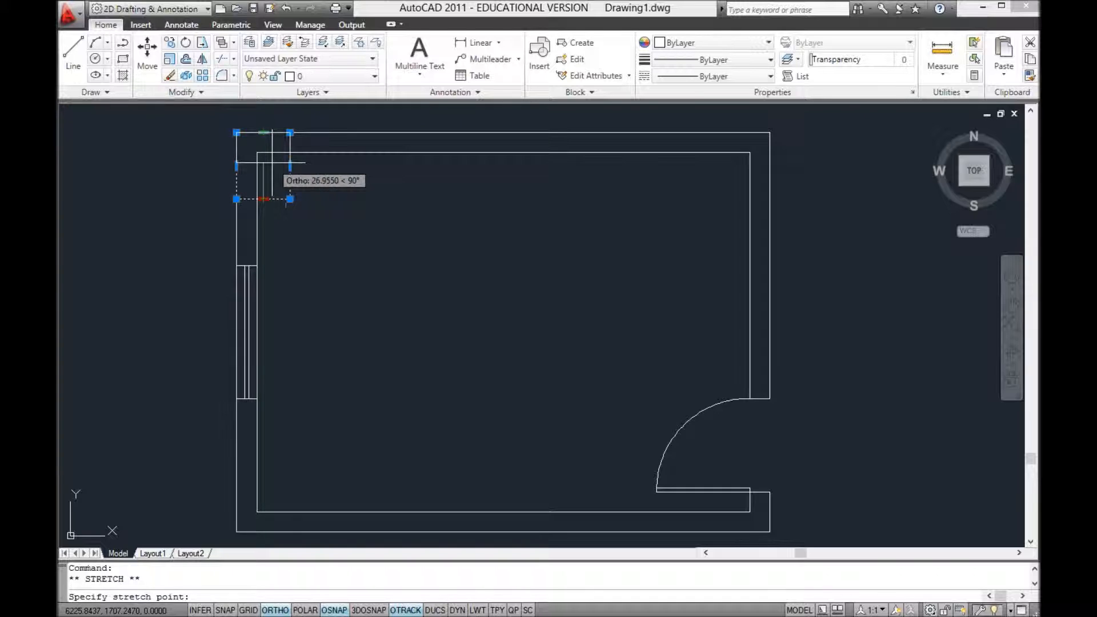
pyautogui.write('10')
pyautogui.press('Return')
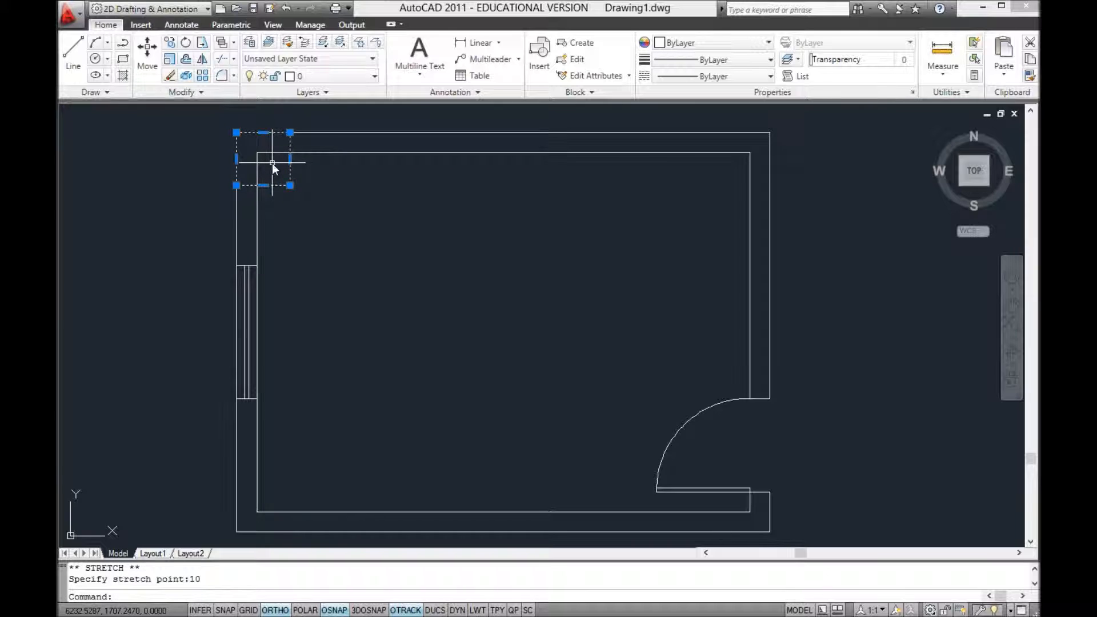
pyautogui.press('Escape')
pyautogui.press('Escape')
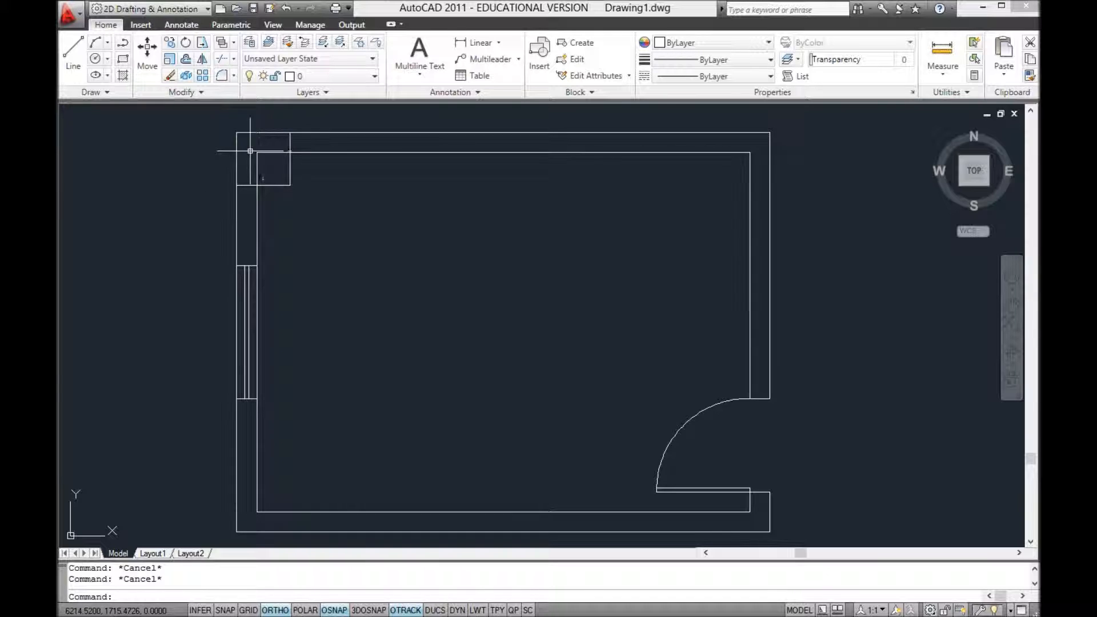
# Step: Trim the two inner wall line segments that lie inside the corner square
pyautogui.click(222, 61)
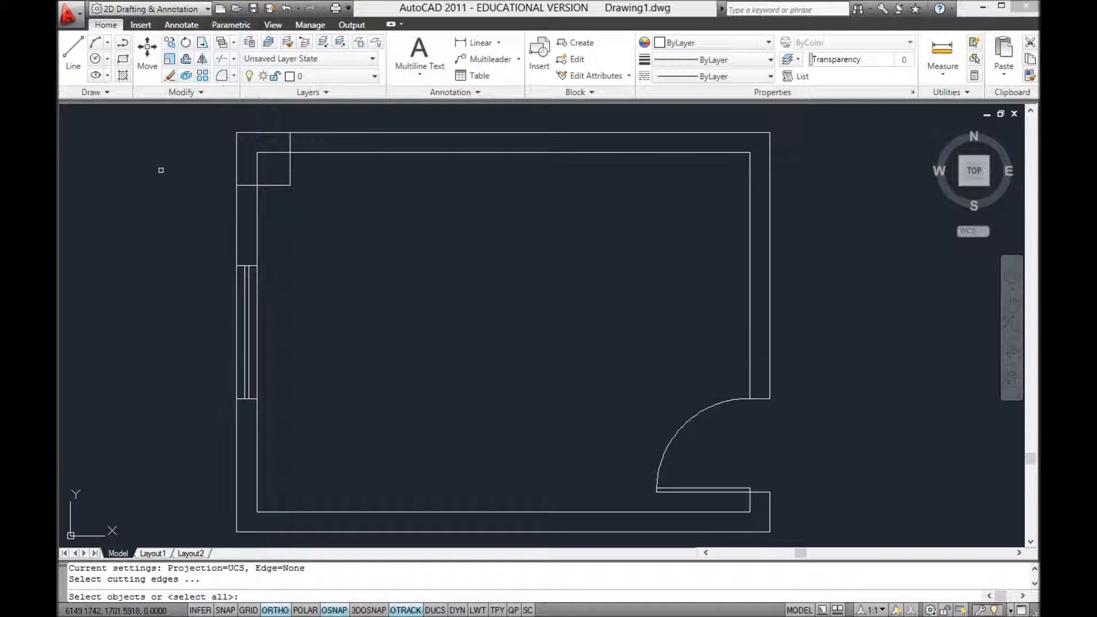
pyautogui.press('Return')
pyautogui.click(258, 170)
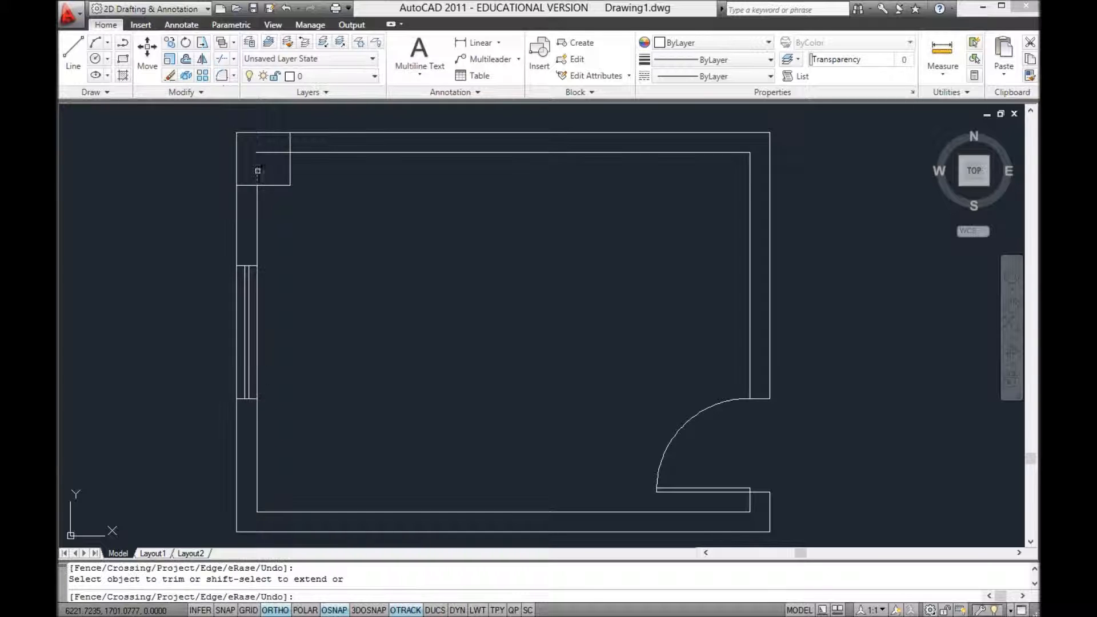
pyautogui.click(266, 153)
pyautogui.press('Escape')
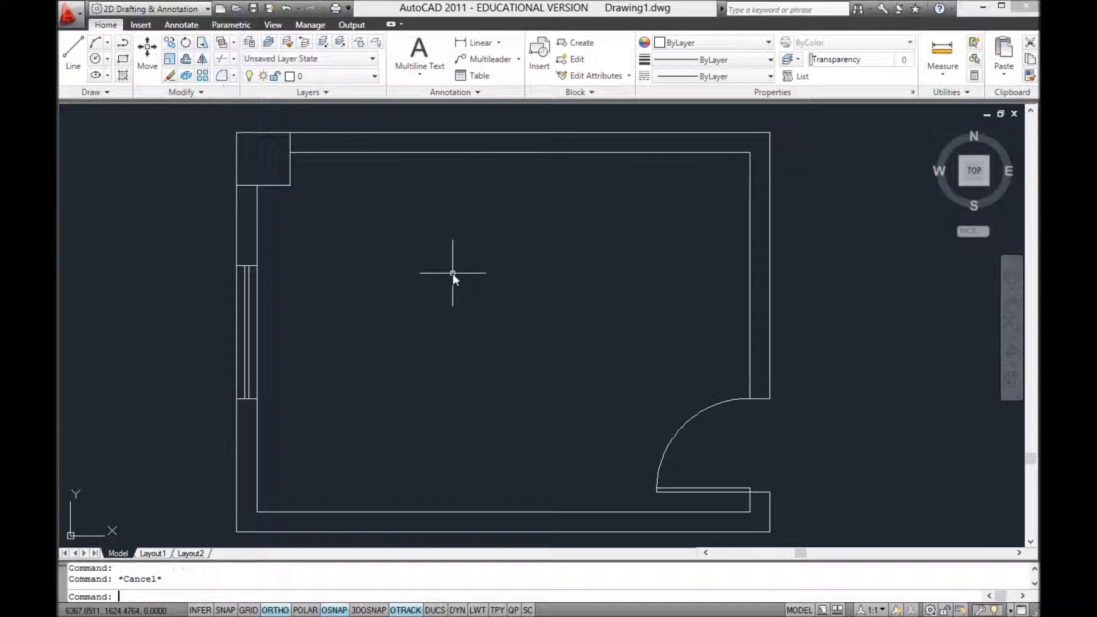
# Step: Draw vertical lines across the door opening along the outer and inner faces of the right wall
pyautogui.click(74, 57)
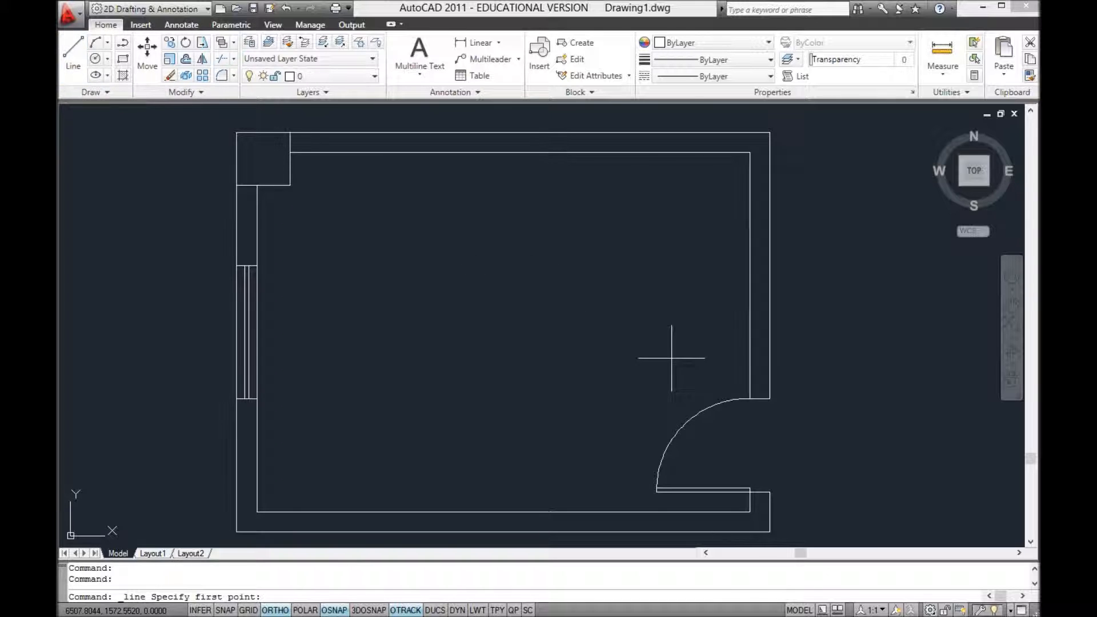
pyautogui.click(771, 491)
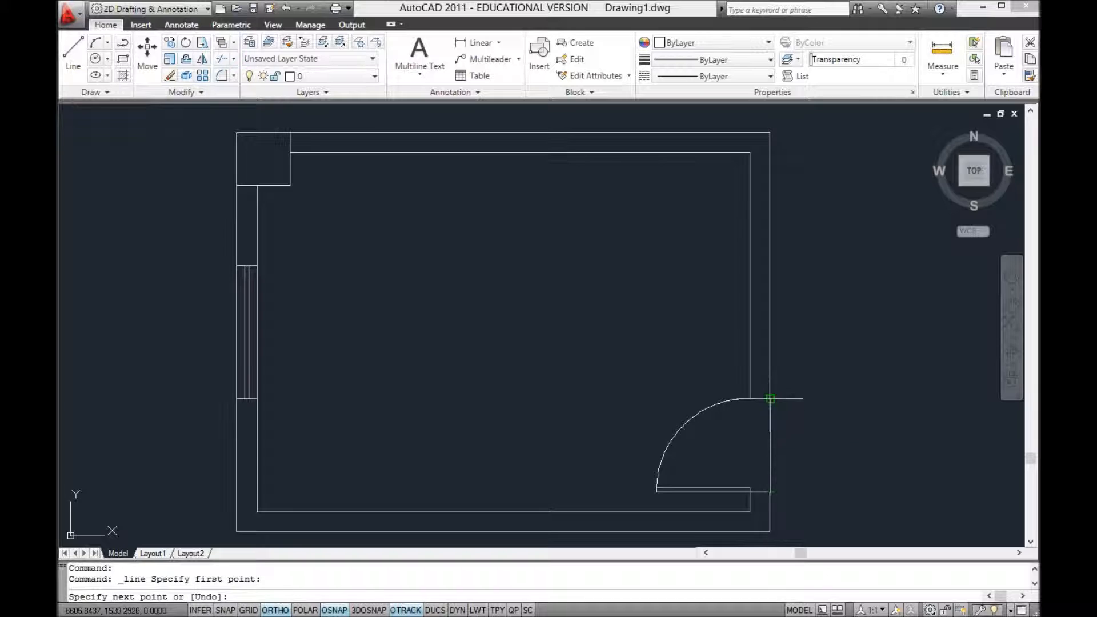
pyautogui.click(771, 399)
pyautogui.press('Return')
pyautogui.press('Return')
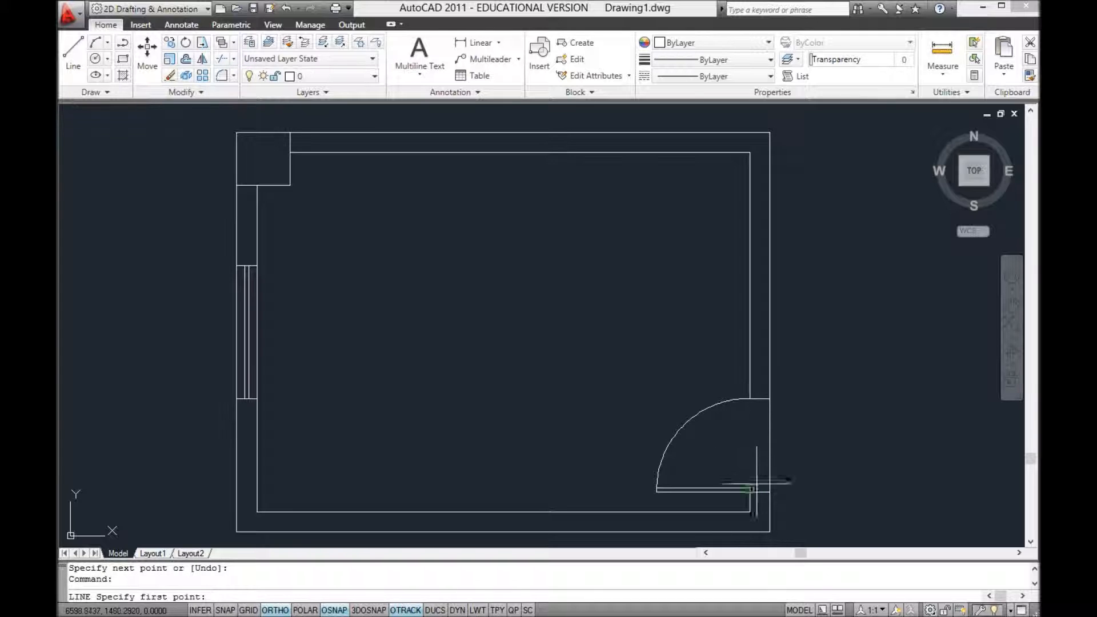
pyautogui.click(750, 491)
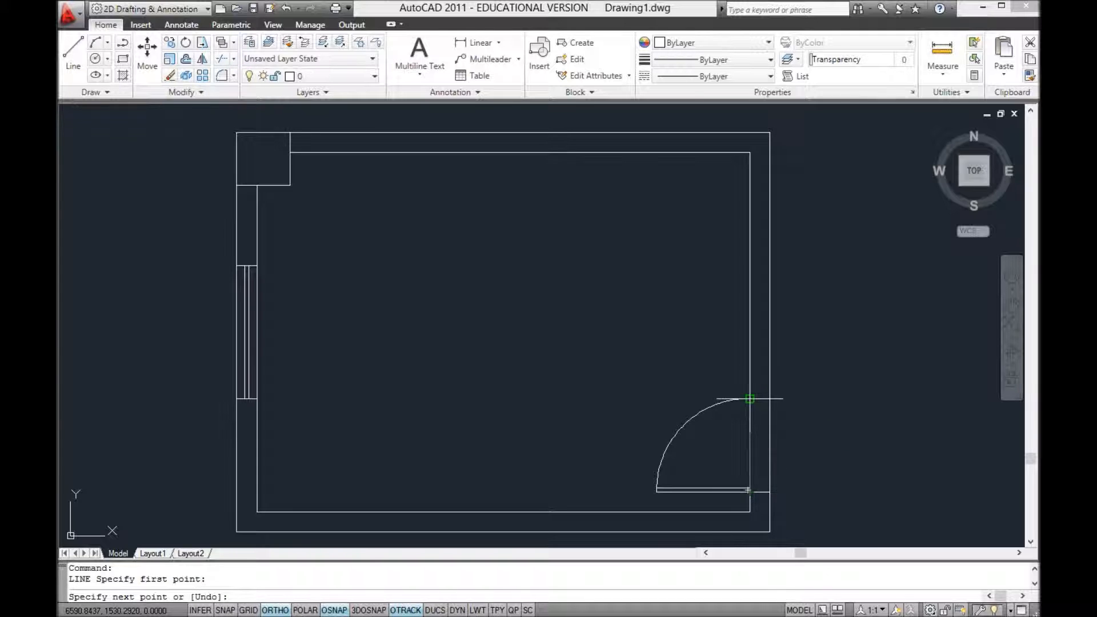
pyautogui.press('Escape')
pyautogui.press('Escape')
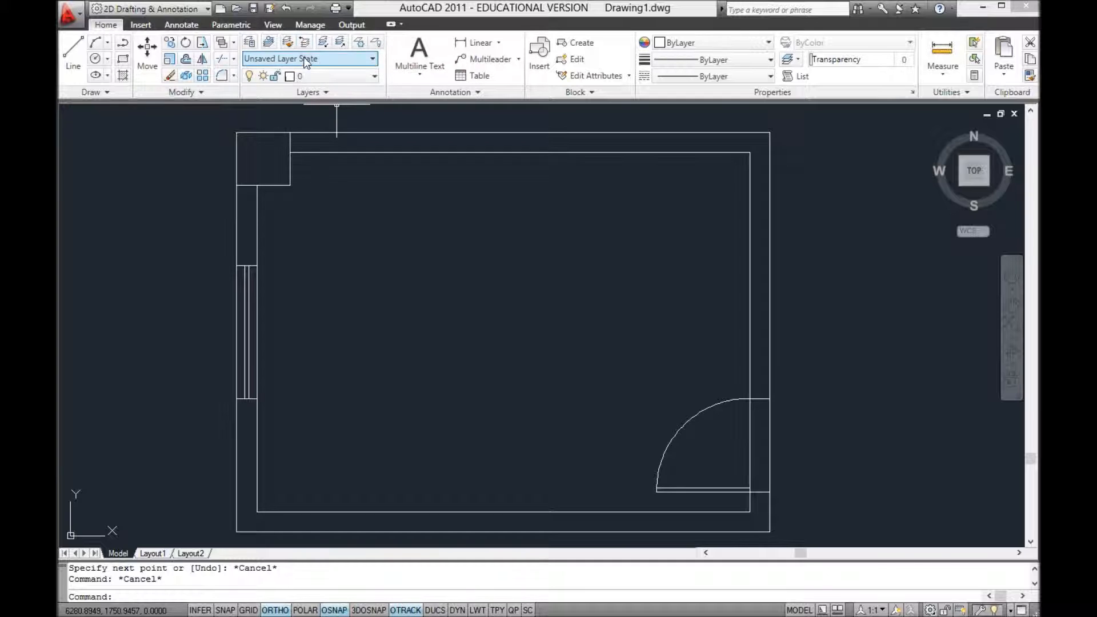
# Step: Examine the available object colors, lineweights and linetypes, and the drawing's layer list
pyautogui.click(720, 44)
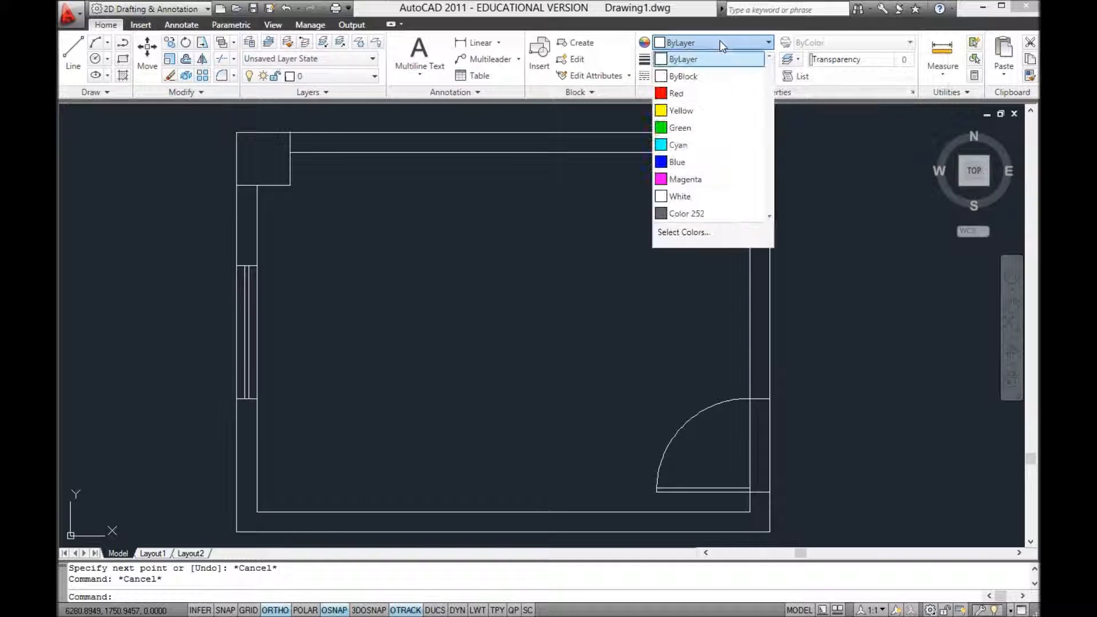
pyautogui.click(720, 45)
pyautogui.click(714, 60)
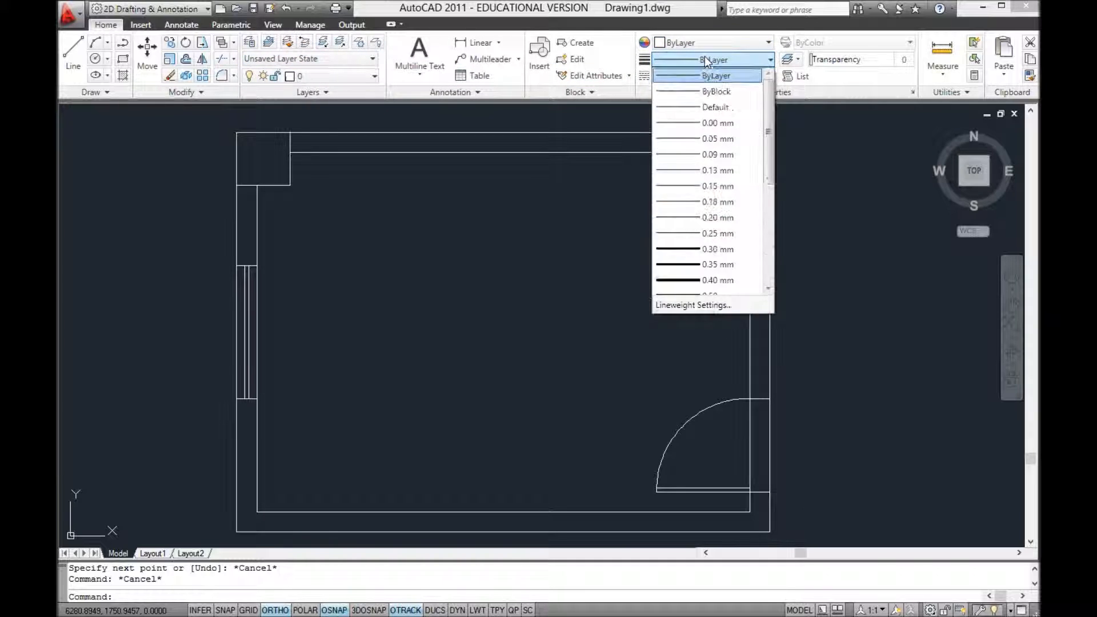
pyautogui.scroll(-4, 723, 228)
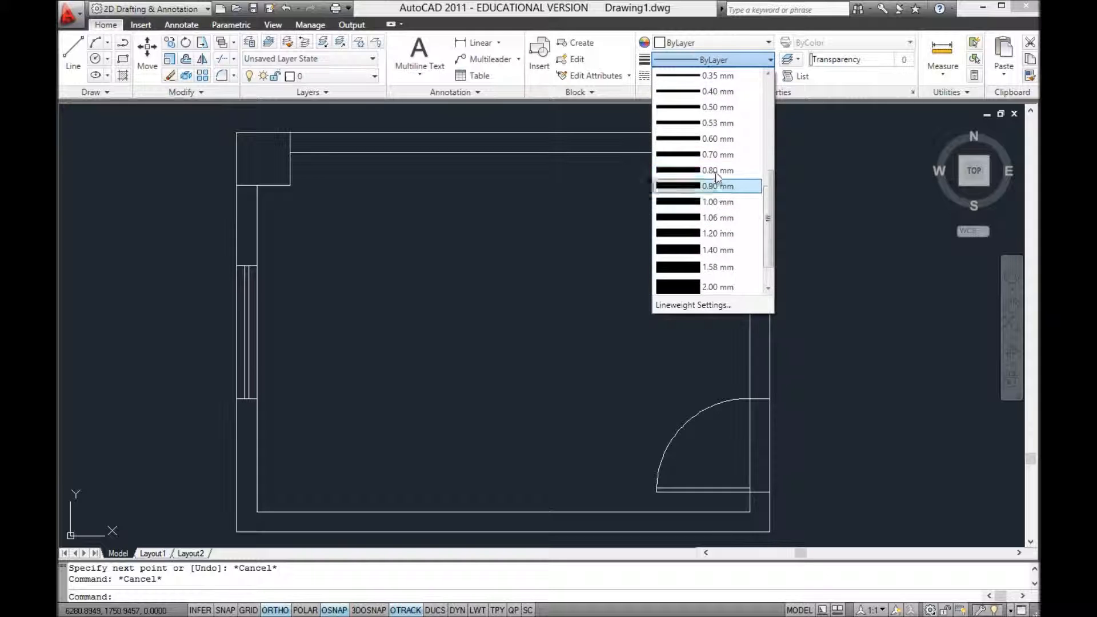
pyautogui.scroll(4, 701, 123)
pyautogui.click(711, 73)
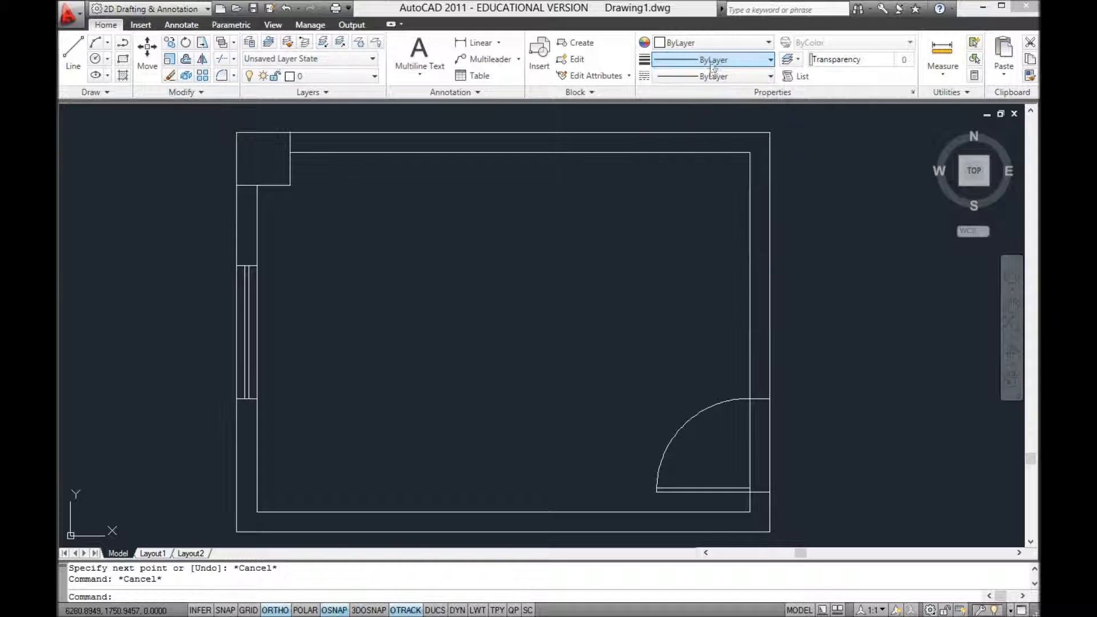
pyautogui.click(713, 78)
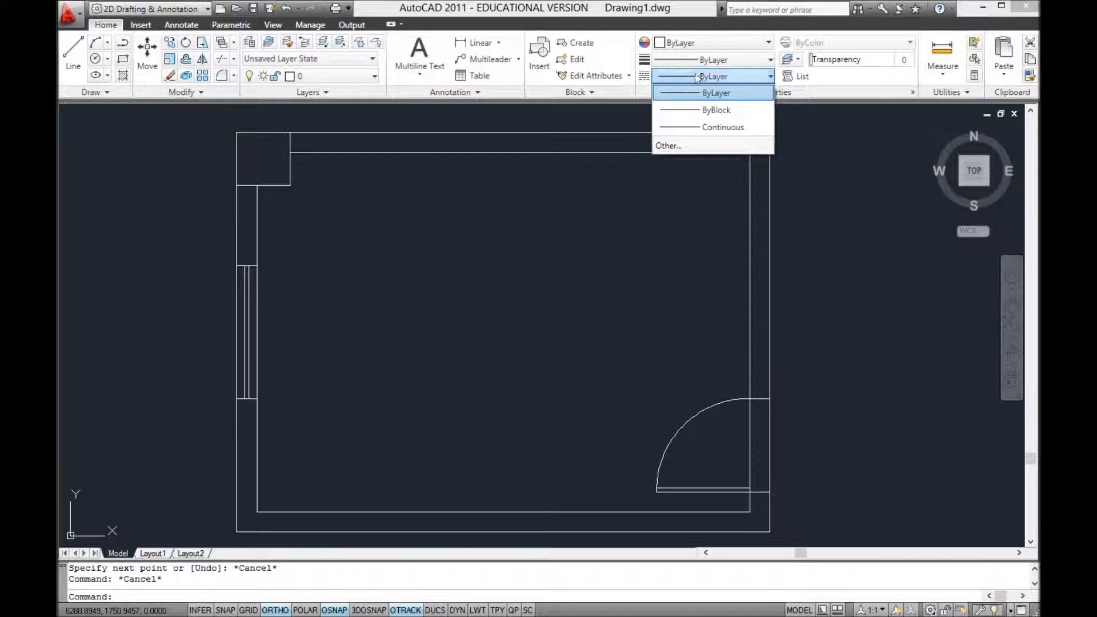
pyautogui.click(628, 133)
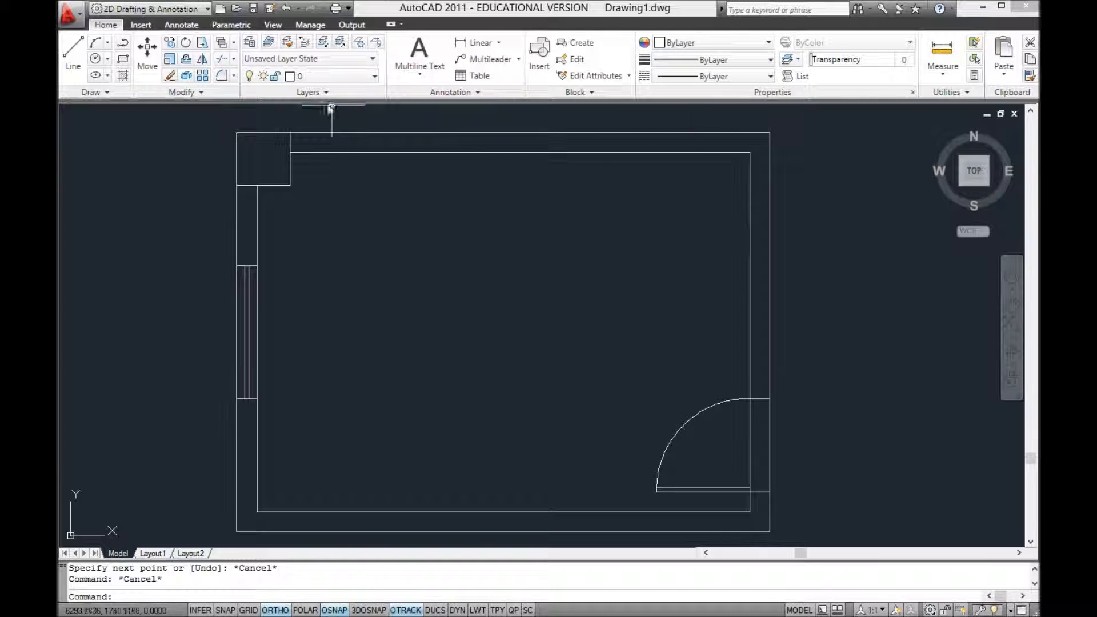
pyautogui.click(321, 80)
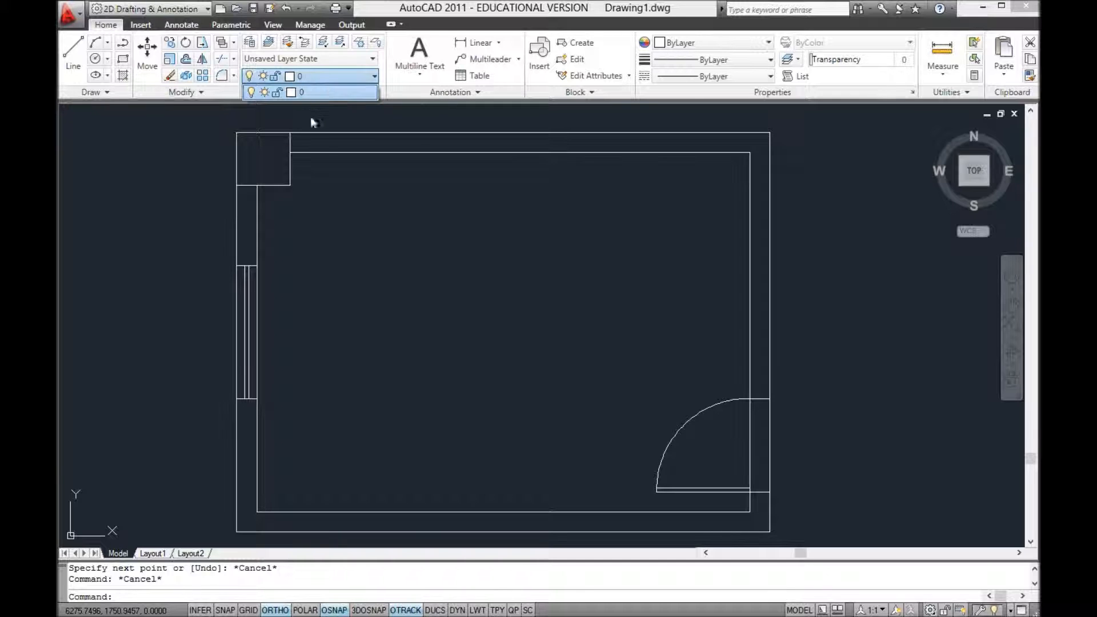
pyautogui.click(334, 225)
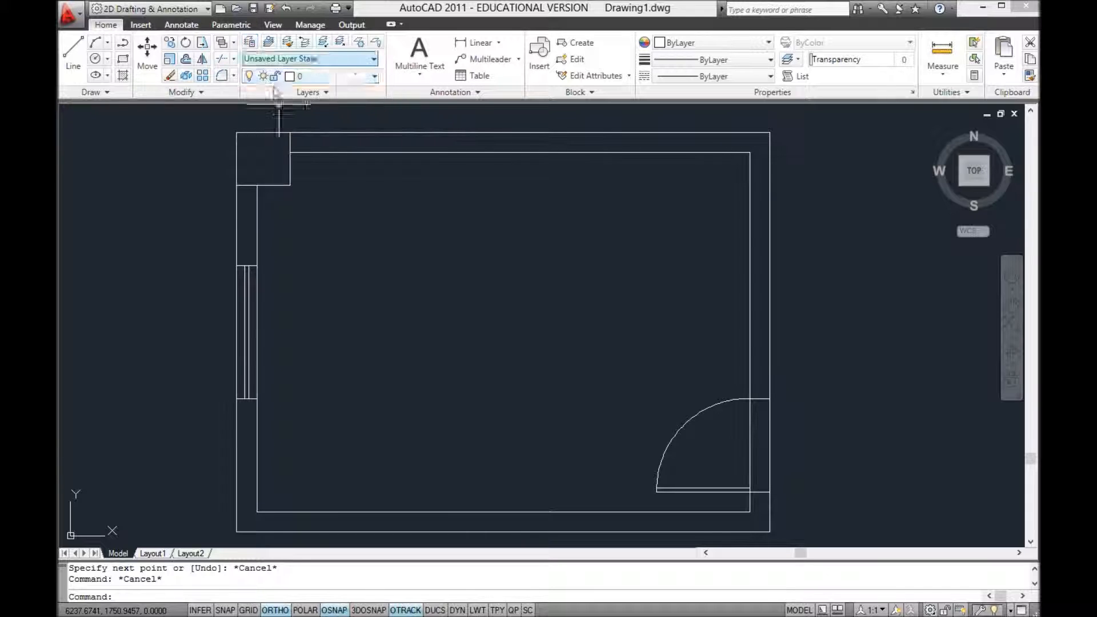
# Step: Open the Layer Properties Manager and create a layer named Paredes
pyautogui.click(252, 44)
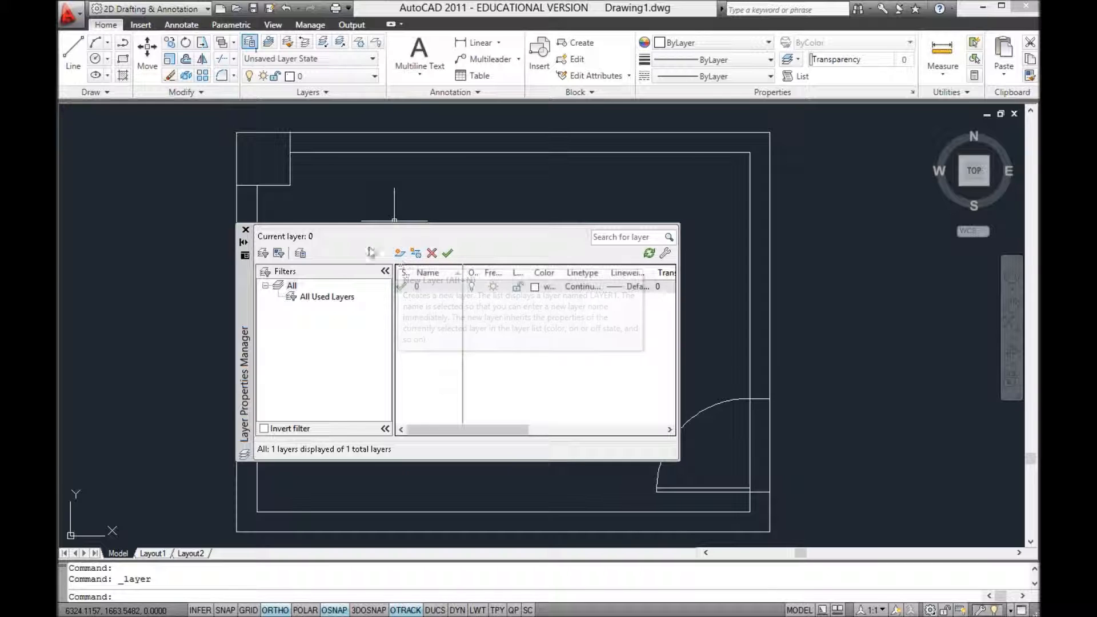
pyautogui.click(400, 253)
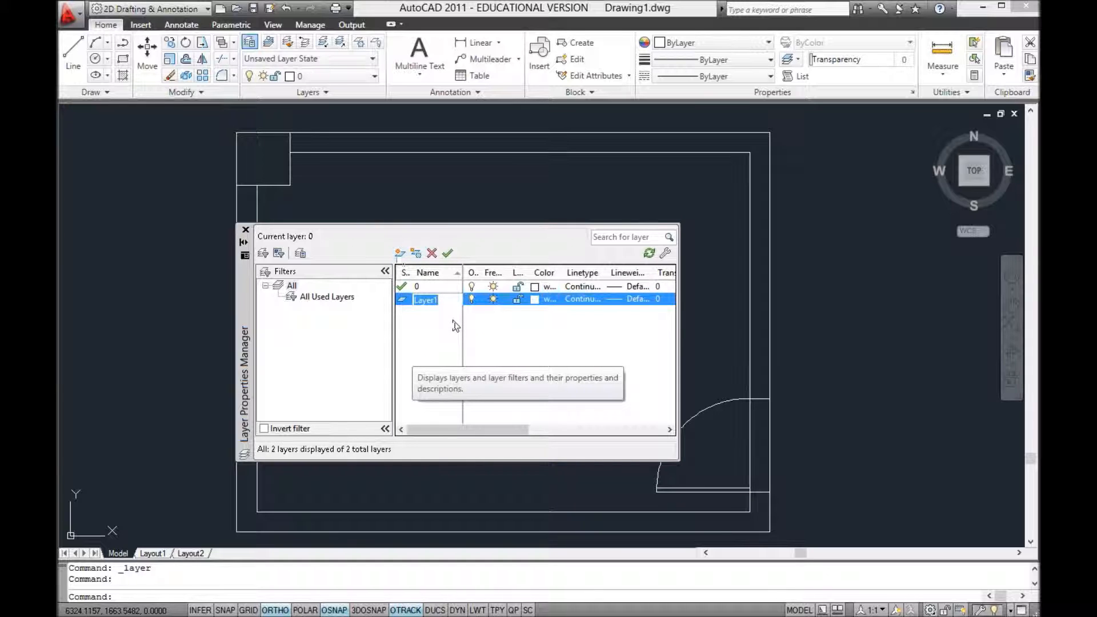
pyautogui.write('Paredes')
pyautogui.press('Return')
# Step: Add three more layers named Janelas, Portas and Pisos
pyautogui.hotkey('alt', 'n')
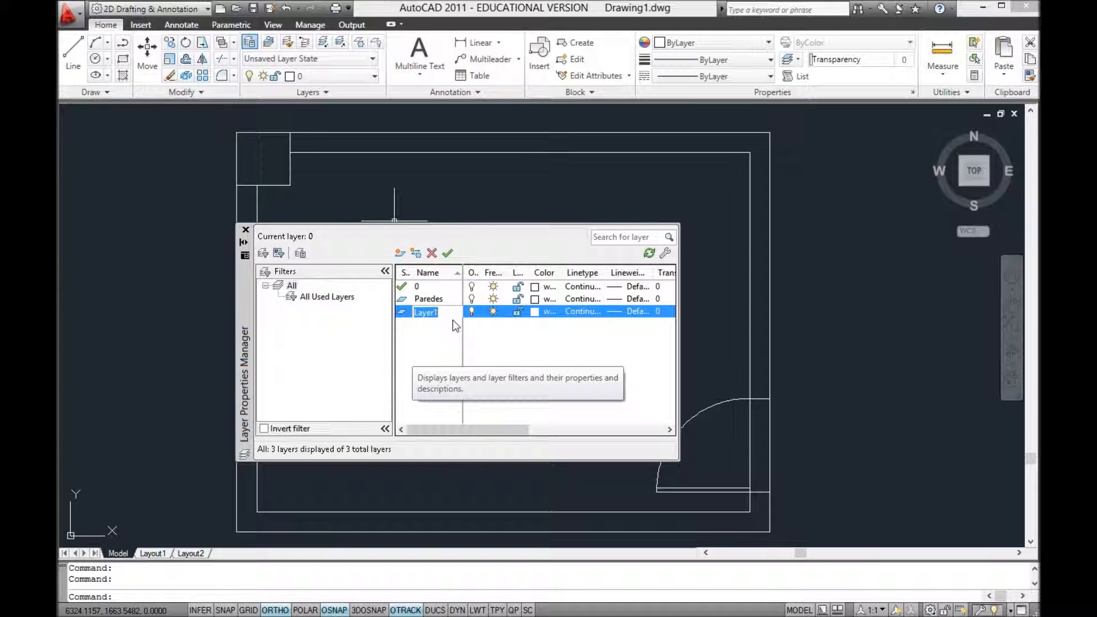
pyautogui.write('Janelas')
pyautogui.write('Po')
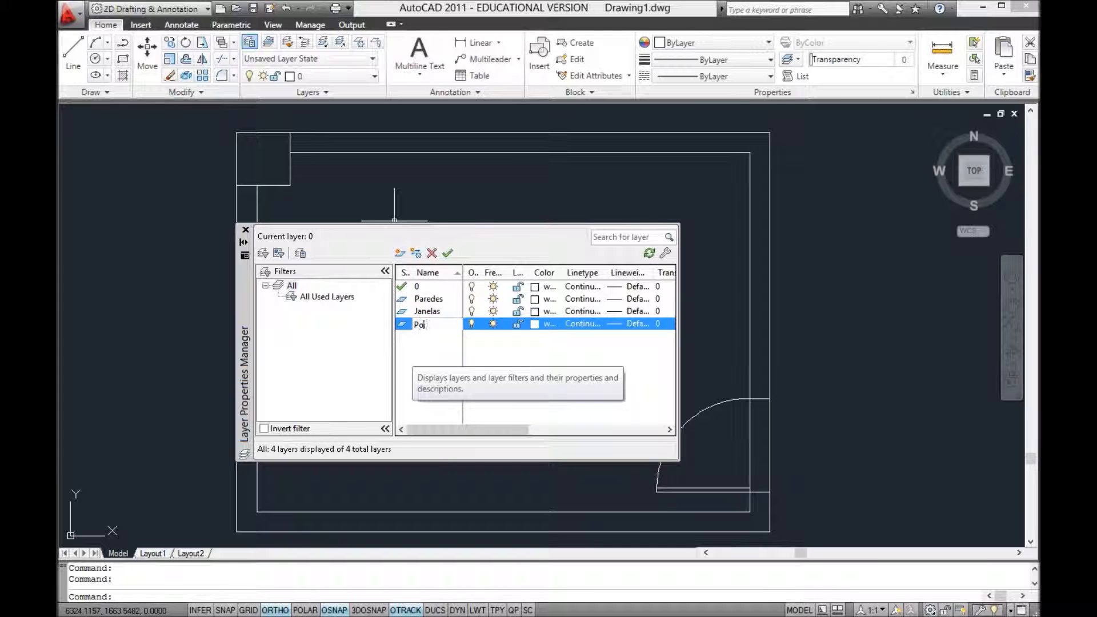
pyautogui.press('Return')
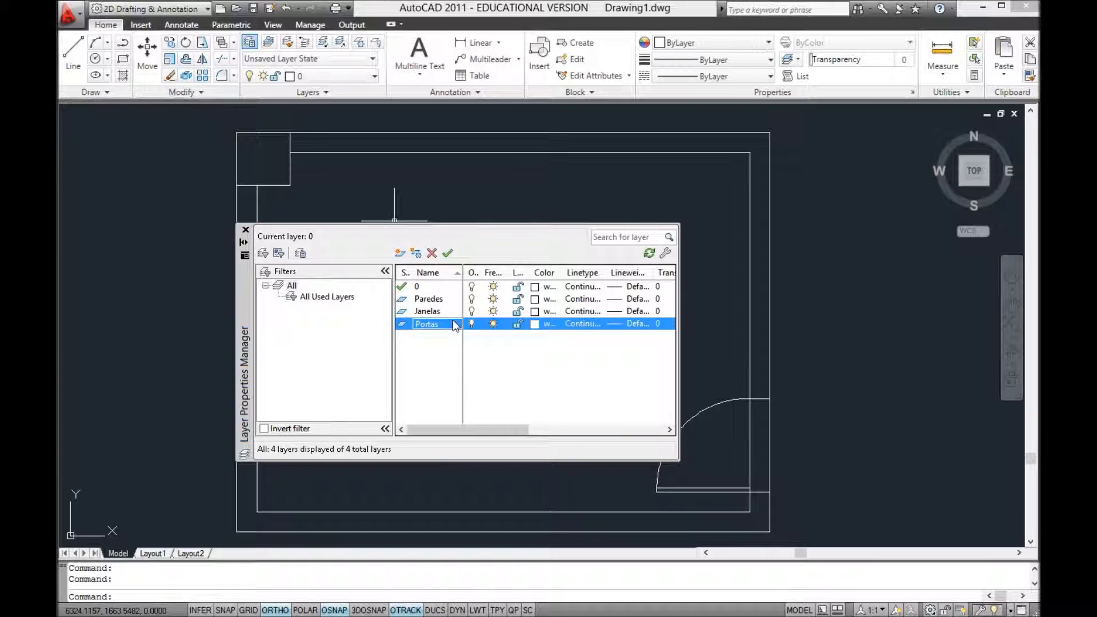
pyautogui.hotkey('alt', 'n')
pyautogui.write('Pisos')
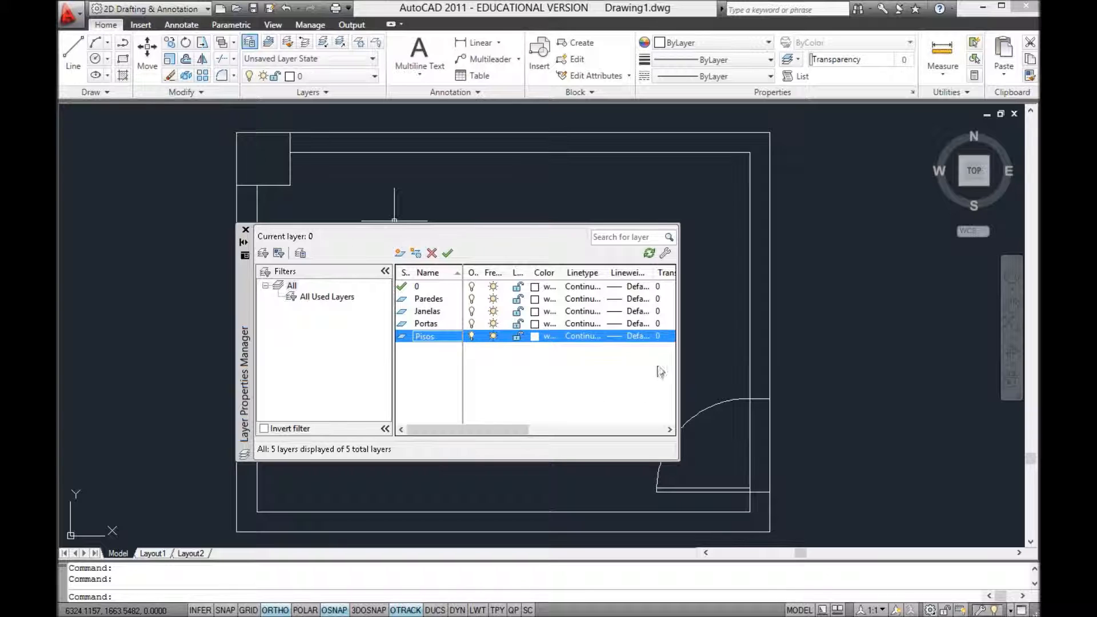
# Step: Widen the Layer Properties Manager to show all columns and examine the Pisos layer's on/off and freeze settings
pyautogui.moveTo(679, 368); pyautogui.dragTo(864, 359)
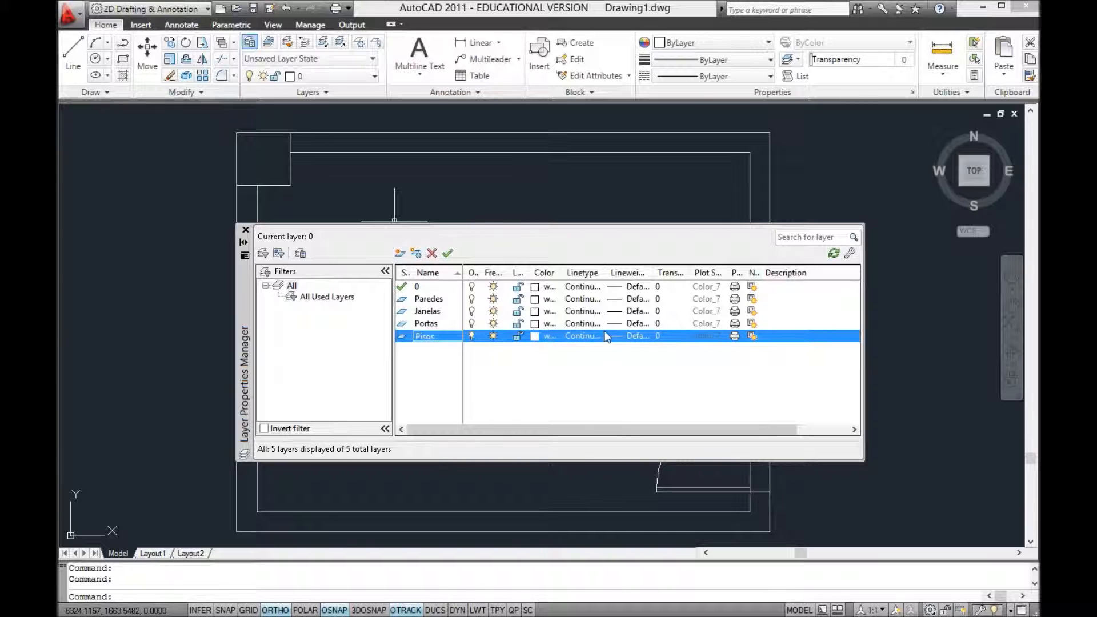
pyautogui.click(472, 338)
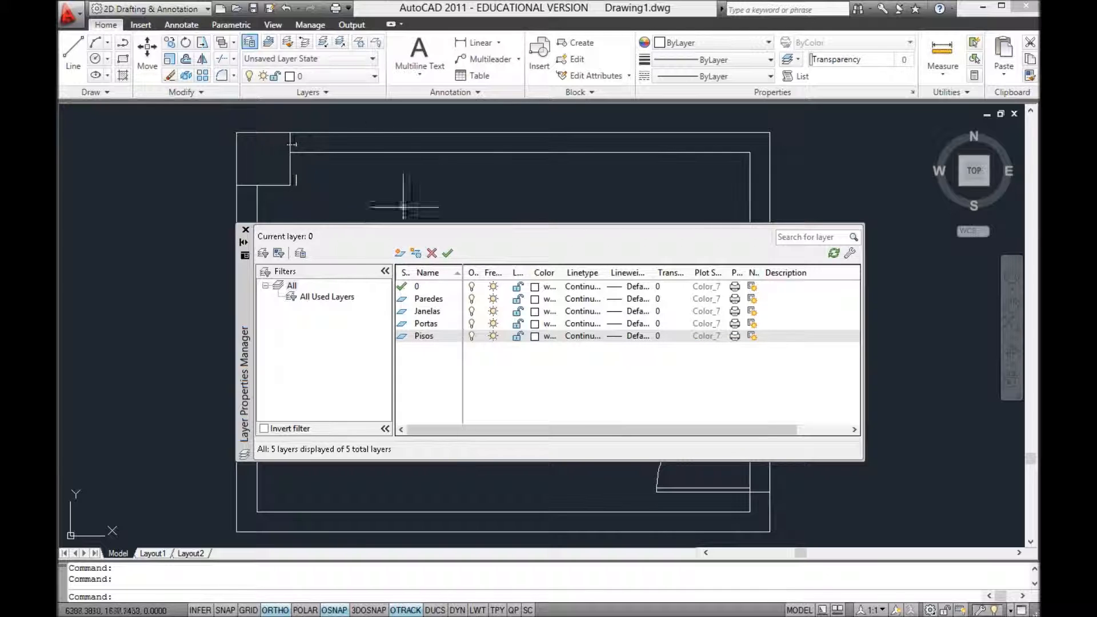
pyautogui.click(492, 336)
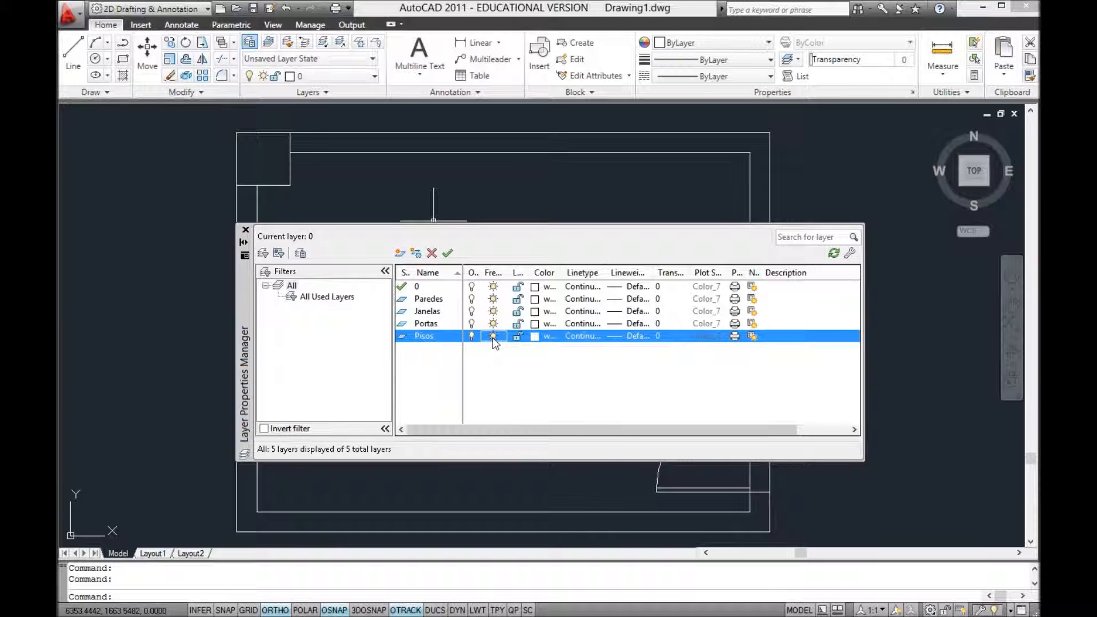
# Step: Lock and unlock the Pisos layer, and widen the layer list's color, linetype and lineweight columns
pyautogui.click(516, 337)
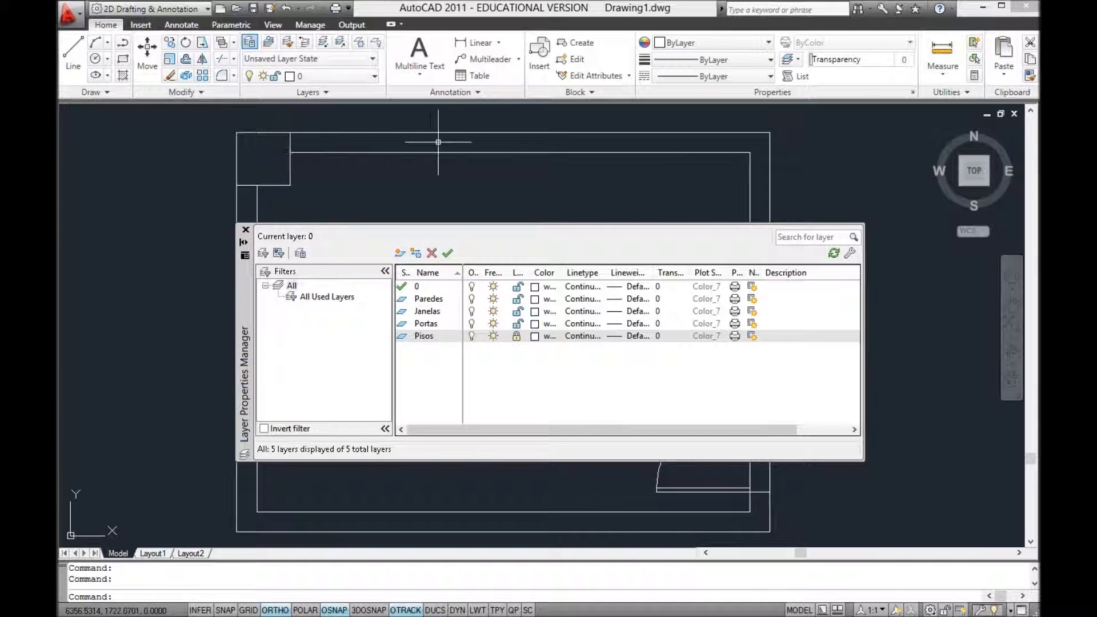
pyautogui.click(517, 336)
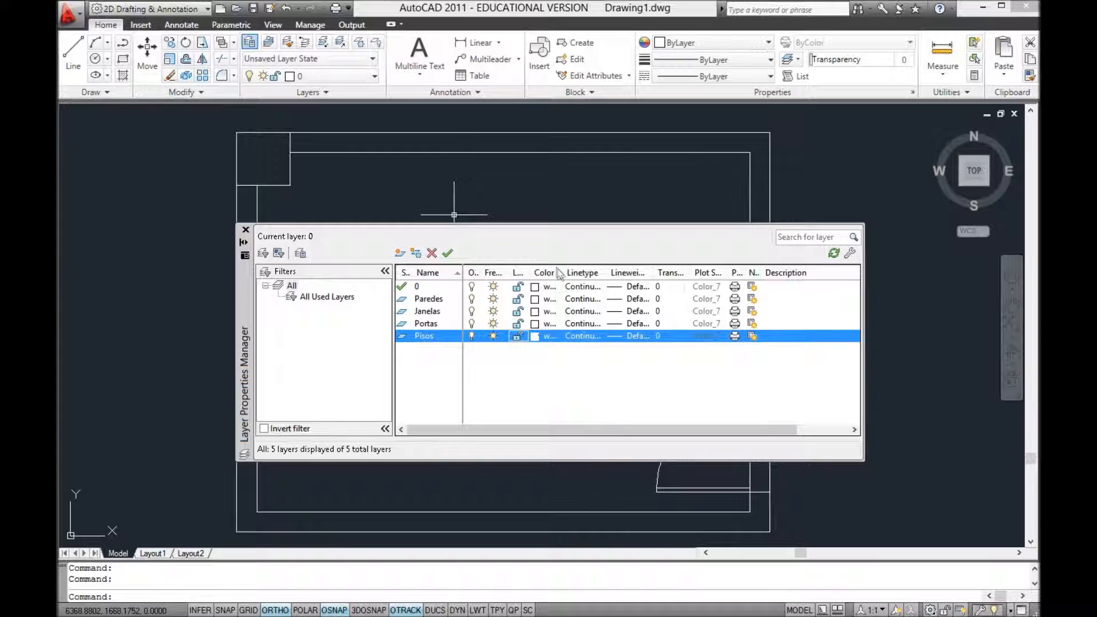
pyautogui.moveTo(564, 269); pyautogui.dragTo(727, 273)
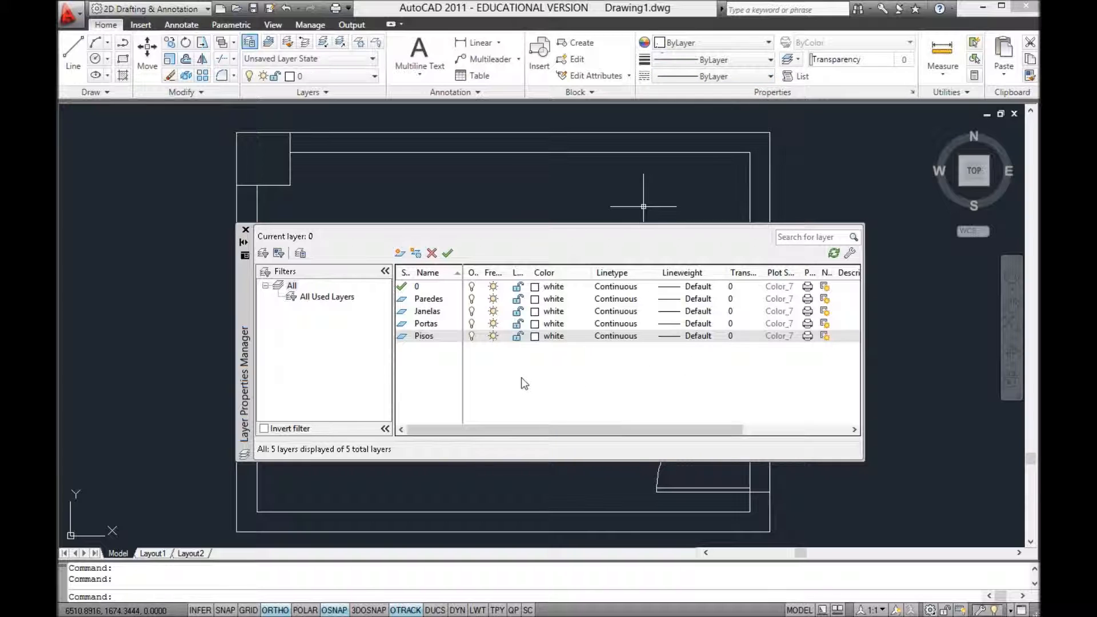
# Step: Set the Pisos layer's color to red, moving the color dialog clear of the layer names
pyautogui.click(535, 336)
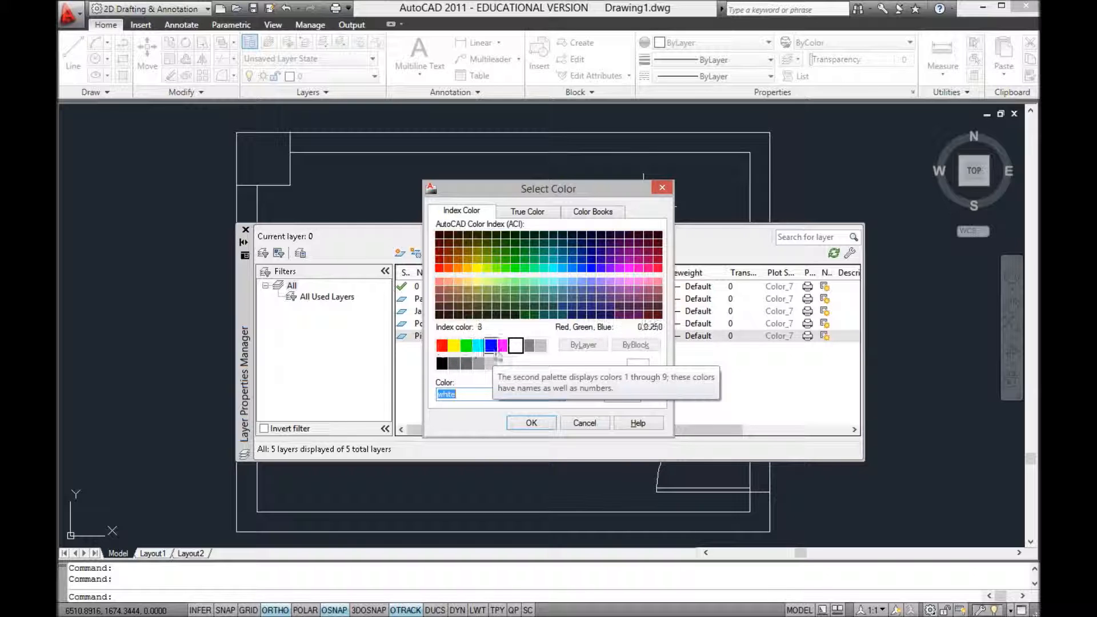
pyautogui.moveTo(548, 189); pyautogui.dragTo(674, 251)
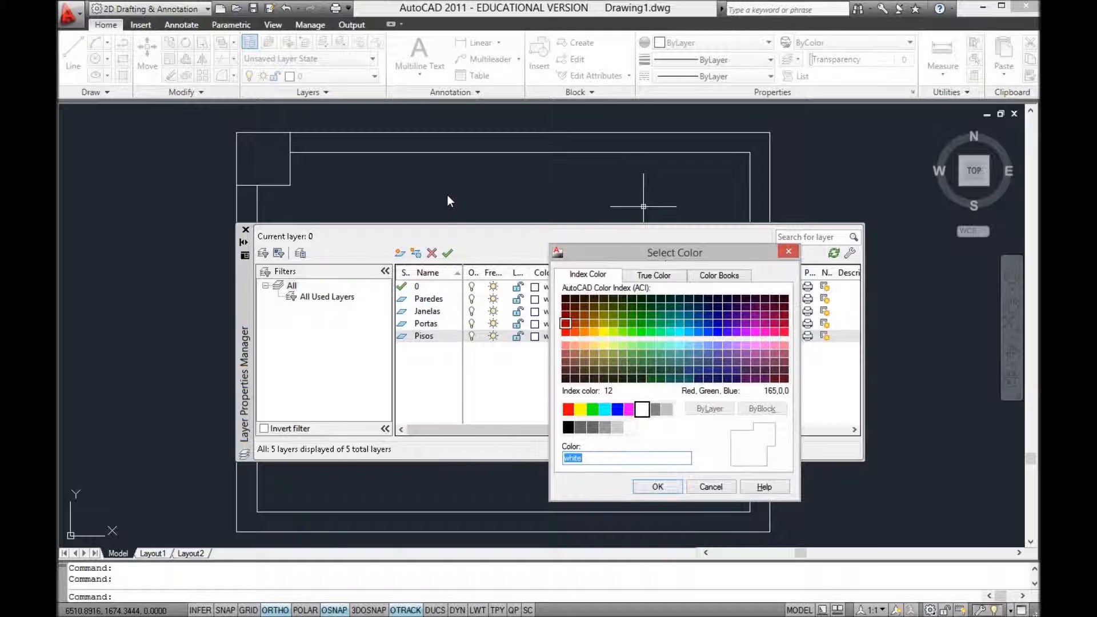
pyautogui.click(569, 412)
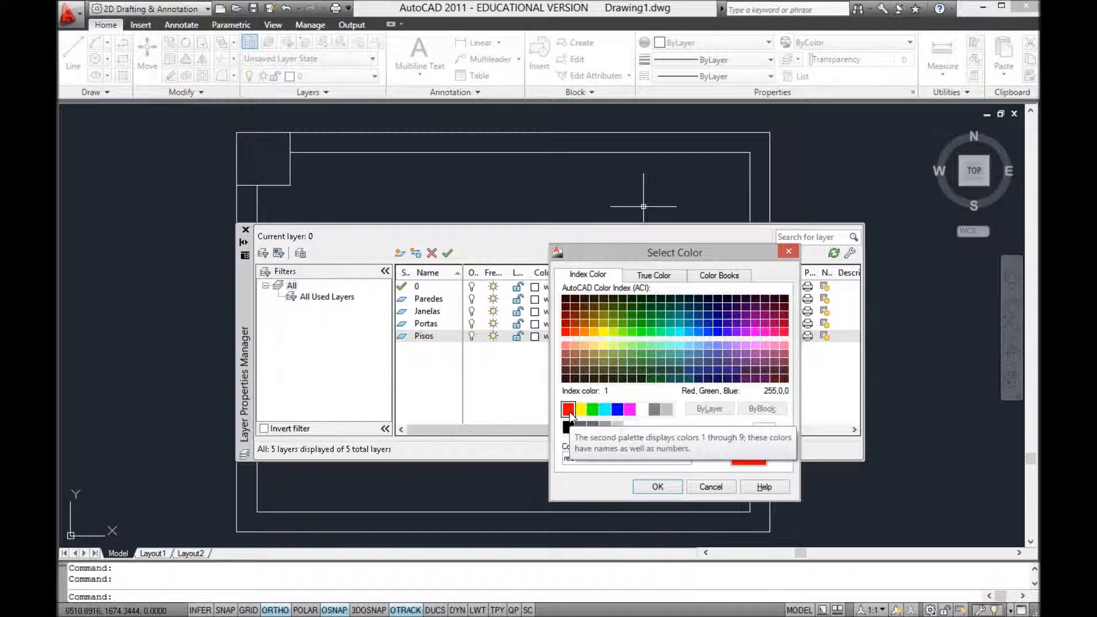
pyautogui.click(665, 492)
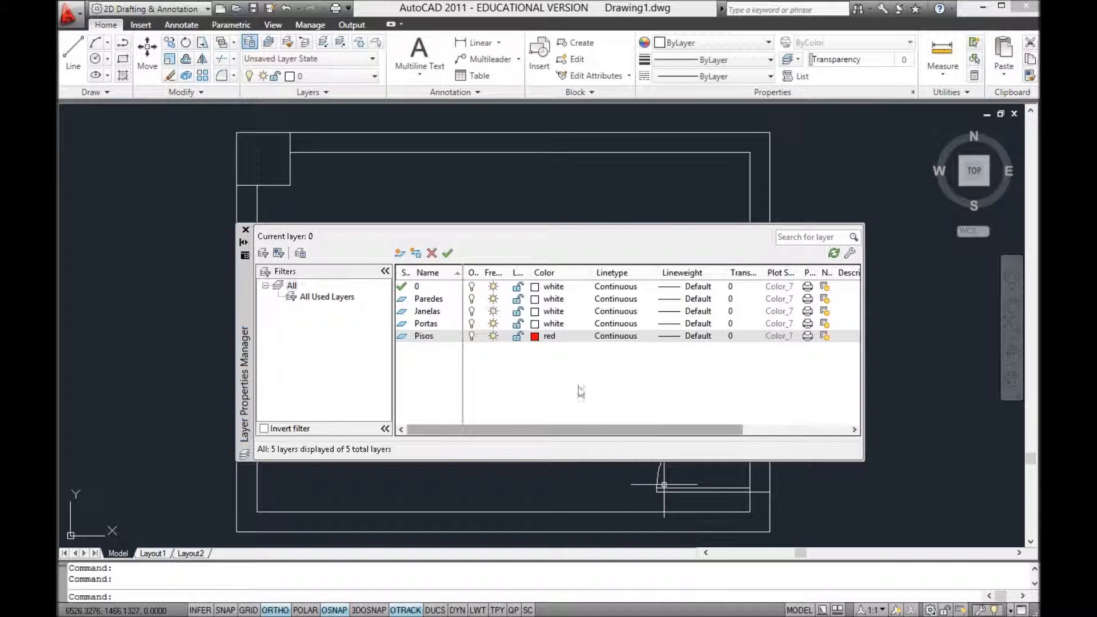
# Step: Set the Portas layer's color to green and the Janelas layer's color to yellow
pyautogui.click(535, 323)
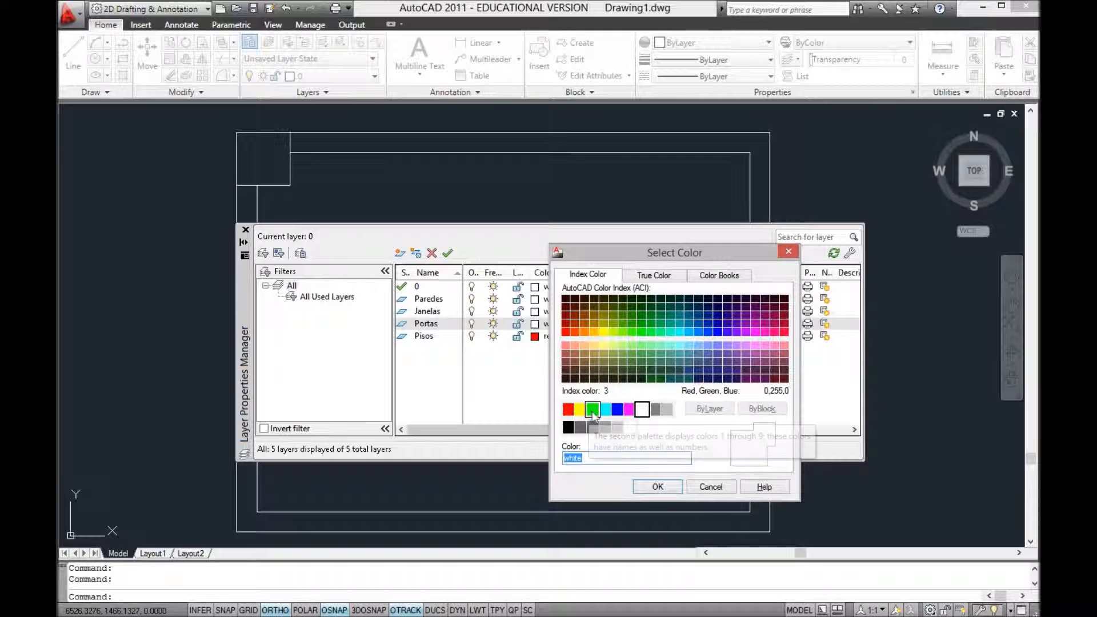
pyautogui.click(591, 409)
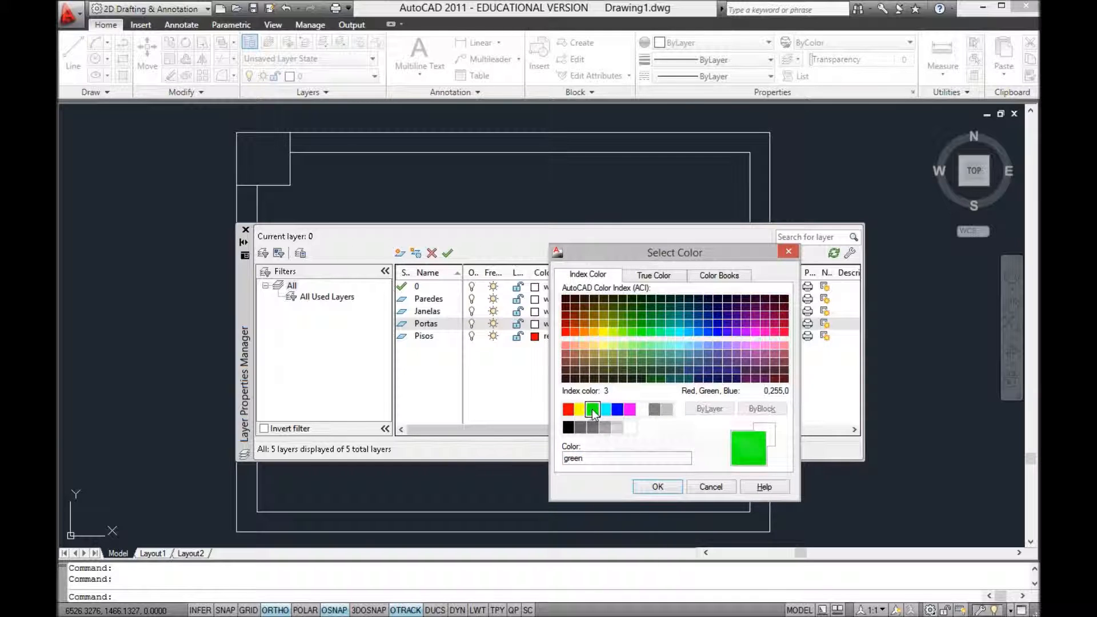
pyautogui.click(658, 487)
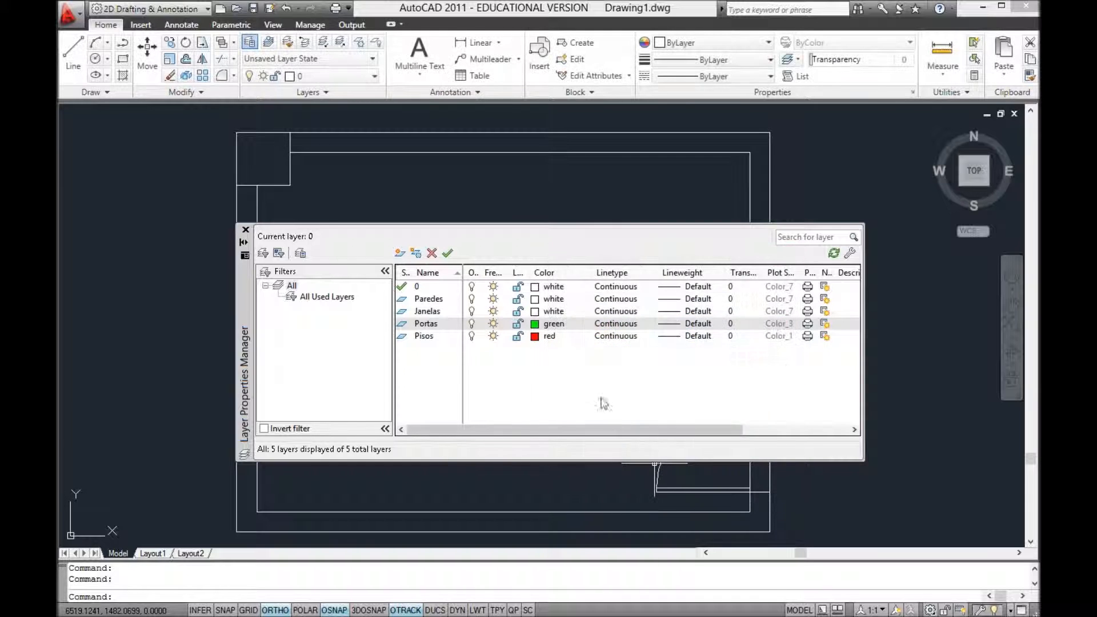
pyautogui.click(540, 311)
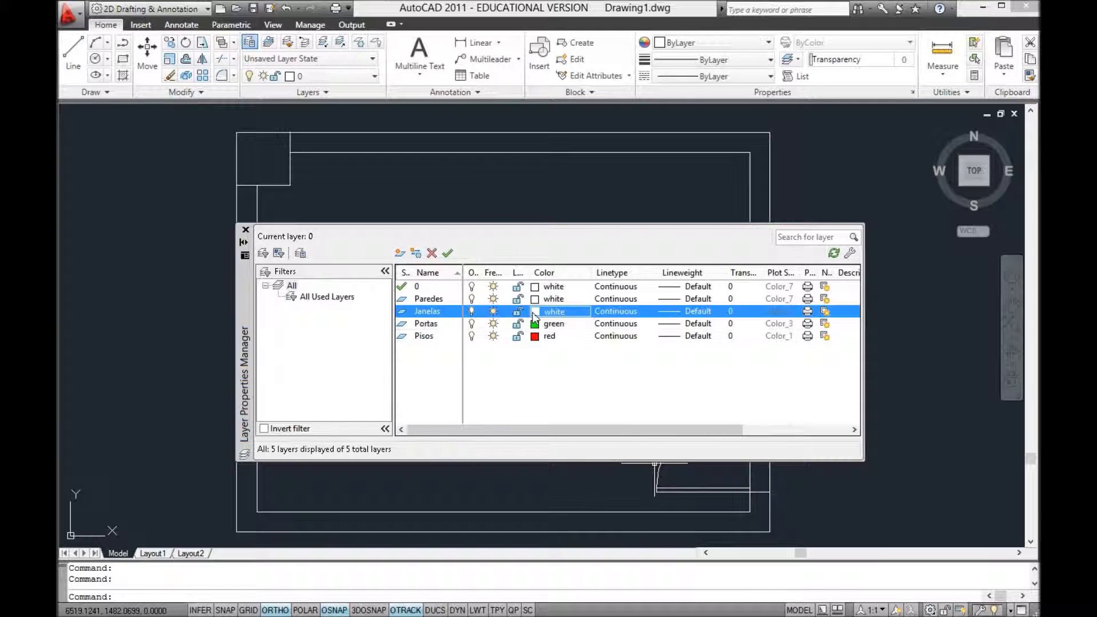
pyautogui.click(580, 409)
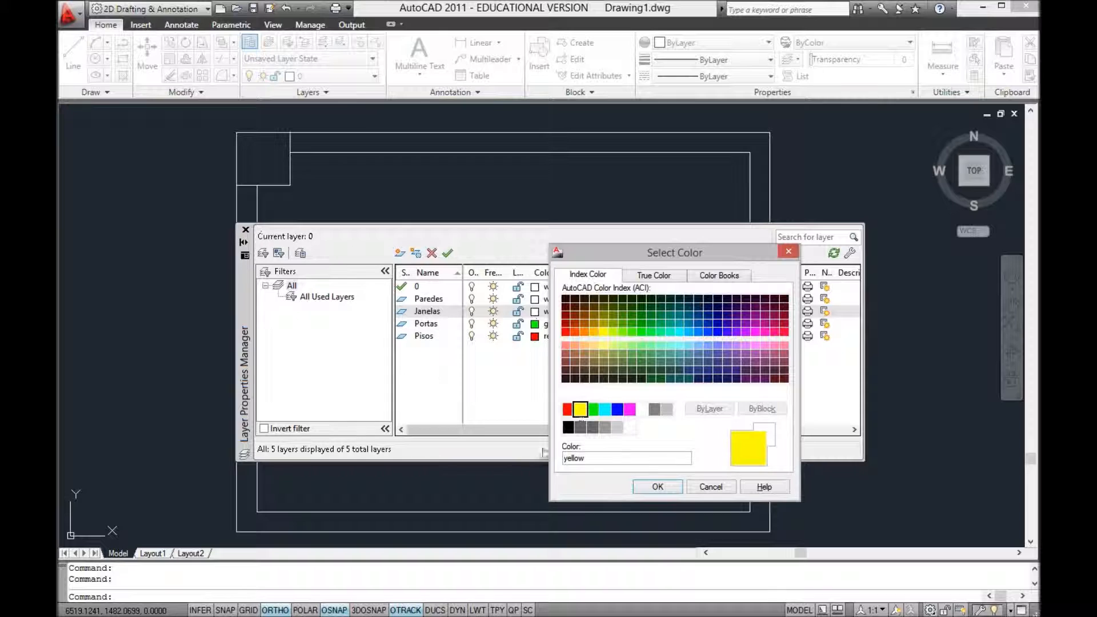
pyautogui.click(655, 486)
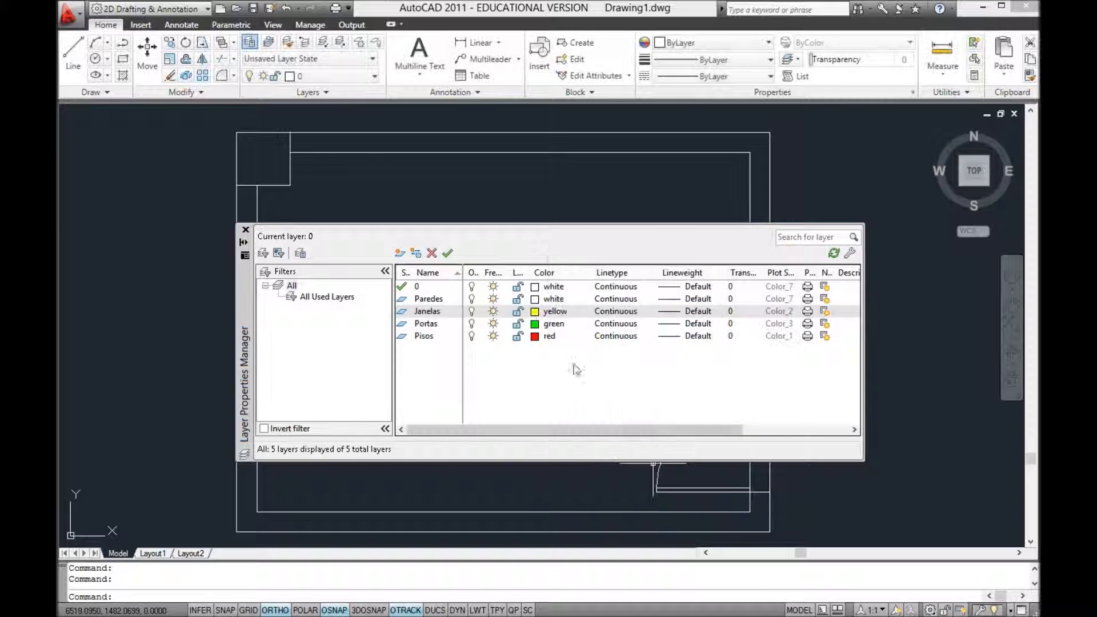
# Step: Give the Paredes layer the color magenta and a lineweight of 0.60 mm
pyautogui.click(534, 299)
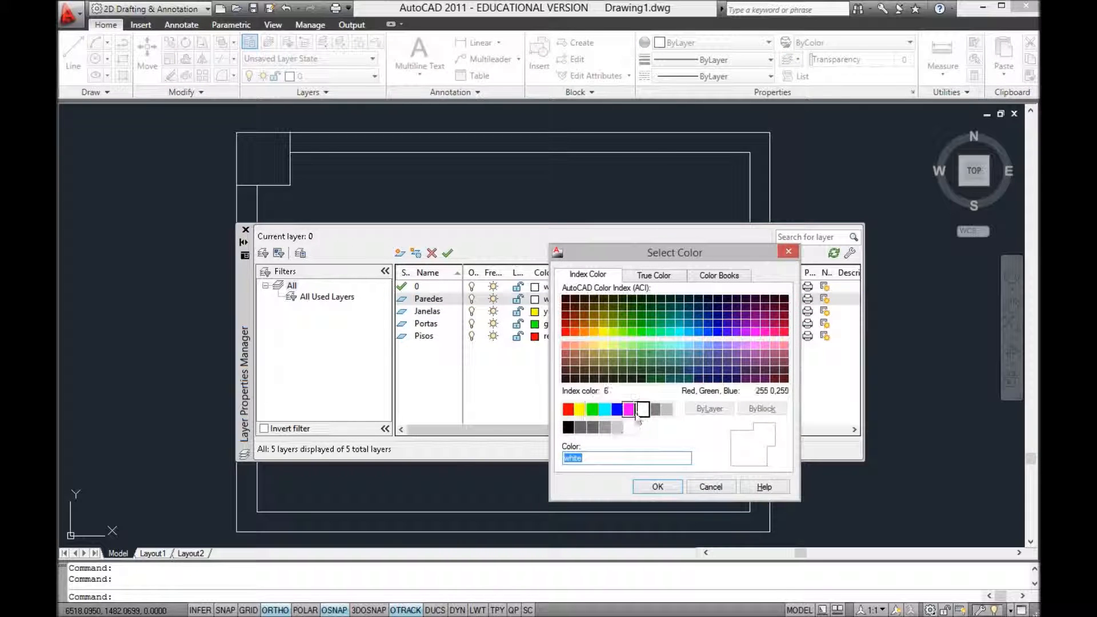
pyautogui.click(629, 409)
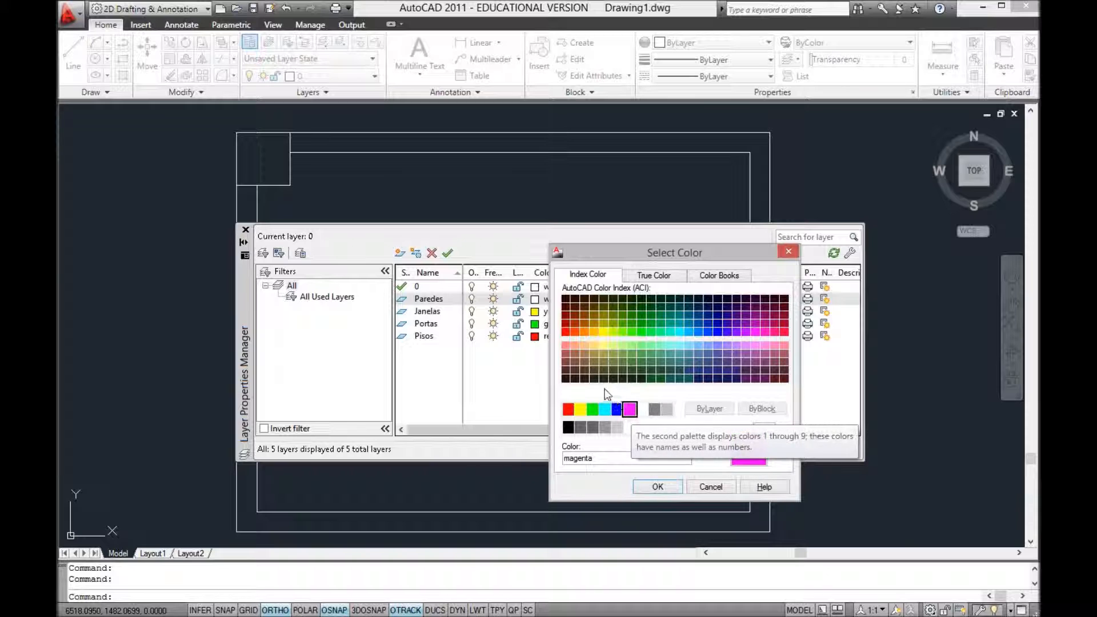
pyautogui.click(657, 486)
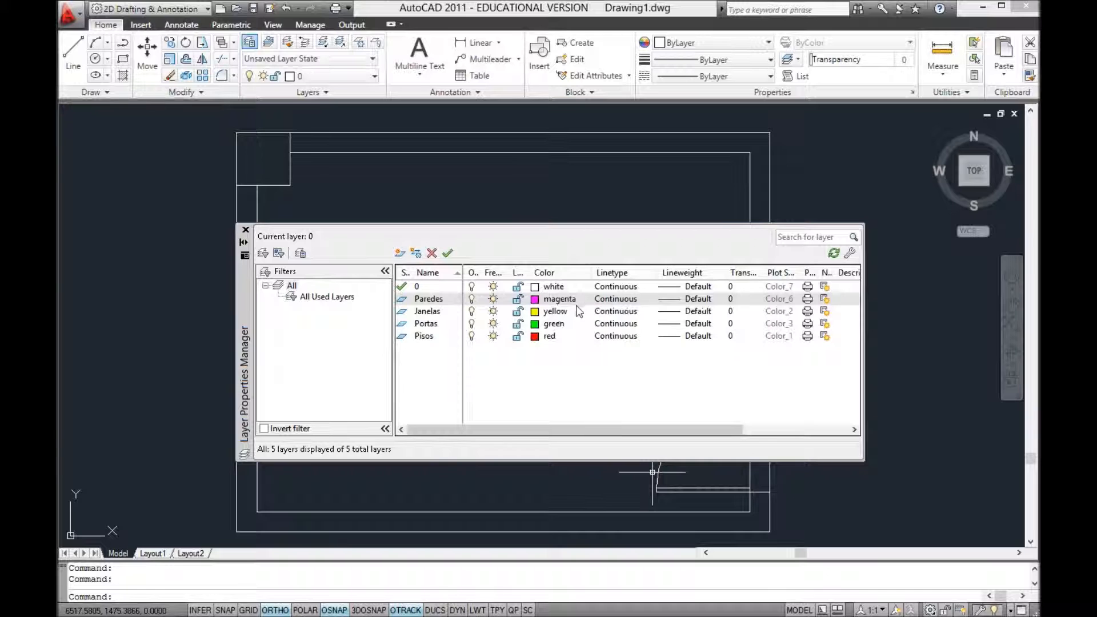
pyautogui.click(698, 298)
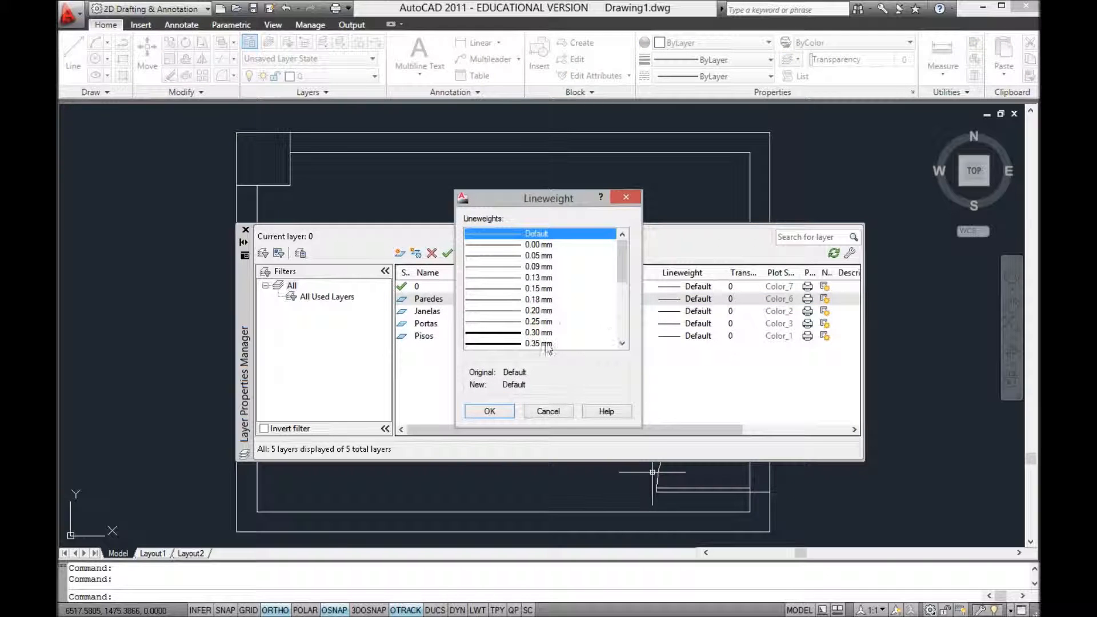
pyautogui.moveTo(624, 259); pyautogui.dragTo(623, 282)
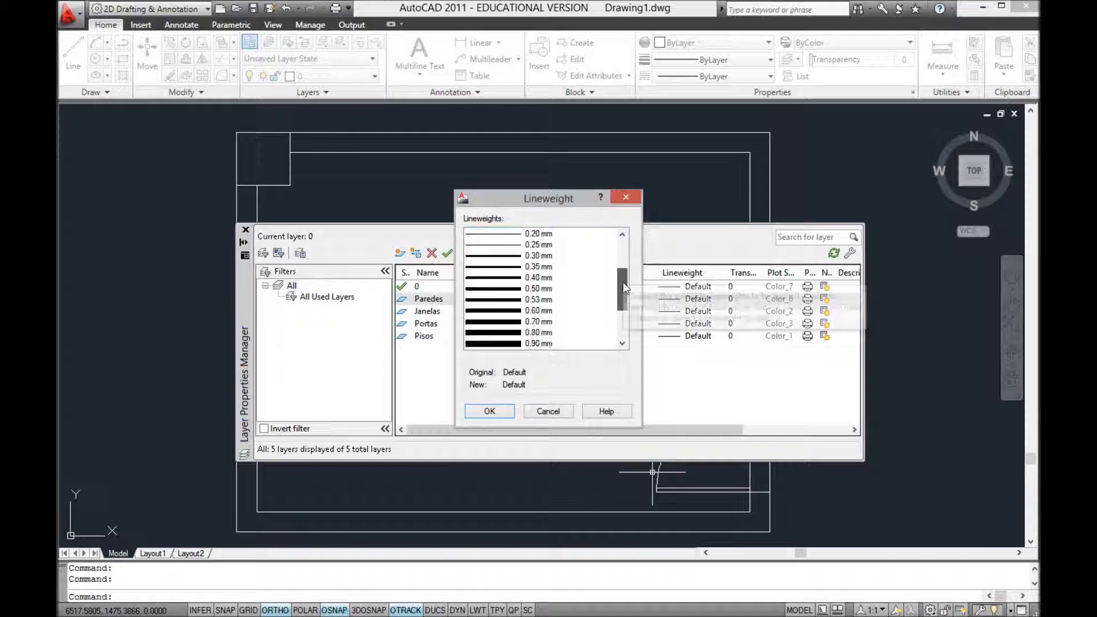
pyautogui.click(546, 311)
pyautogui.click(490, 412)
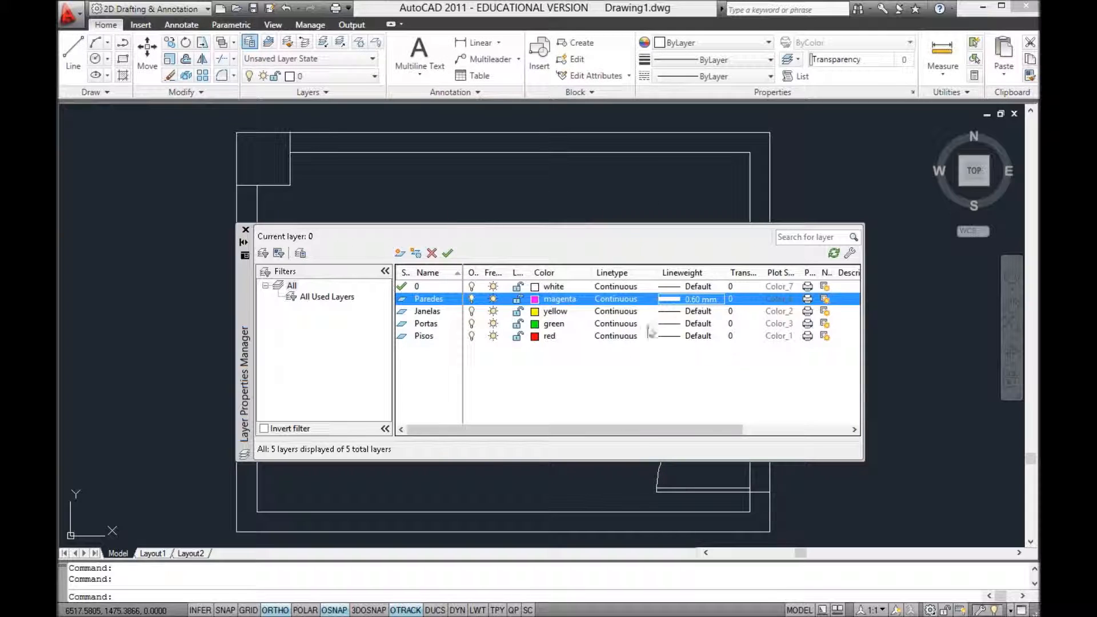
# Step: Set the lineweight of the Janelas layer to 0.20 mm and of the Portas layer to 0.30 mm
pyautogui.click(698, 311)
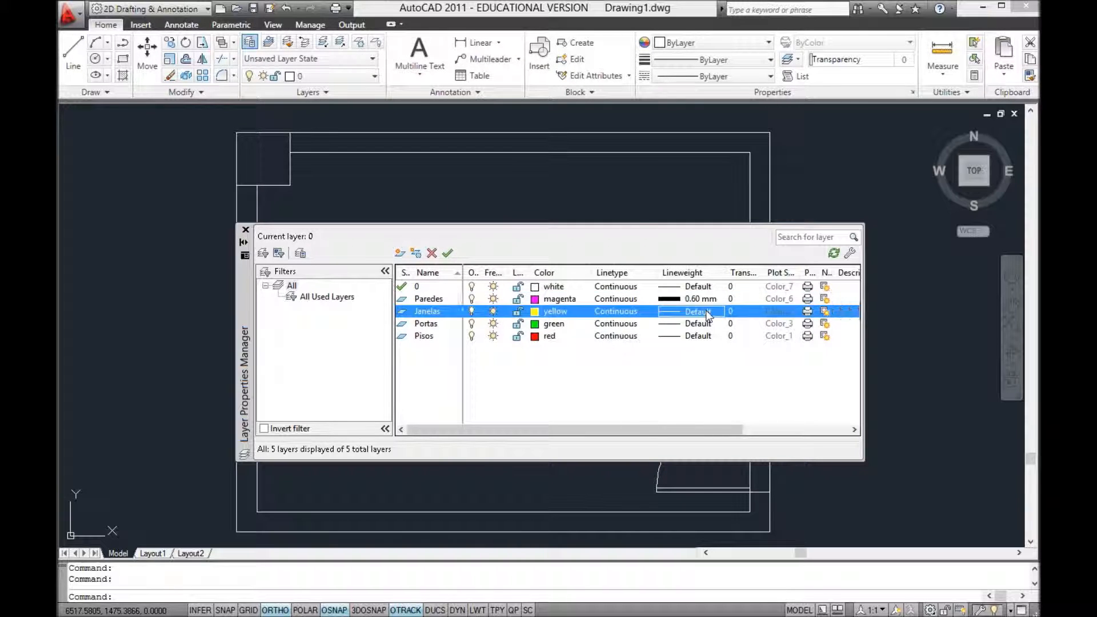
pyautogui.click(540, 310)
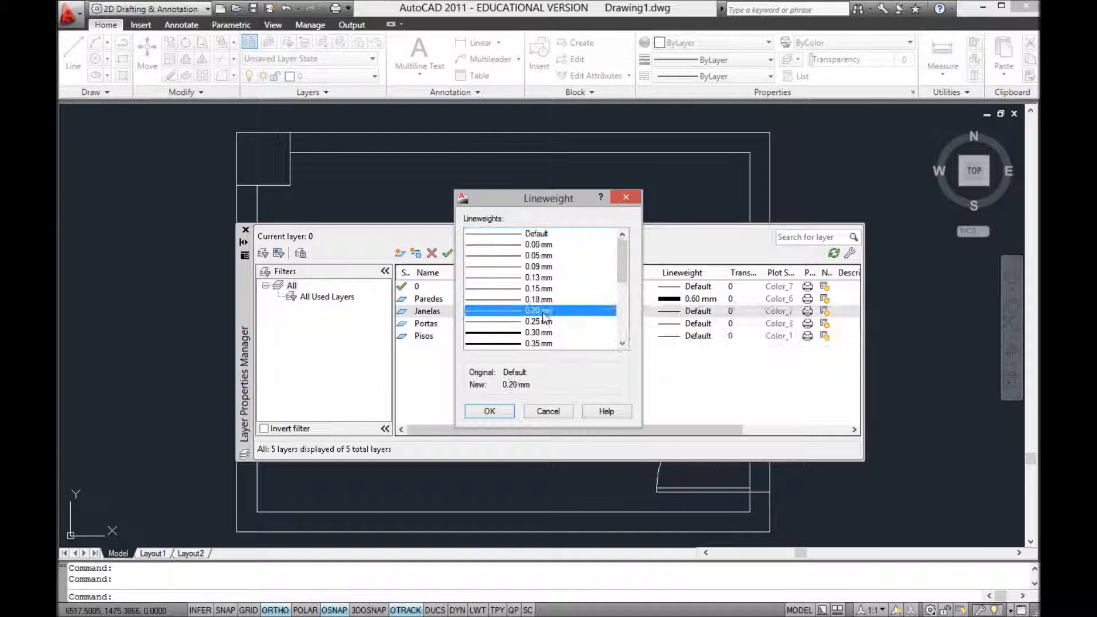
pyautogui.click(489, 411)
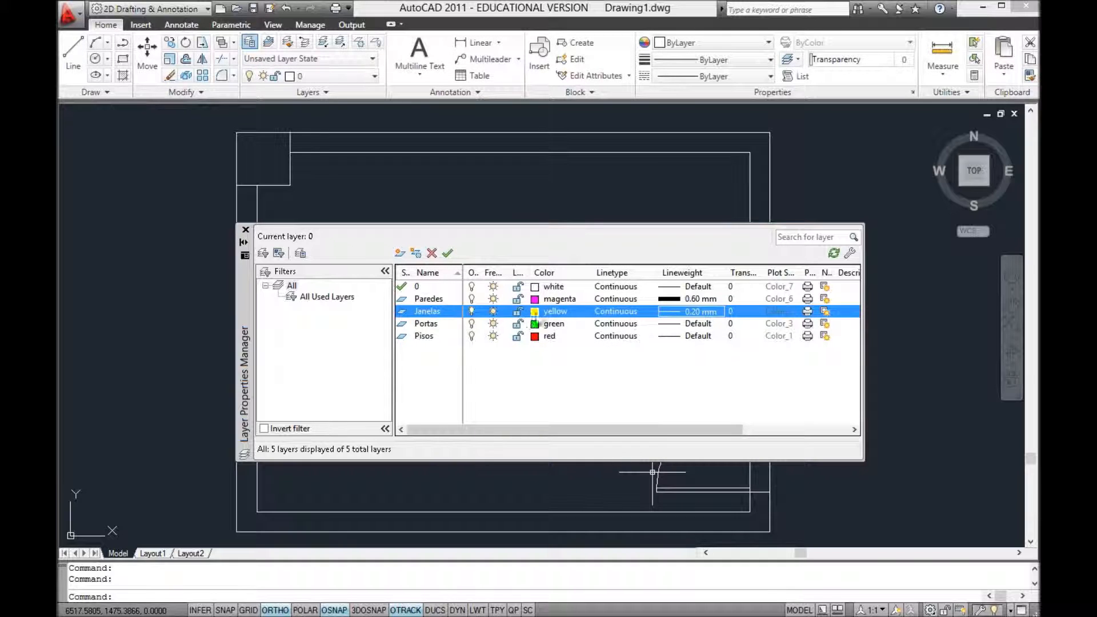
pyautogui.click(698, 323)
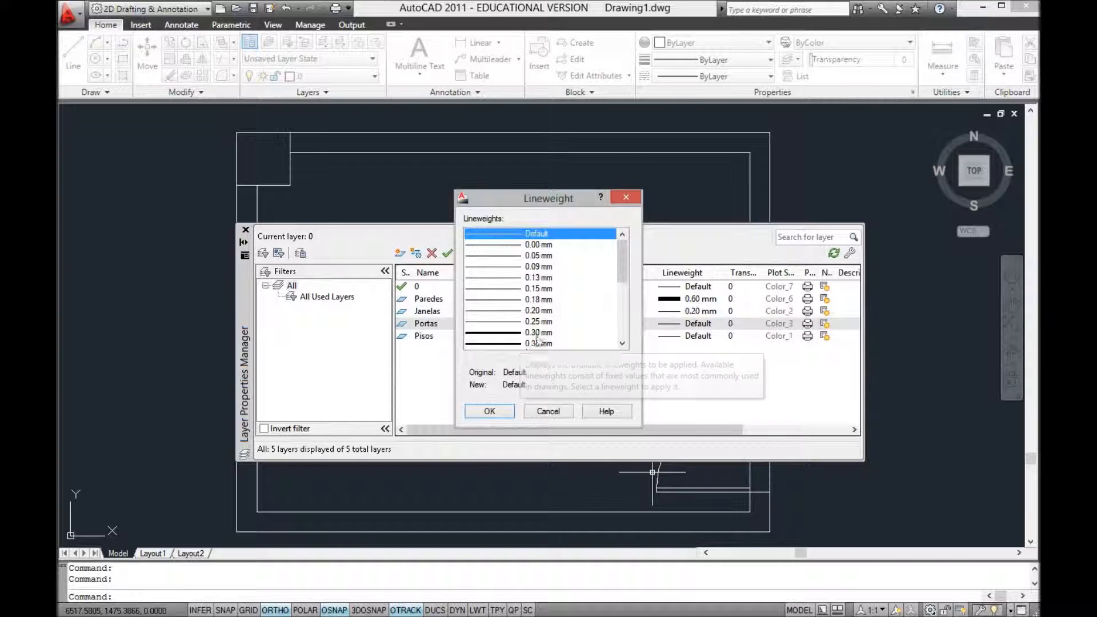
pyautogui.click(539, 332)
pyautogui.click(490, 412)
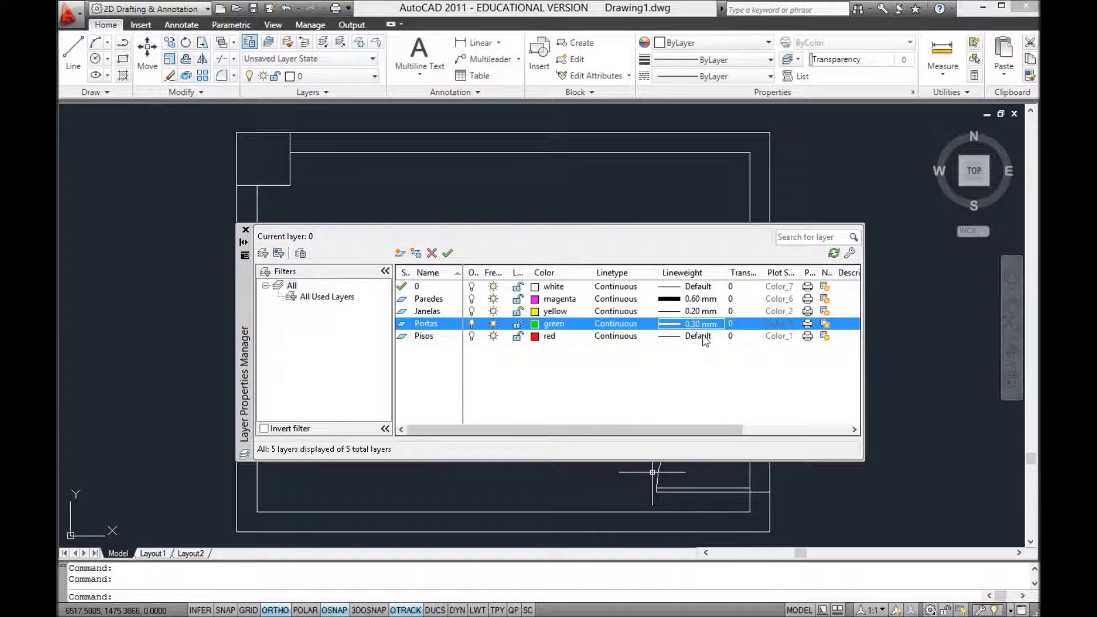
# Step: Set the Pisos layer's lineweight to 0.13 mm, and review the Paredes layer's color choice, keeping magenta
pyautogui.click(703, 338)
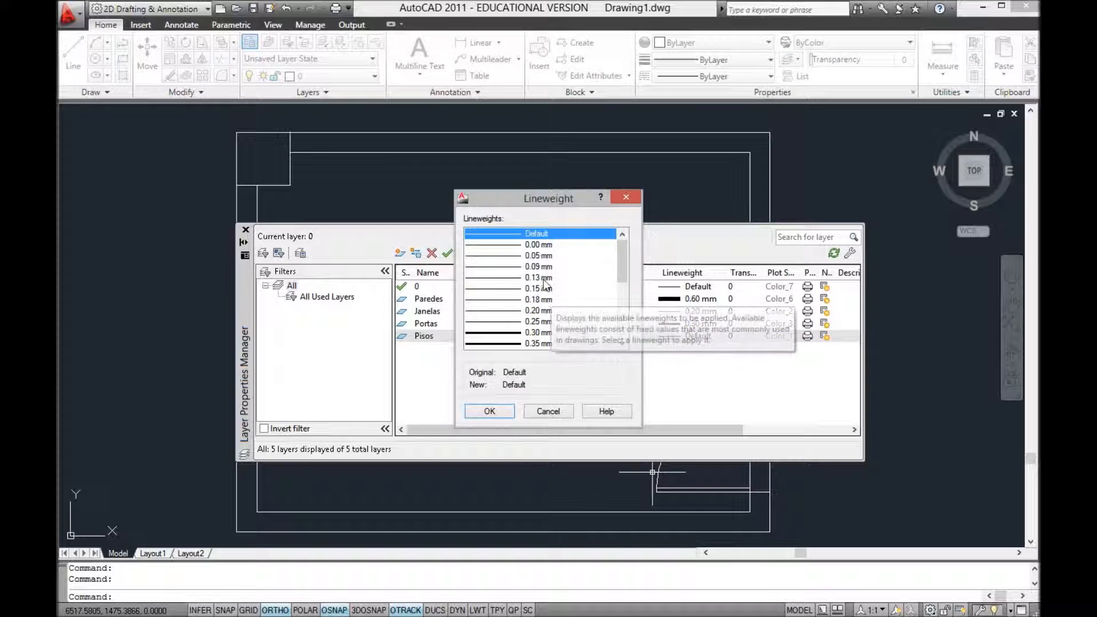
pyautogui.click(543, 279)
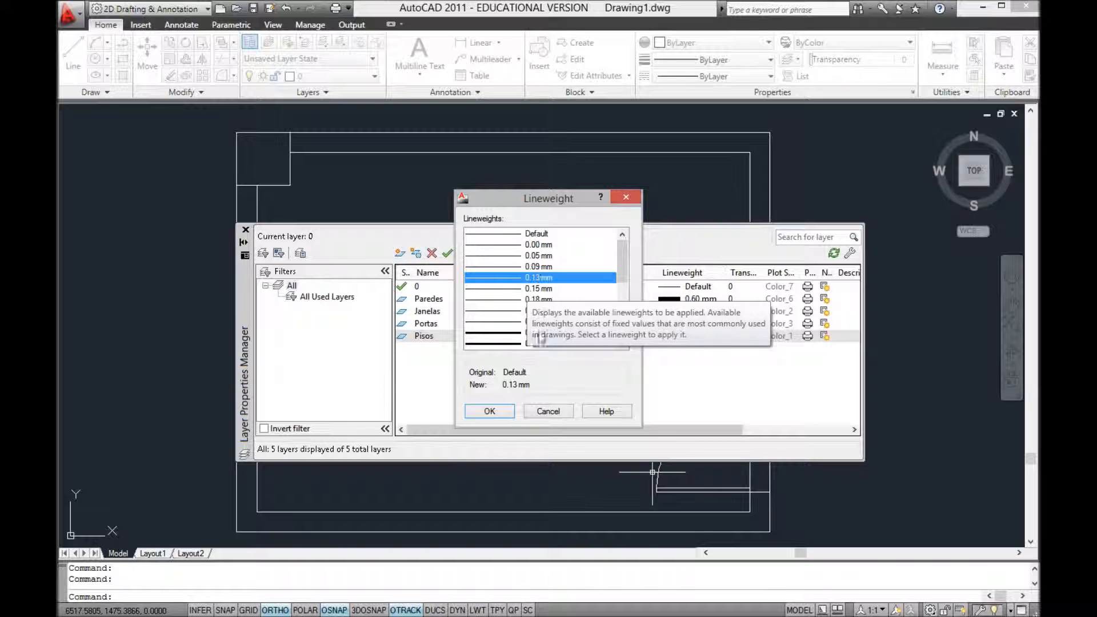
pyautogui.click(490, 412)
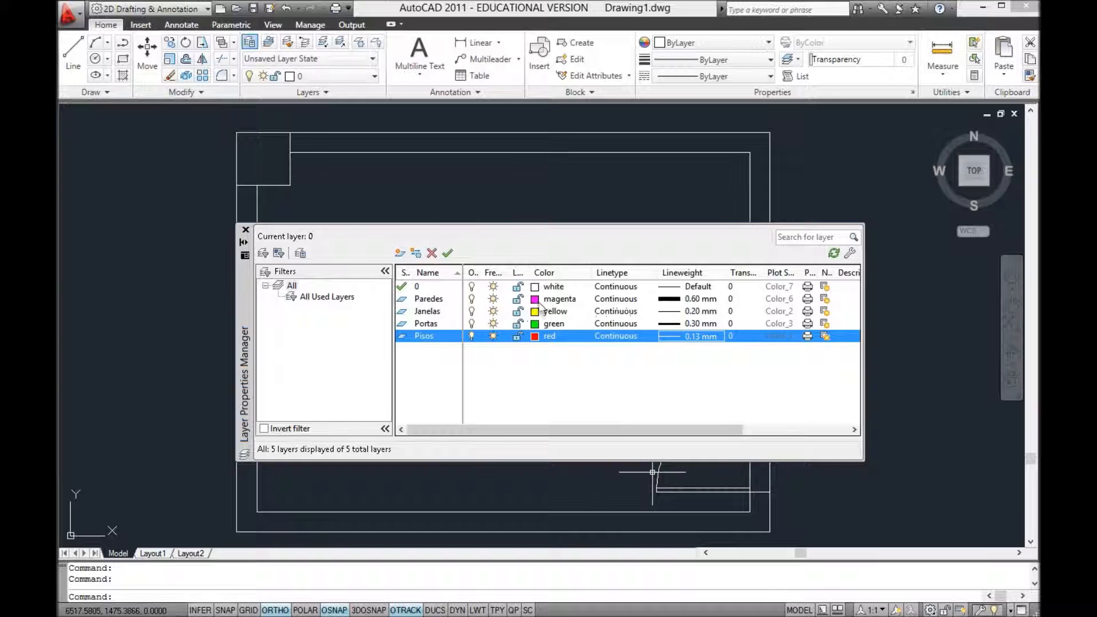
pyautogui.click(557, 298)
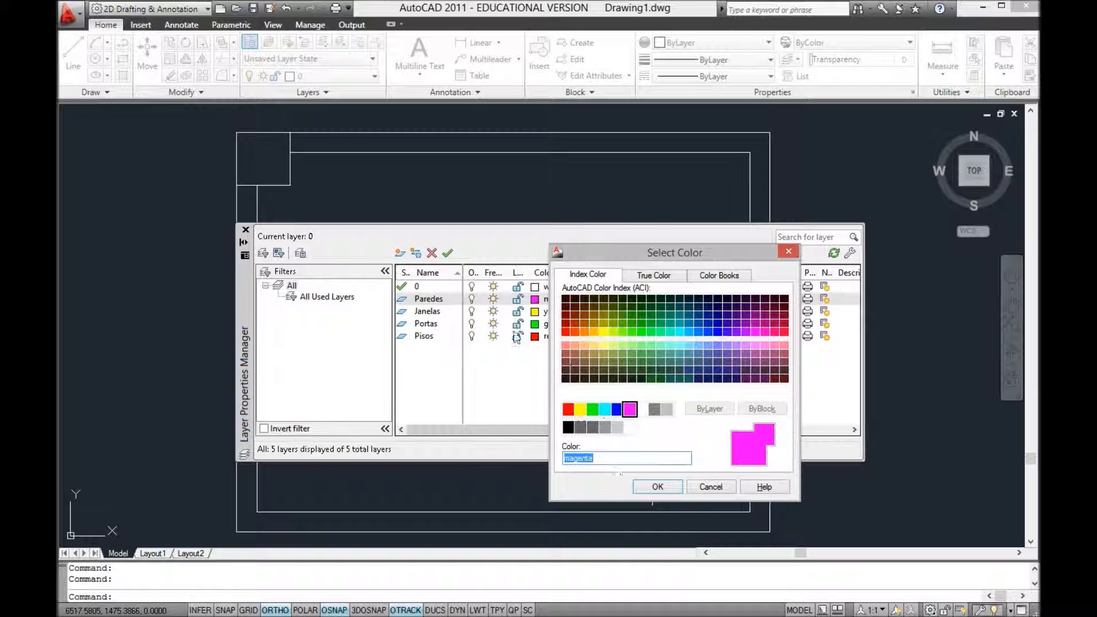
pyautogui.click(657, 486)
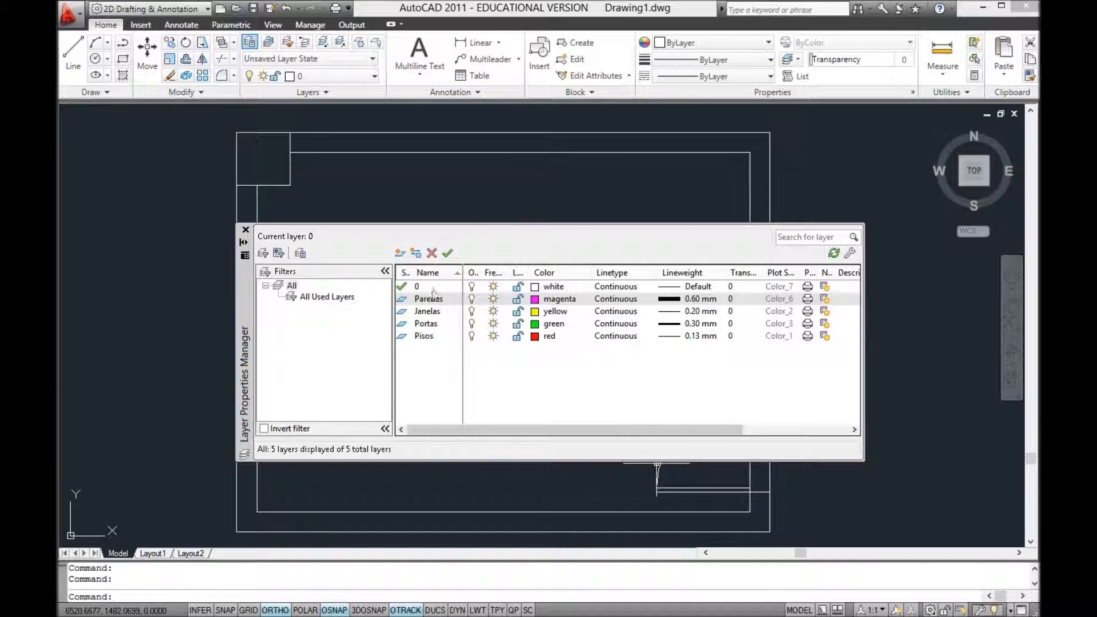
# Step: Create a new layer named Projecao based on the Paredes layer
pyautogui.click(399, 253)
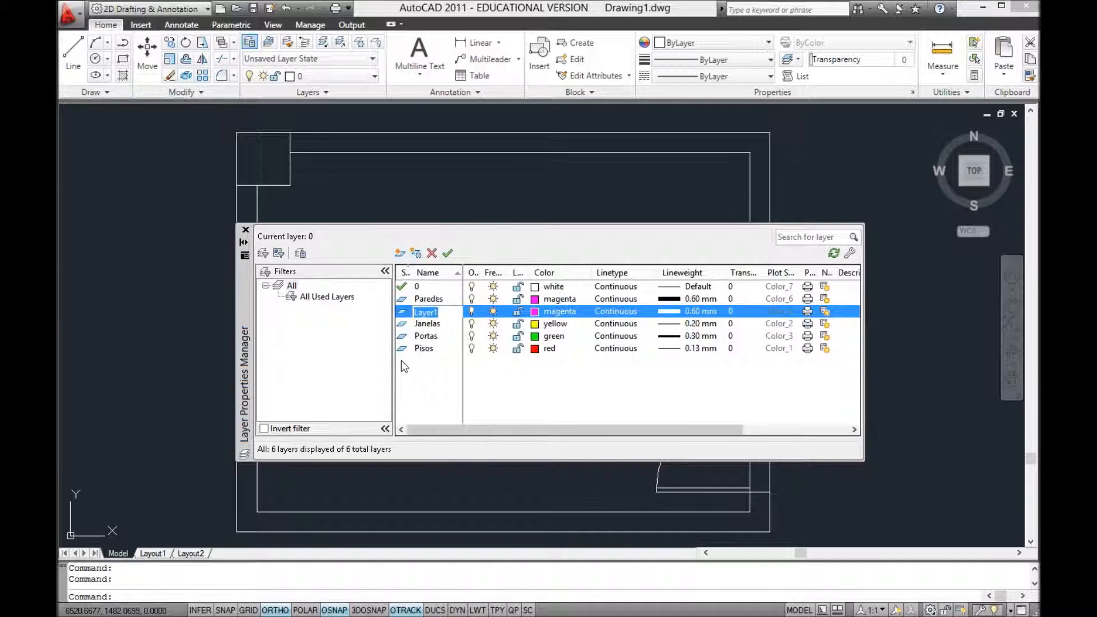
pyautogui.write('Proje')
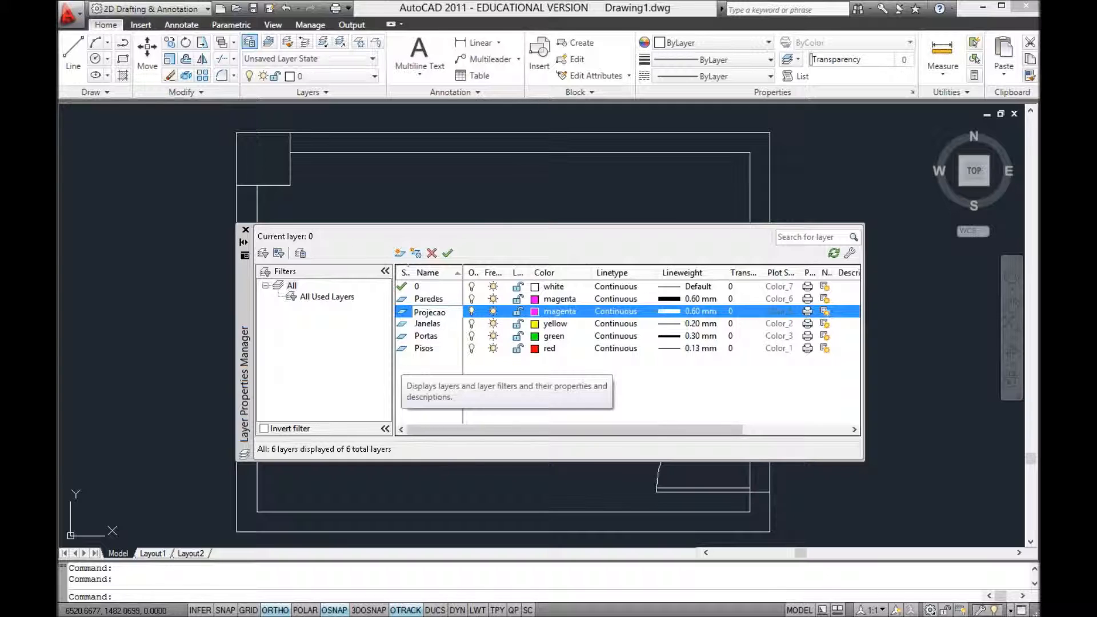
pyautogui.write('cao')
pyautogui.press('Return')
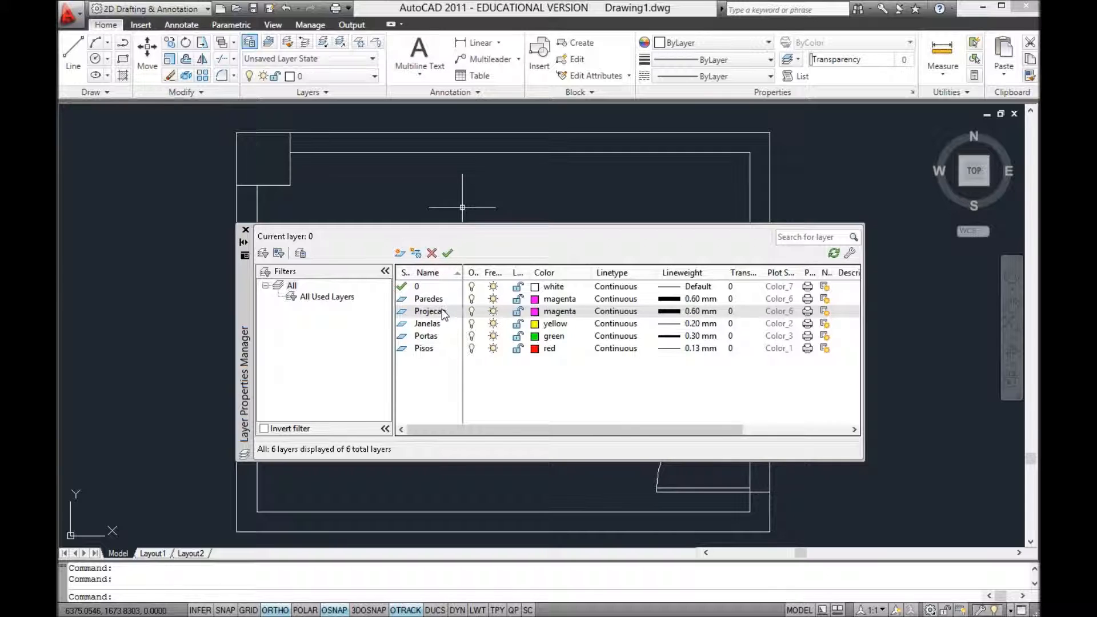
# Step: Give the Projecao layer the color red and a lineweight of 0.13 mm
pyautogui.click(534, 313)
pyautogui.click(567, 409)
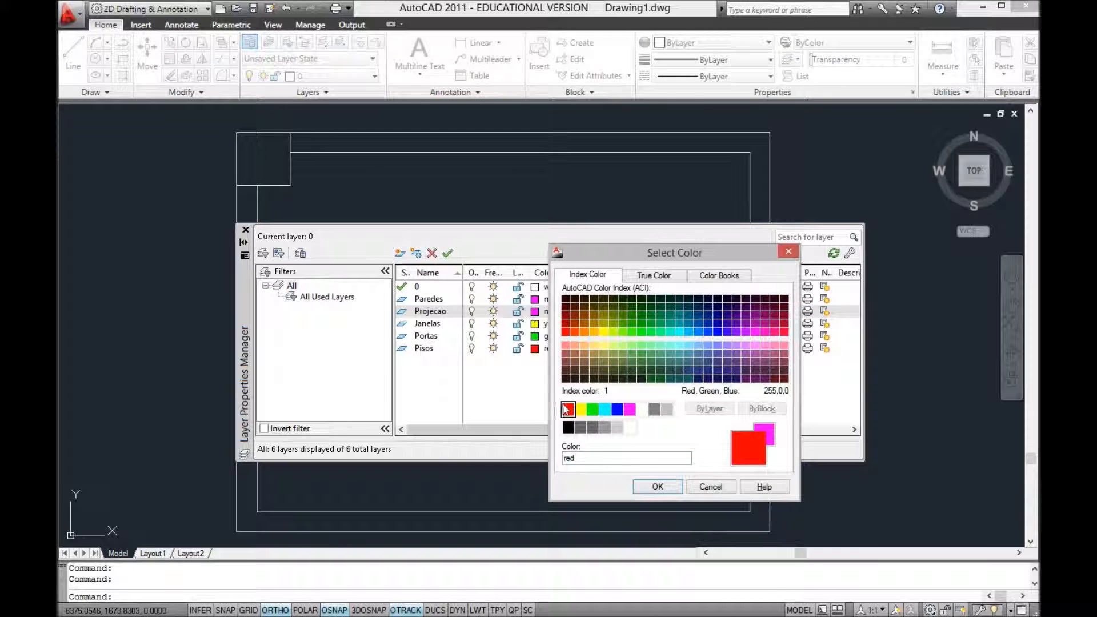
pyautogui.click(657, 486)
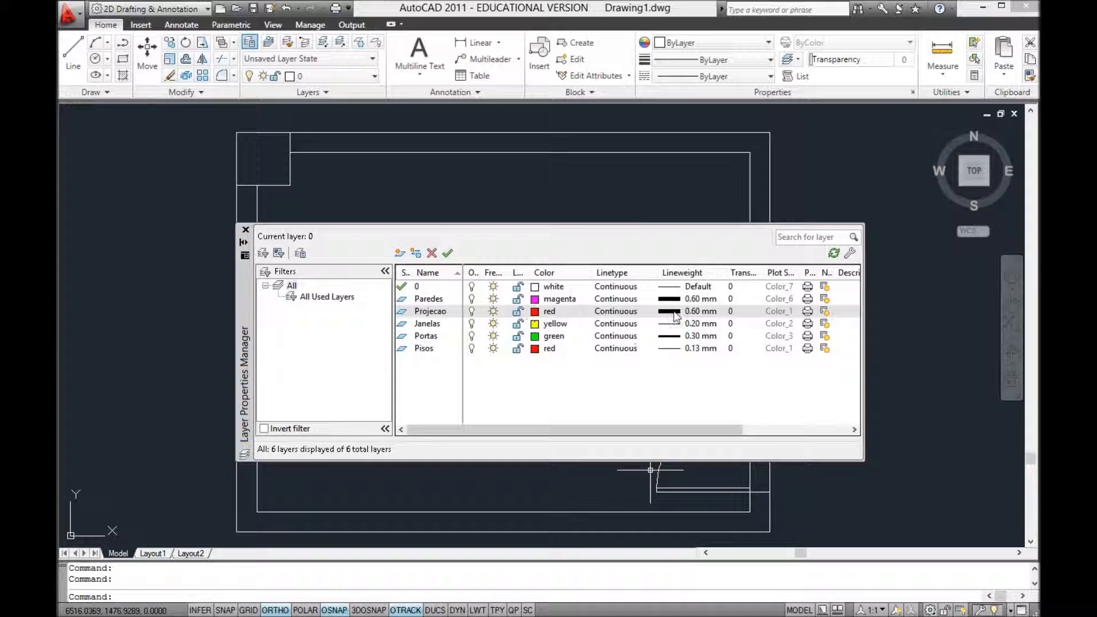
pyautogui.click(674, 313)
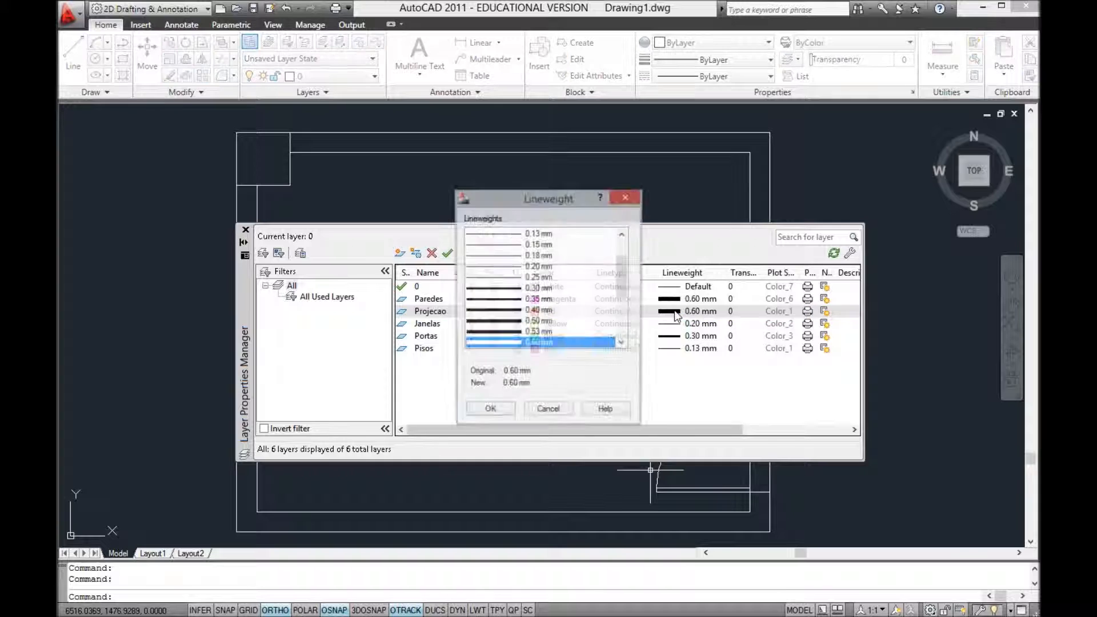
pyautogui.click(537, 234)
pyautogui.click(489, 411)
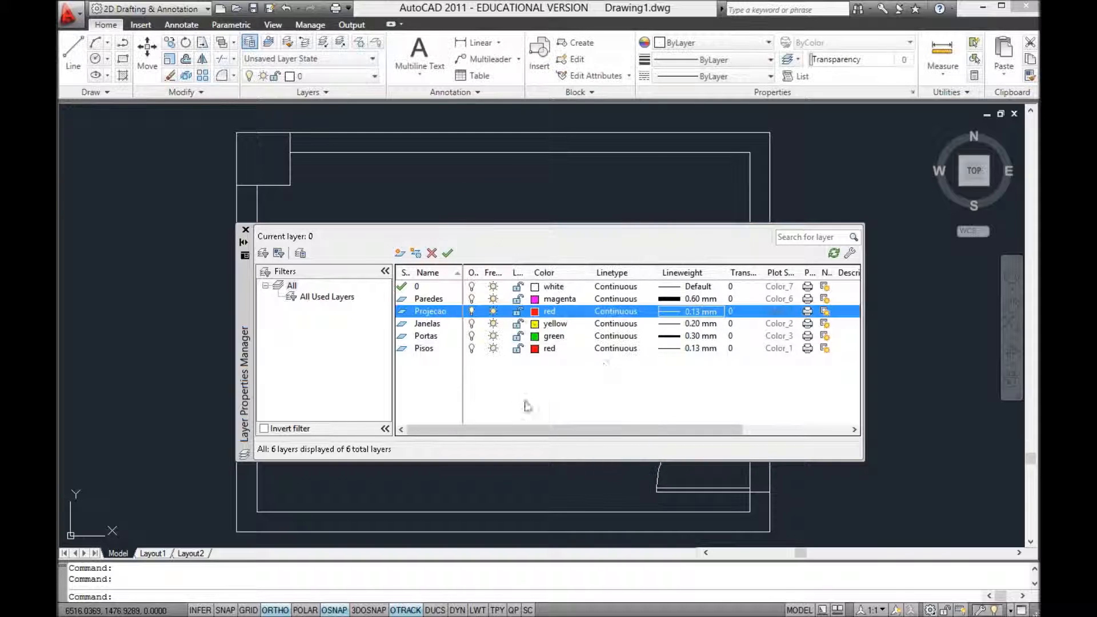
# Step: Load the ACAD_ISO02W100 dashed linetype, assign it to the Projecao layer, and close the layer manager
pyautogui.click(620, 313)
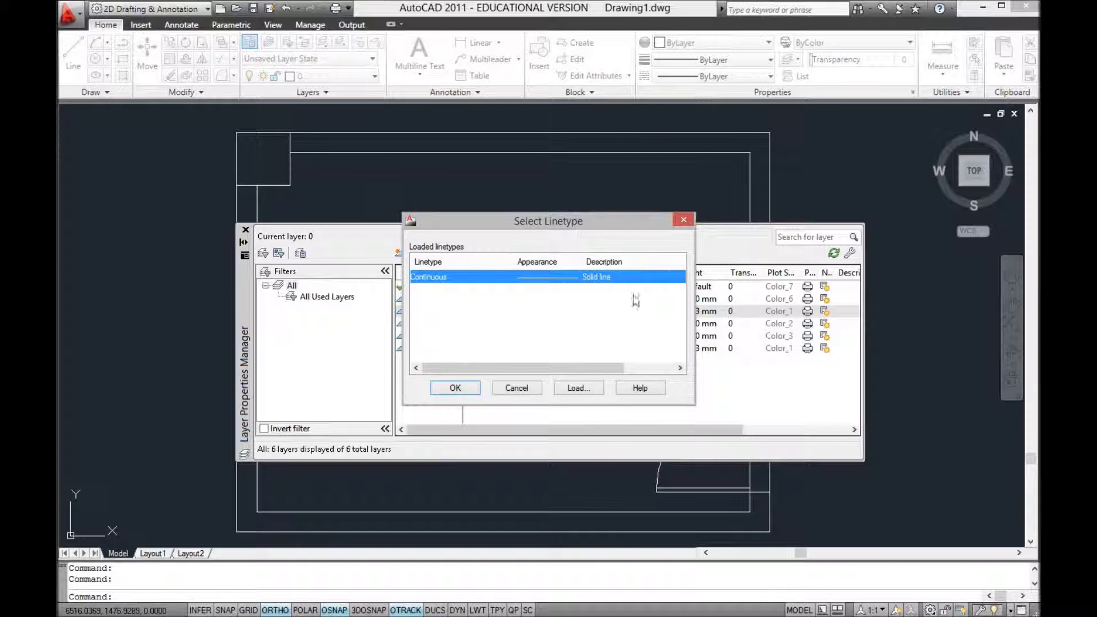
pyautogui.click(575, 388)
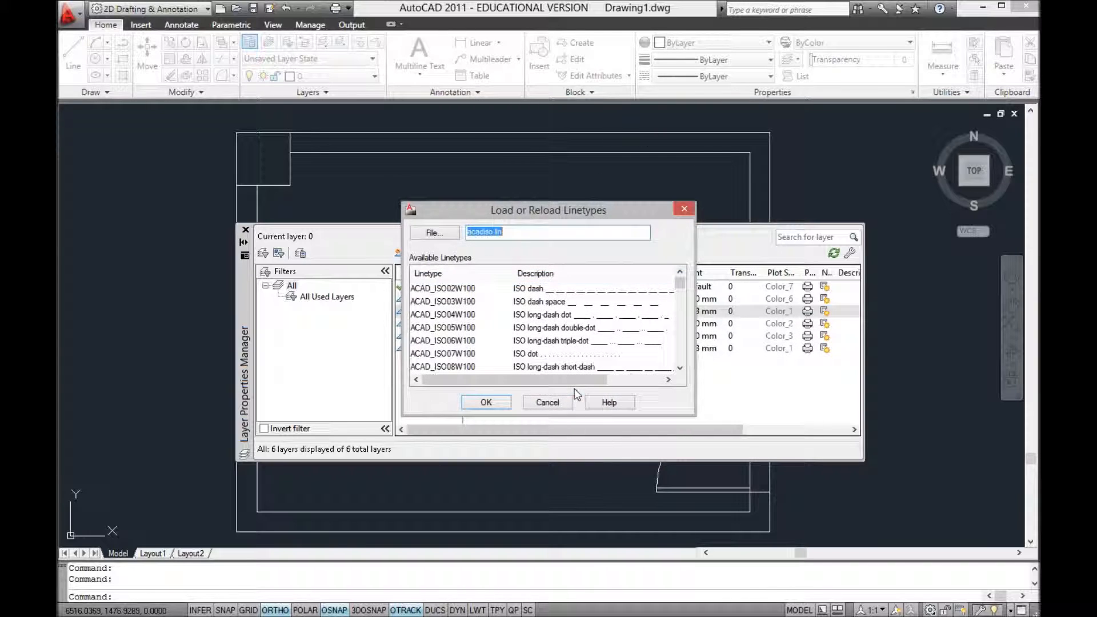
pyautogui.click(442, 288)
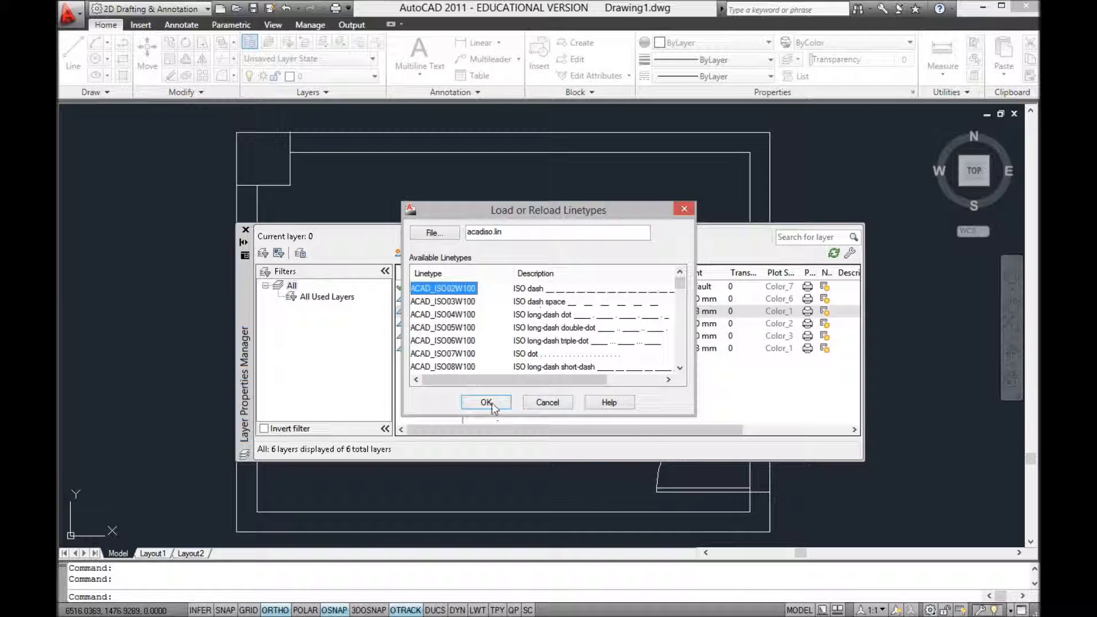
pyautogui.moveTo(681, 286)
pyautogui.mouseDown()
pyautogui.moveTo(682, 314)
pyautogui.moveTo(682, 285)
pyautogui.mouseUp()
pyautogui.click(487, 401)
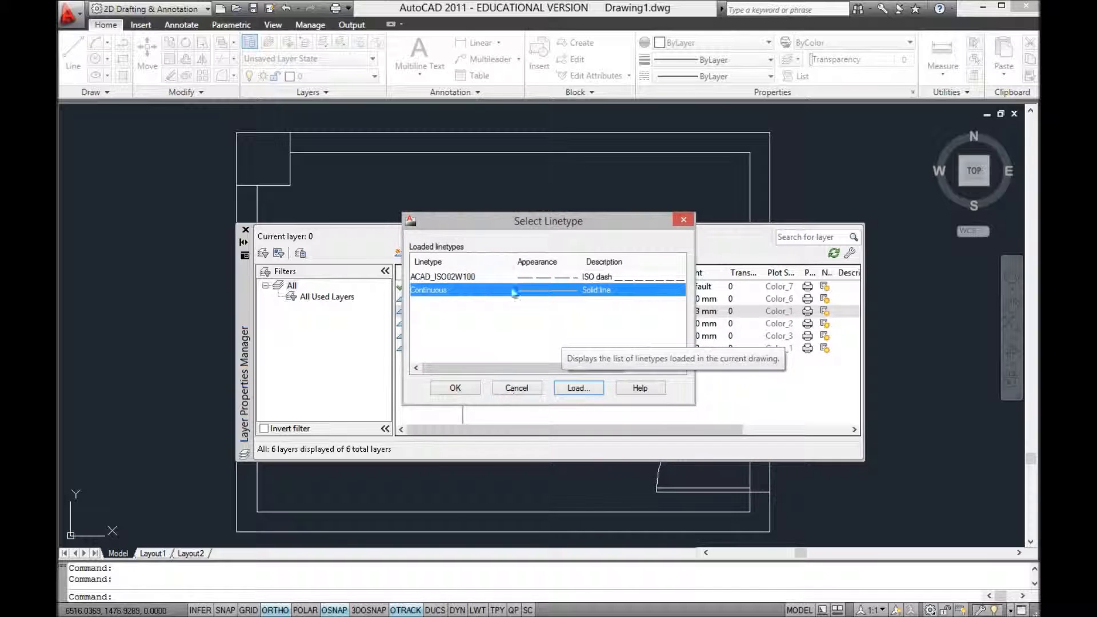
pyautogui.click(430, 277)
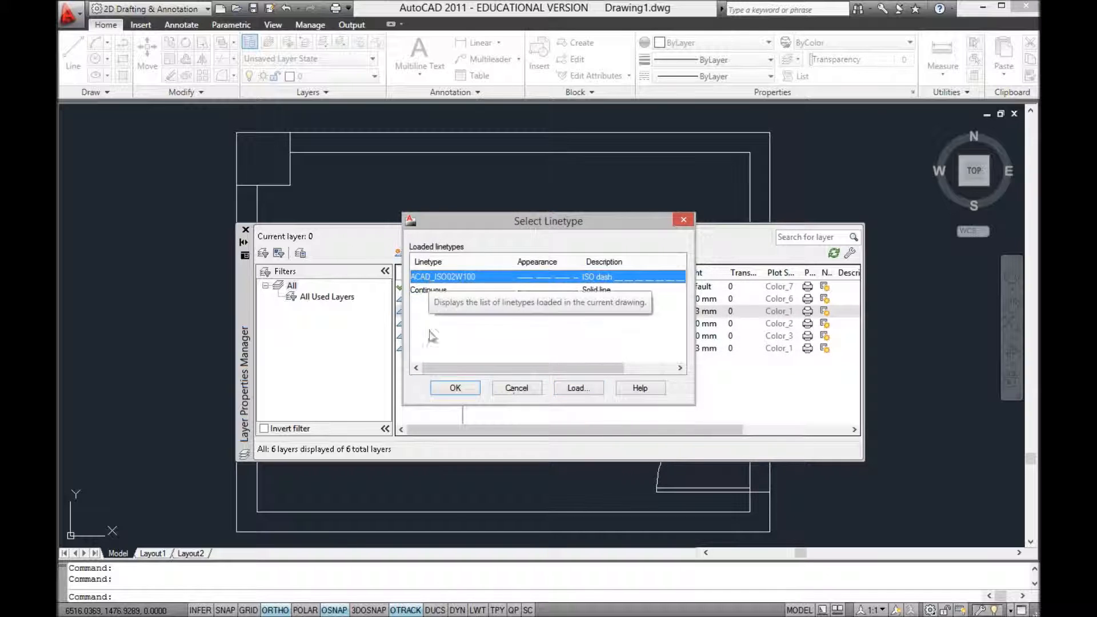
pyautogui.click(455, 388)
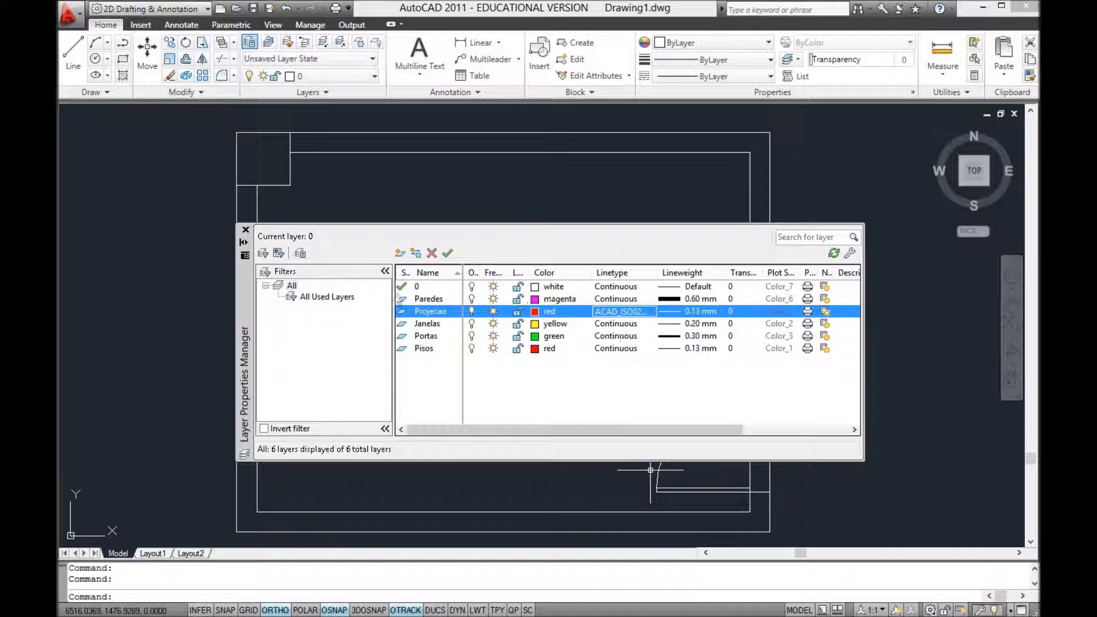
pyautogui.click(245, 228)
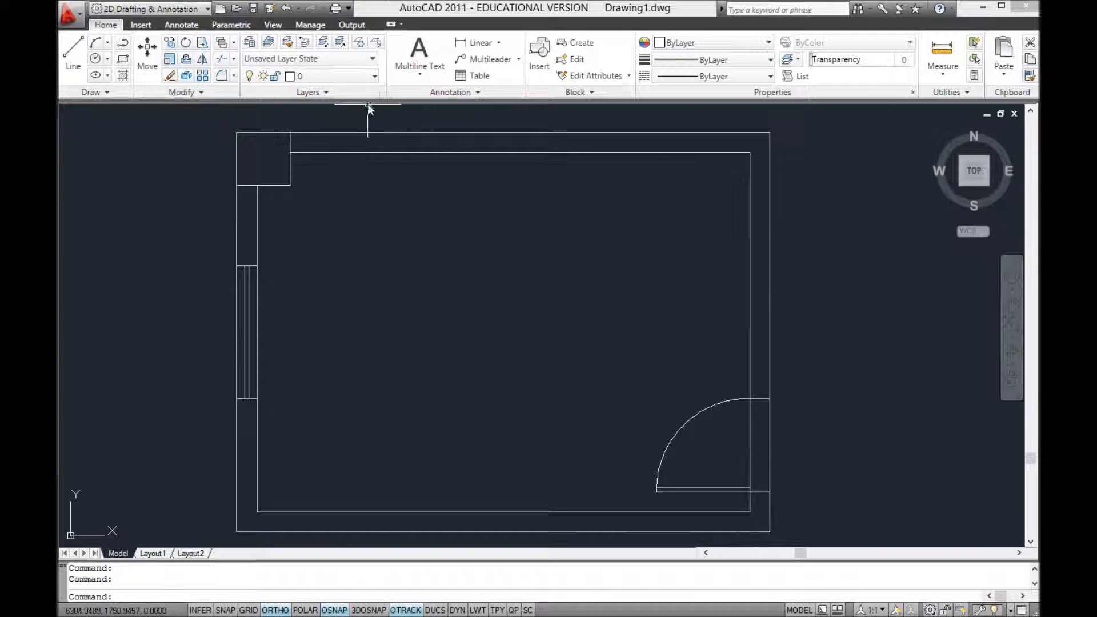
# Step: Select the entire floor plan and move it onto the Paredes layer
pyautogui.click(372, 78)
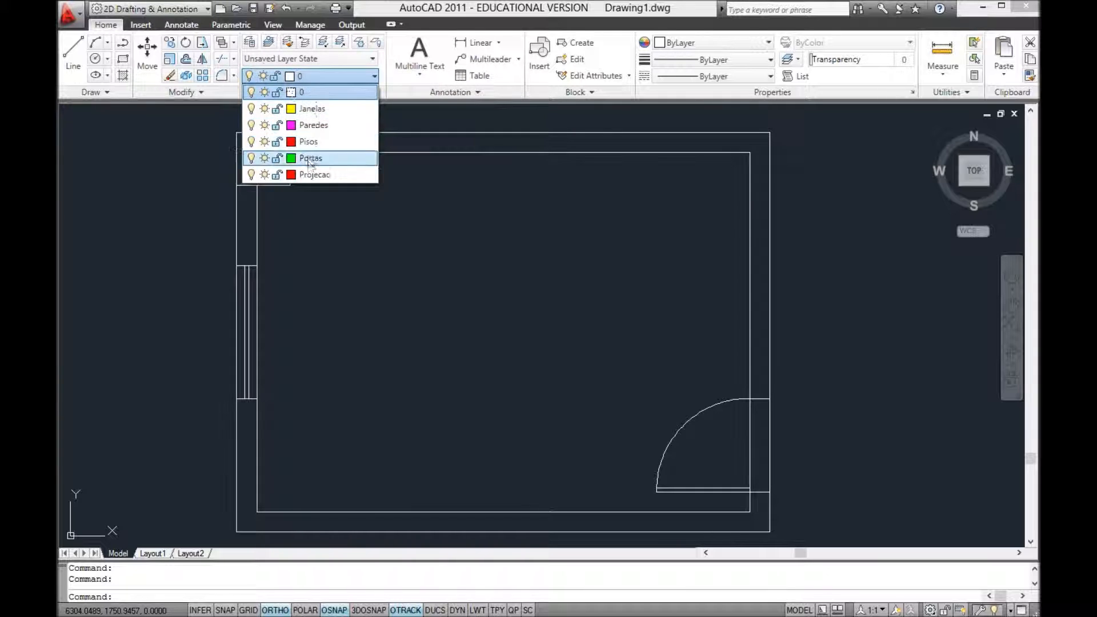
pyautogui.click(408, 293)
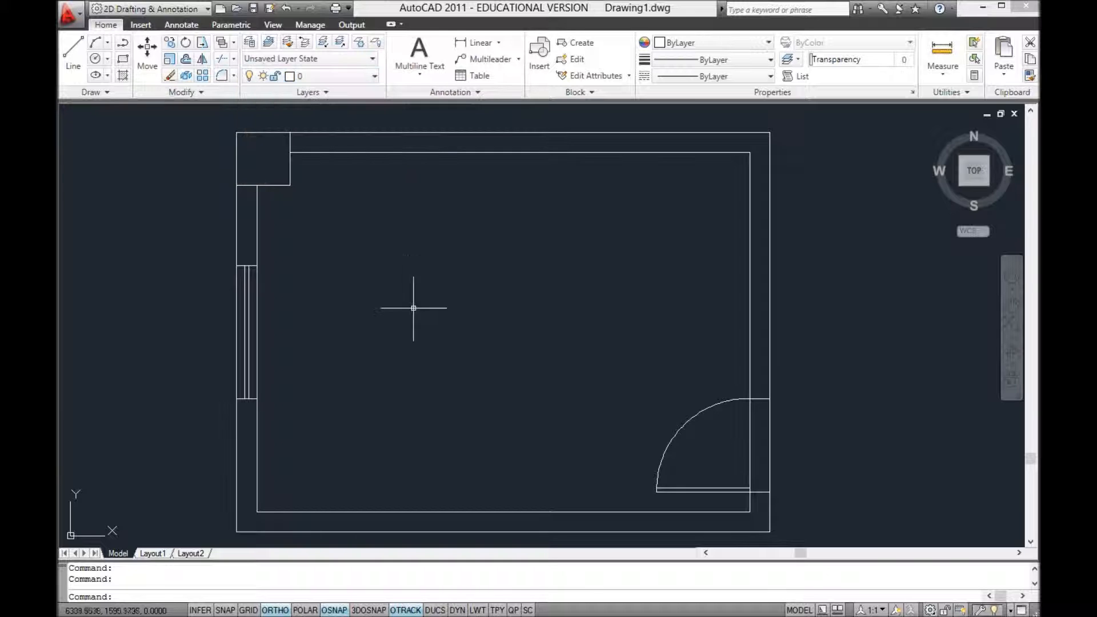
pyautogui.click(784, 538)
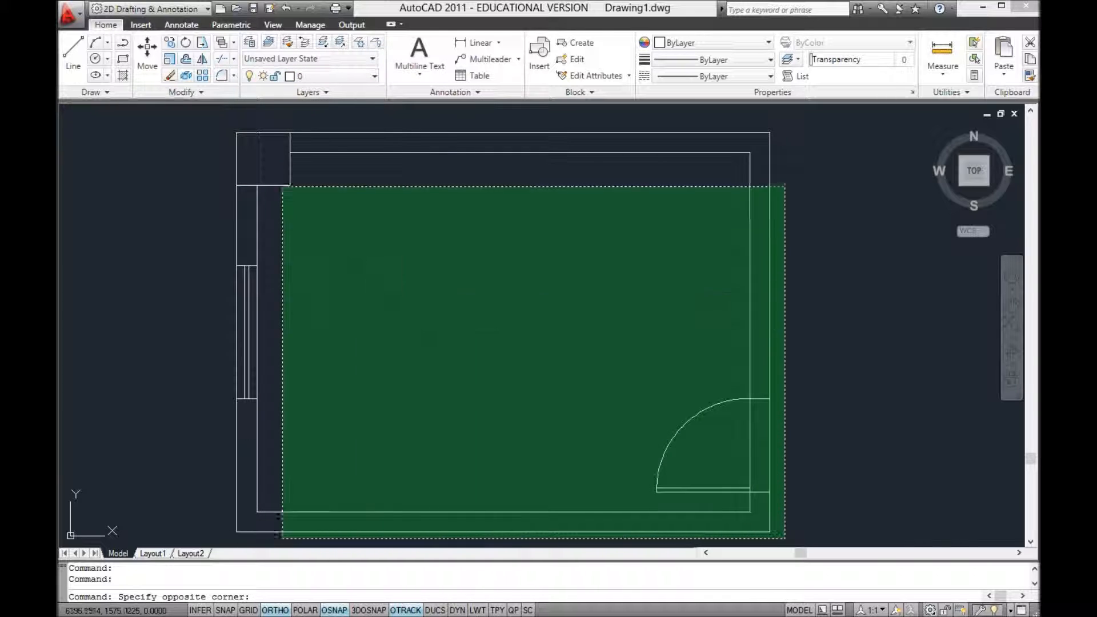
pyautogui.click(187, 116)
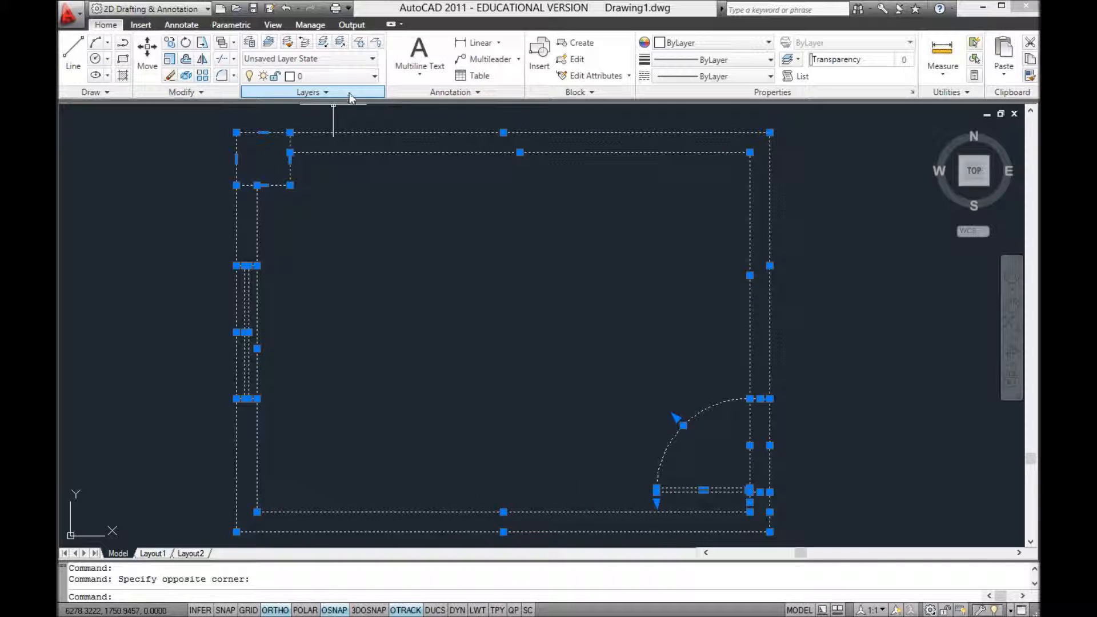
pyautogui.click(375, 78)
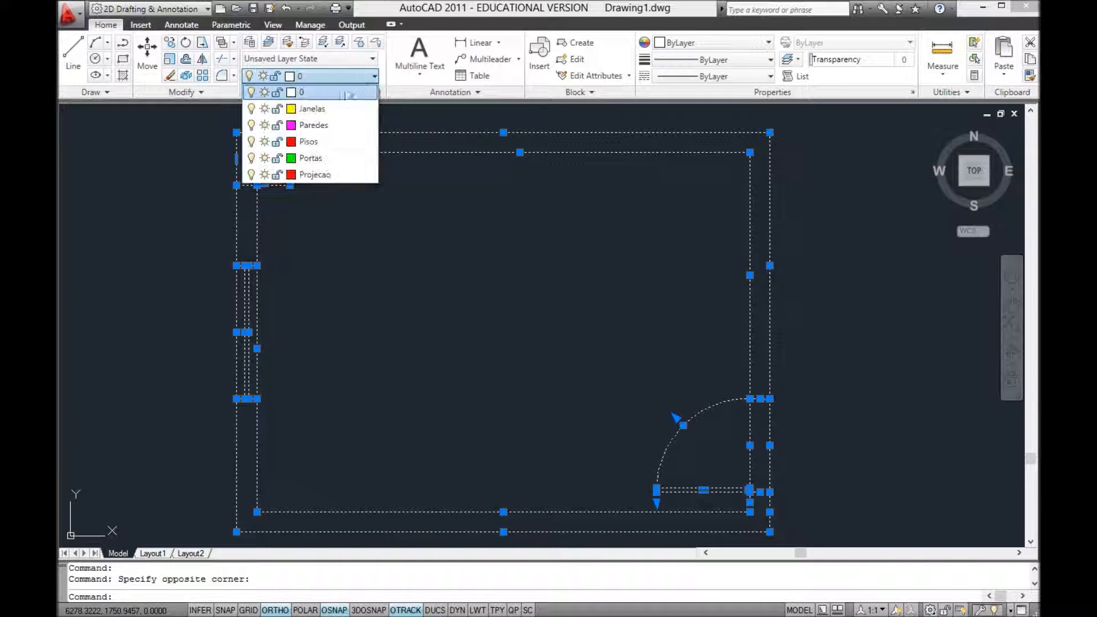
pyautogui.click(318, 127)
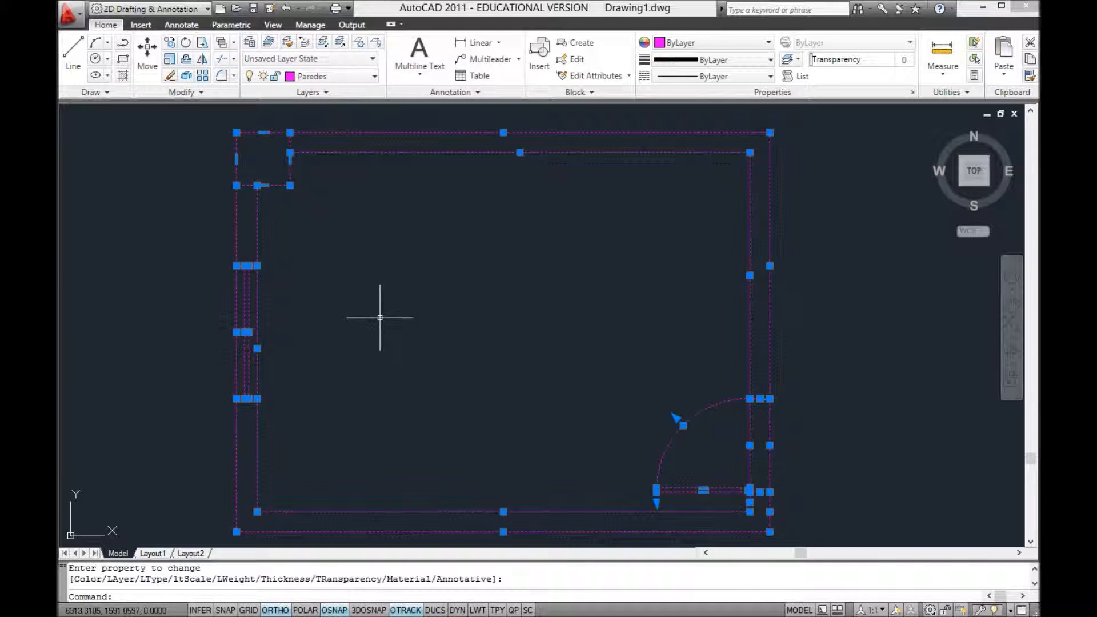
pyautogui.press('Escape')
pyautogui.press('Escape')
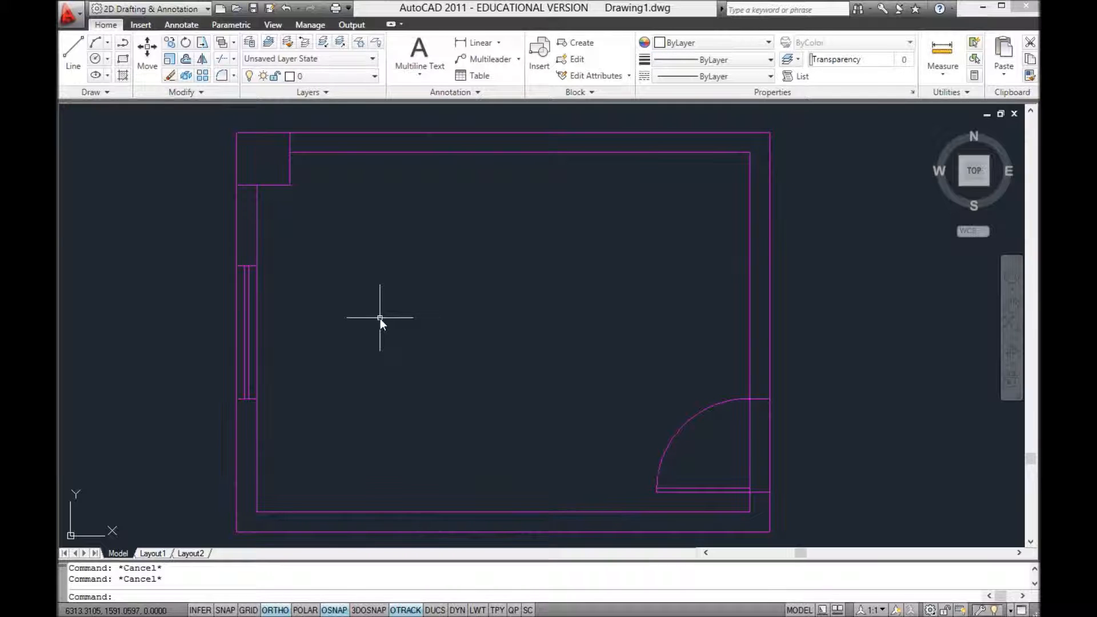
# Step: Move the door leaf rectangle onto the Portas layer
pyautogui.click(685, 492)
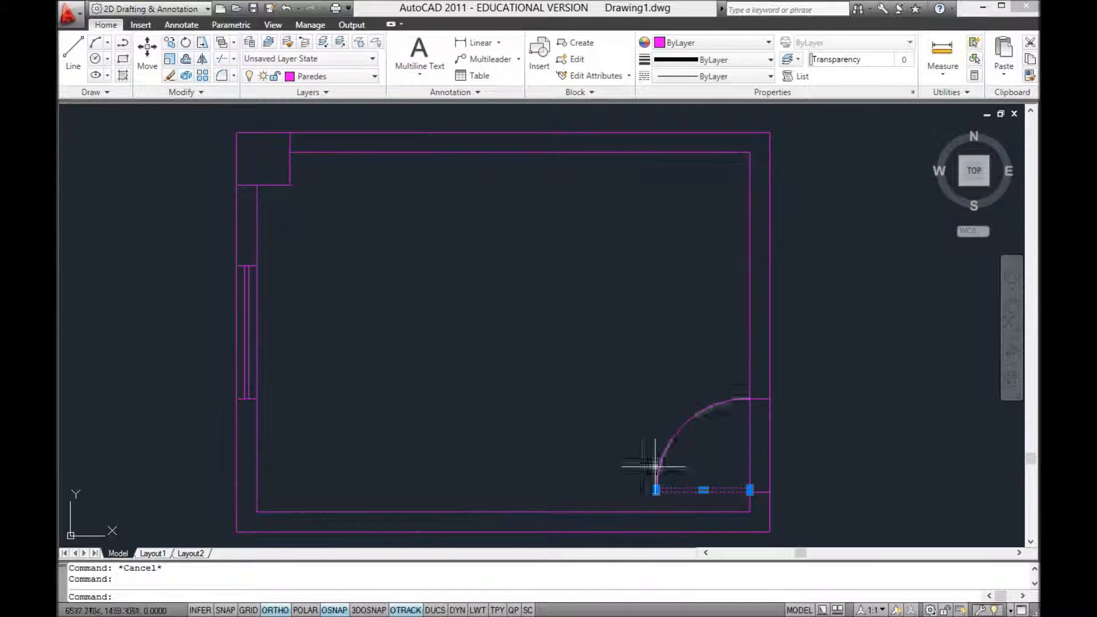
pyautogui.click(372, 76)
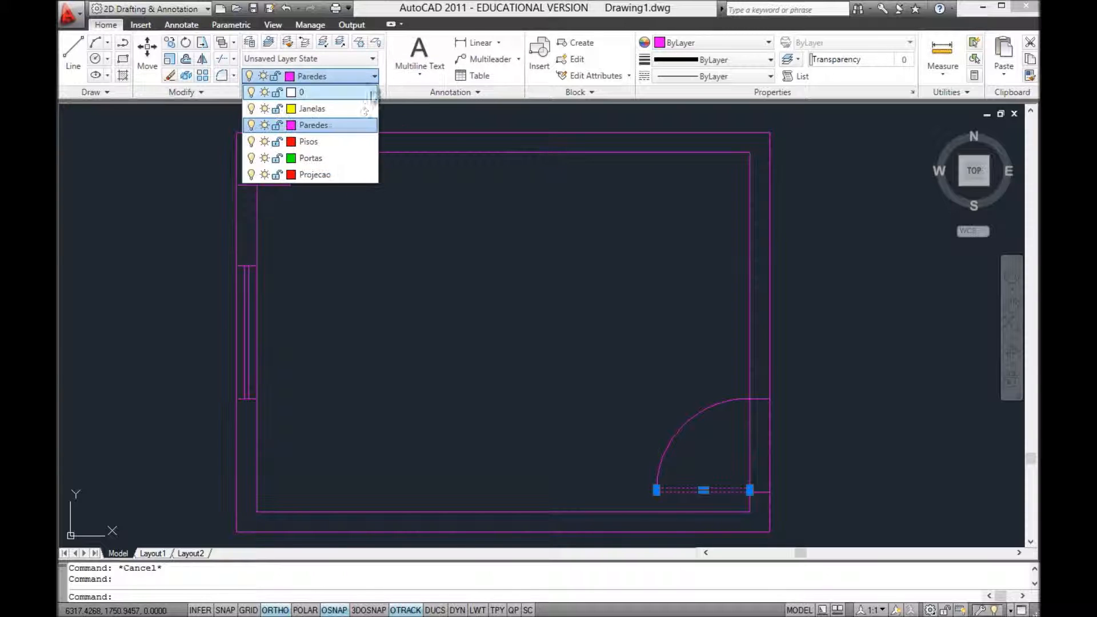
pyautogui.click(312, 159)
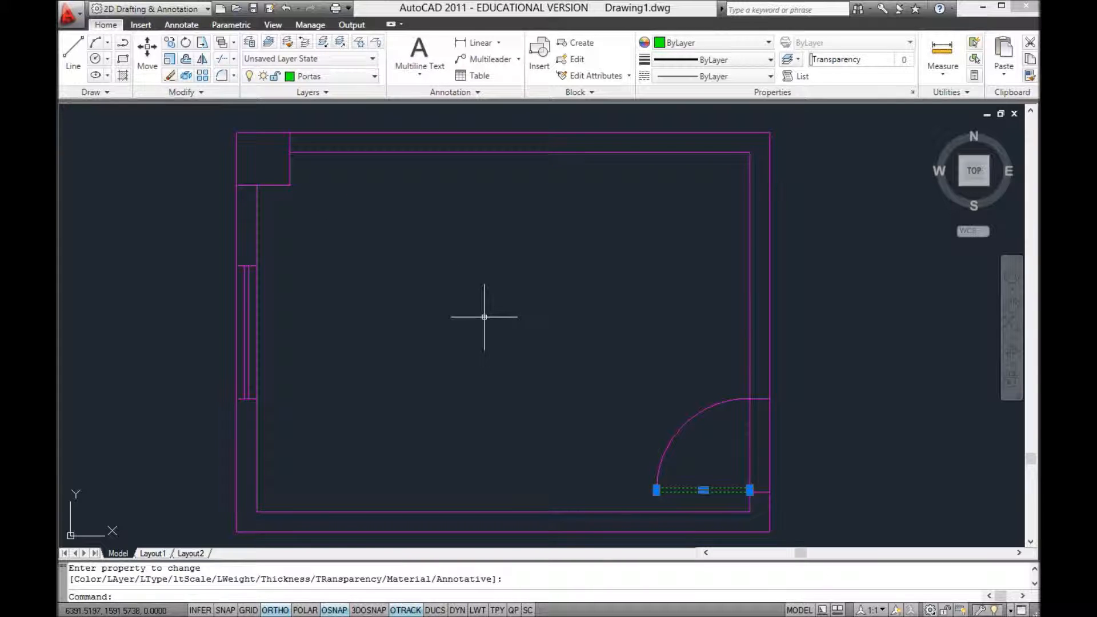
pyautogui.press('Escape')
pyautogui.press('Escape')
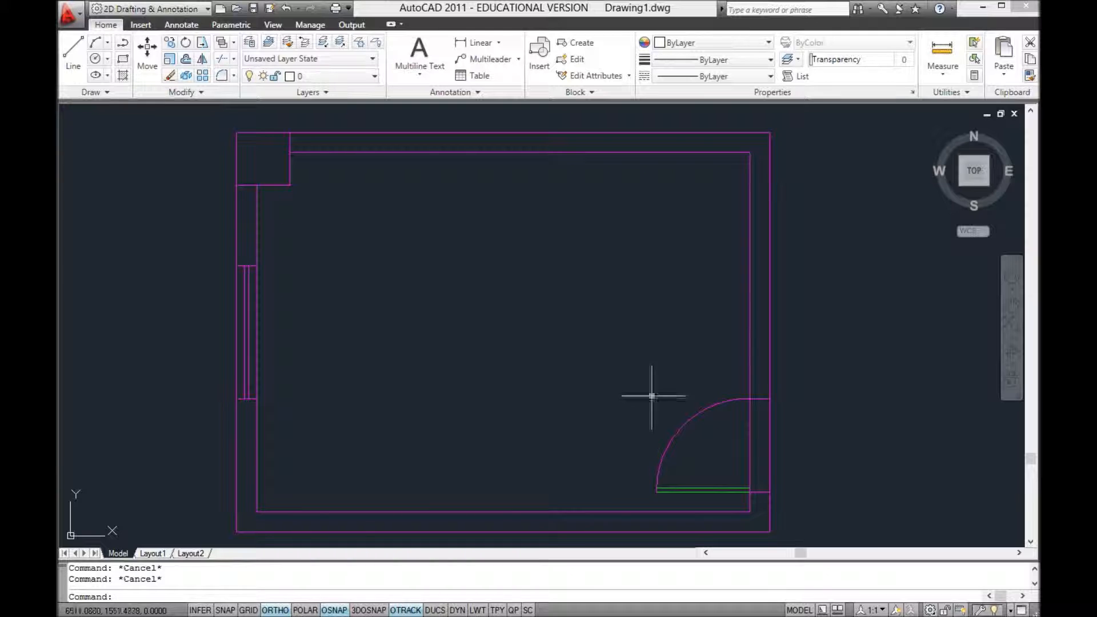
# Step: Move the door swing arc and the two lines across the door opening onto the Pisos layer
pyautogui.click(697, 420)
pyautogui.click(789, 455)
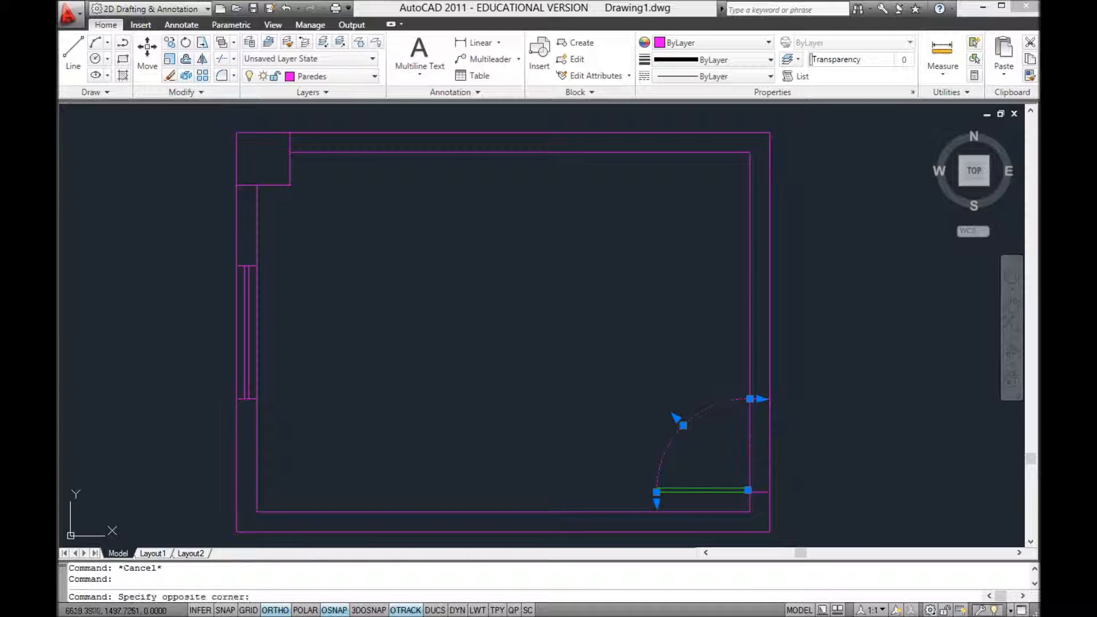
pyautogui.click(731, 437)
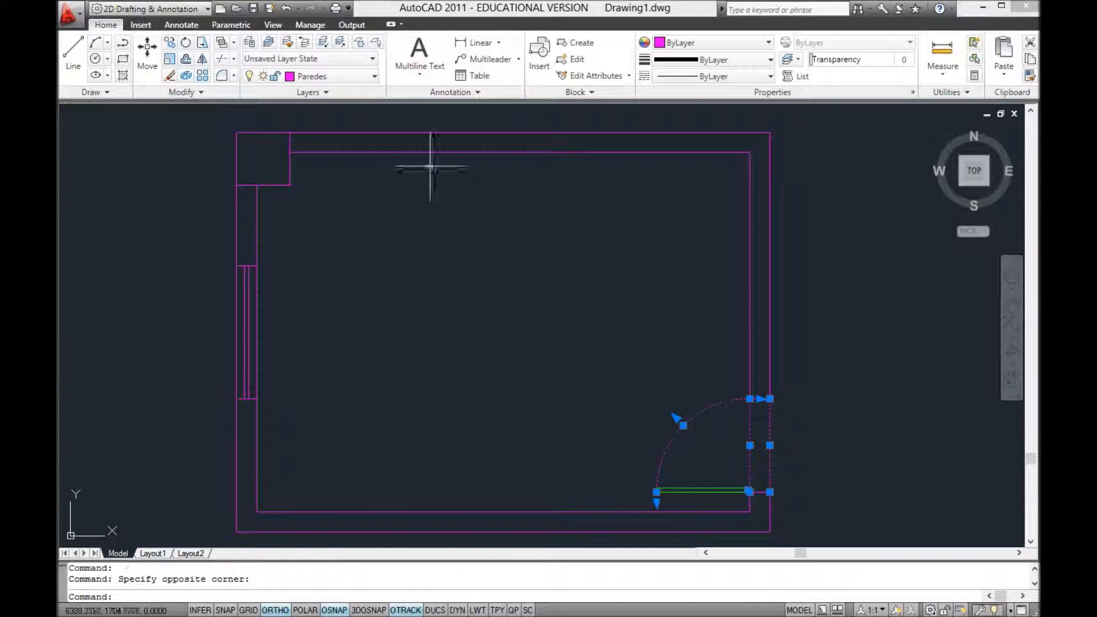
pyautogui.click(351, 76)
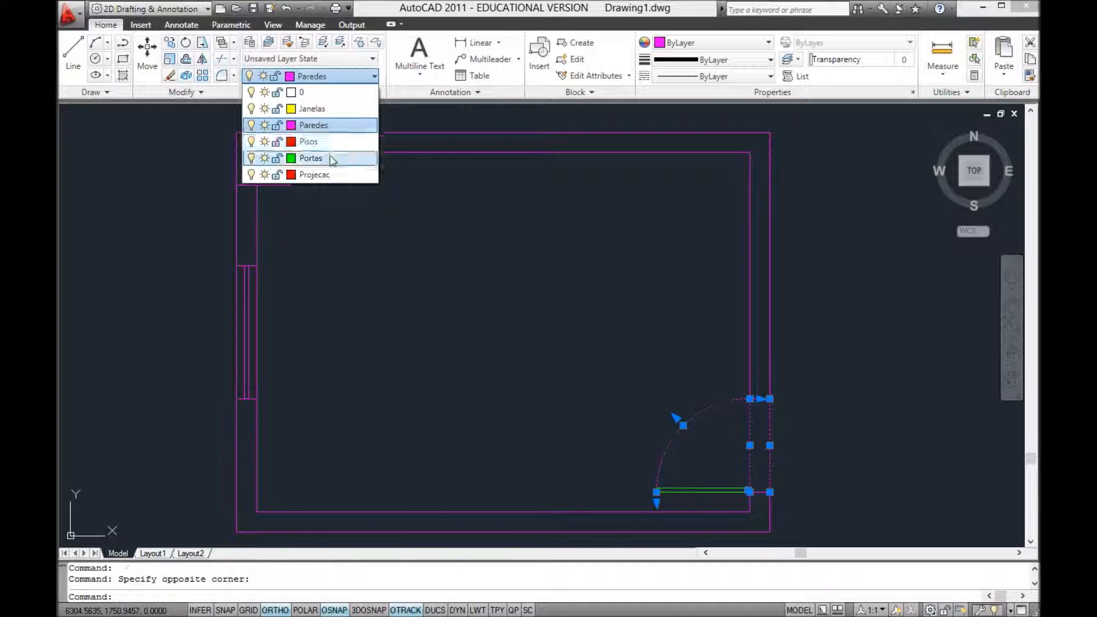
pyautogui.click(323, 144)
pyautogui.press('Escape')
pyautogui.press('Escape')
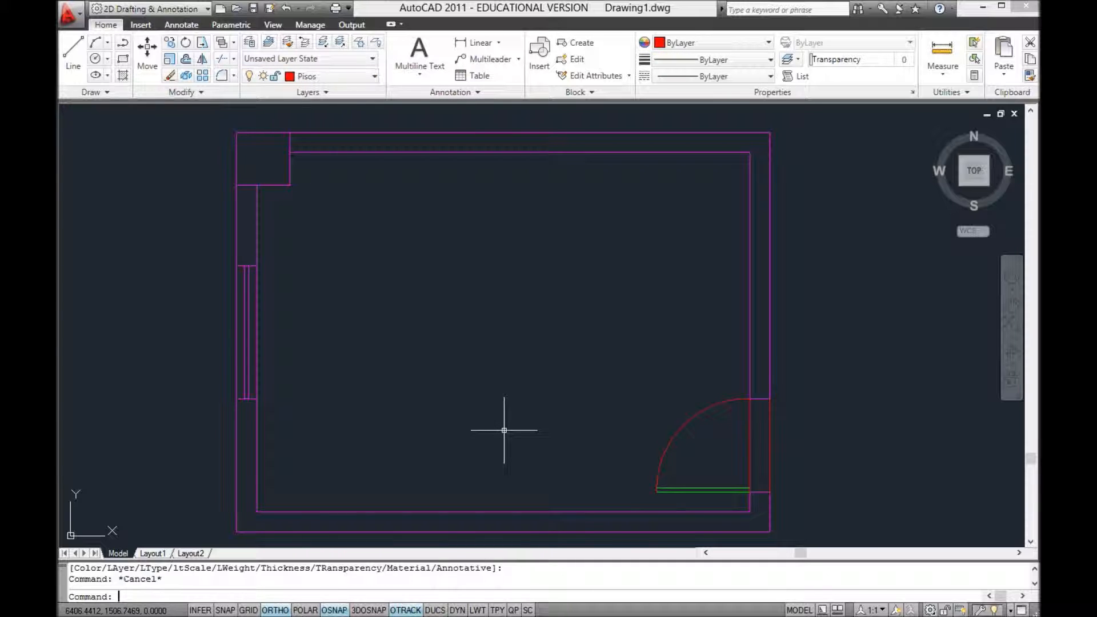
# Step: Move the two middle lines of the window onto the Janelas layer
pyautogui.click(247, 310)
pyautogui.click(245, 297)
pyautogui.click(326, 78)
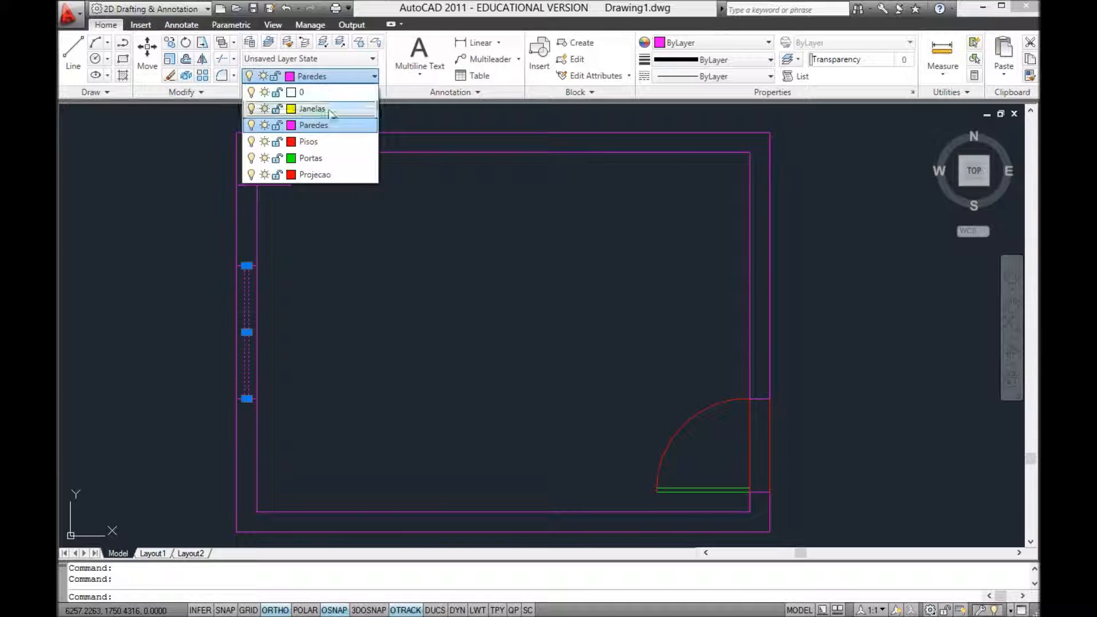
pyautogui.click(314, 111)
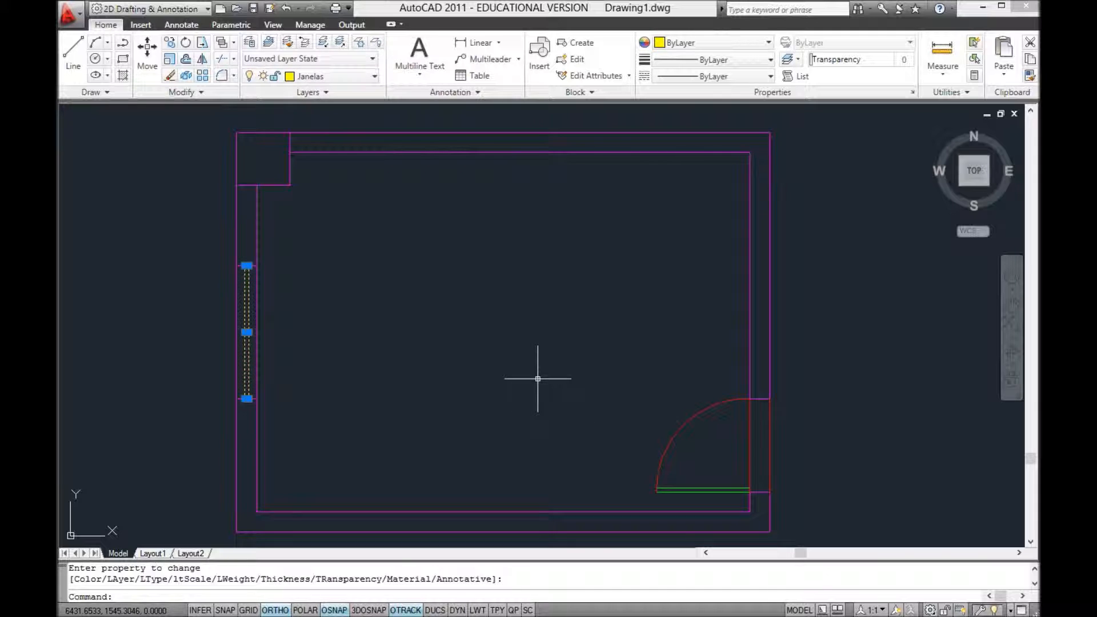
pyautogui.press('Escape')
pyautogui.press('Escape')
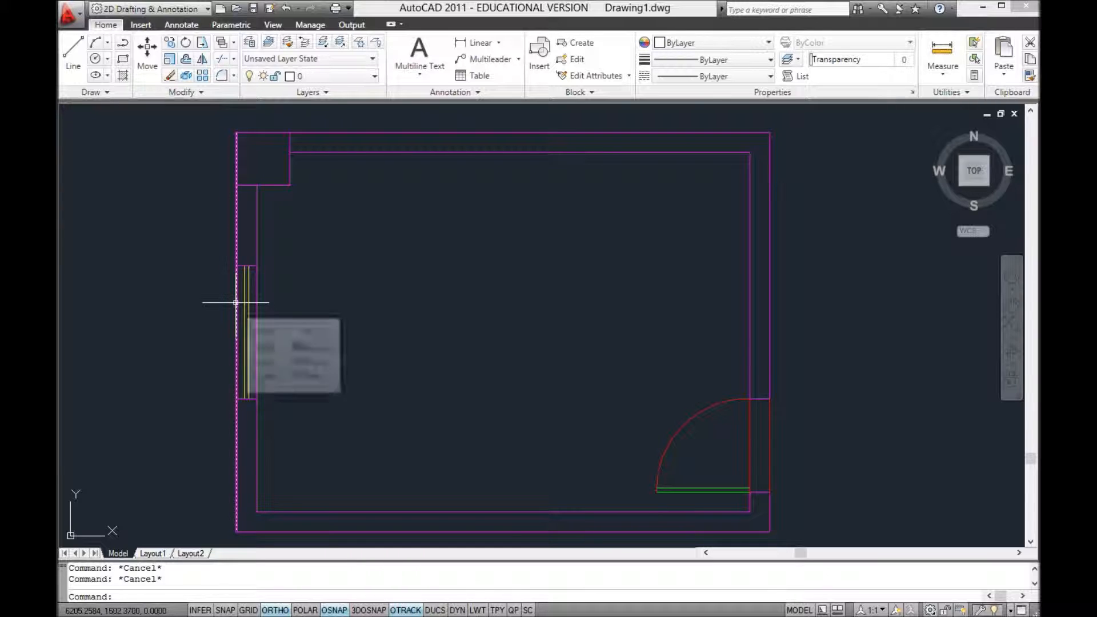
# Step: Trim away the part of the outer wall line that crosses the window opening
pyautogui.click(235, 303)
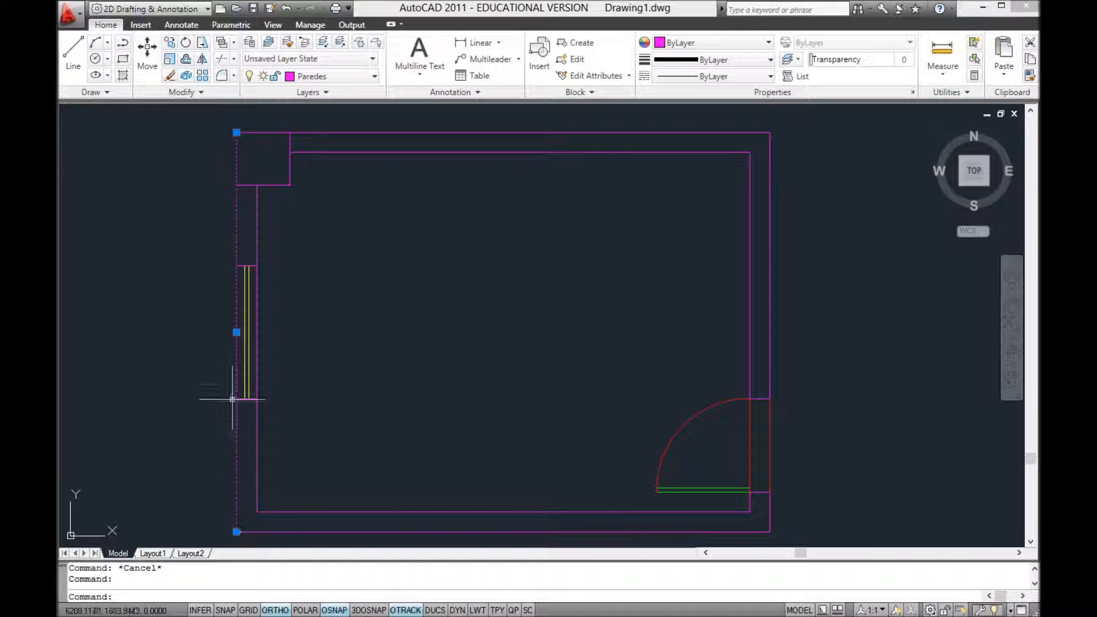
pyautogui.press('Escape')
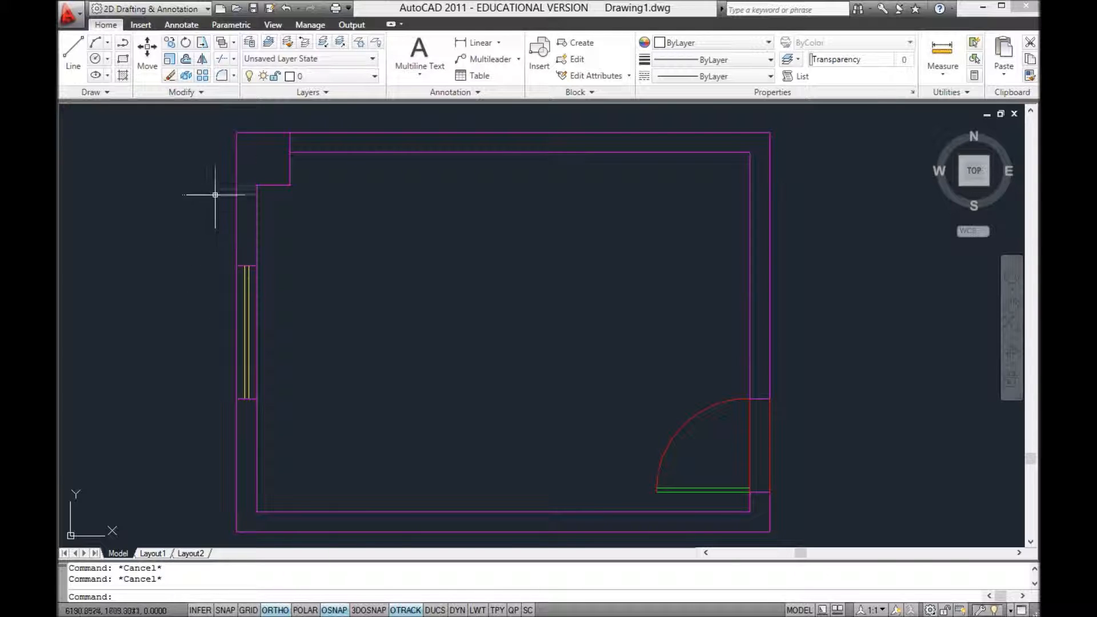
pyautogui.click(222, 58)
pyautogui.press('Return')
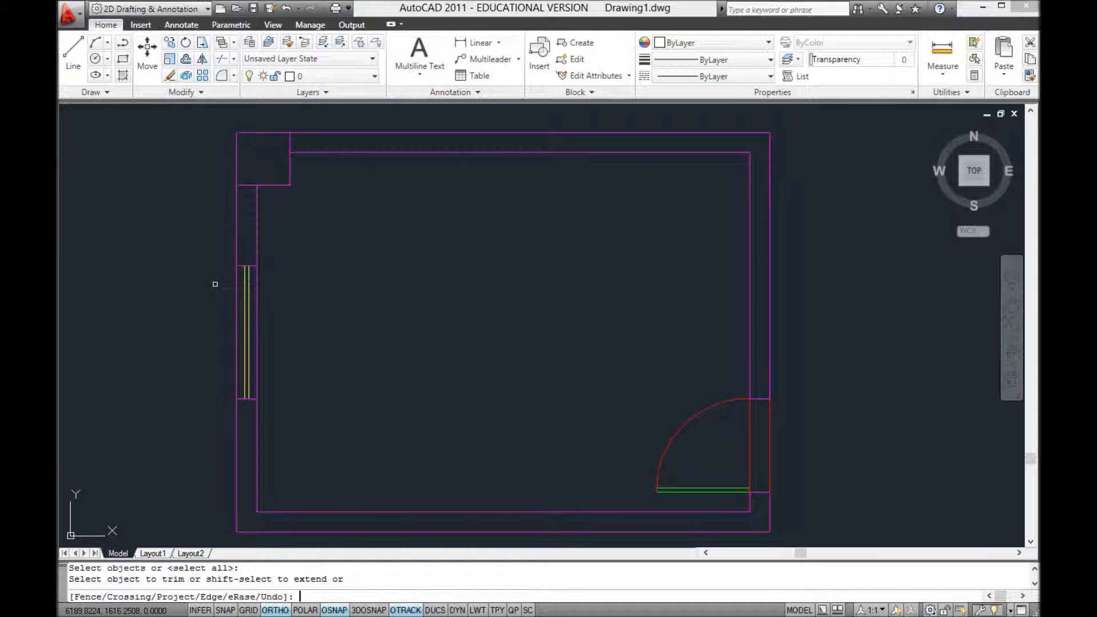
pyautogui.click(236, 308)
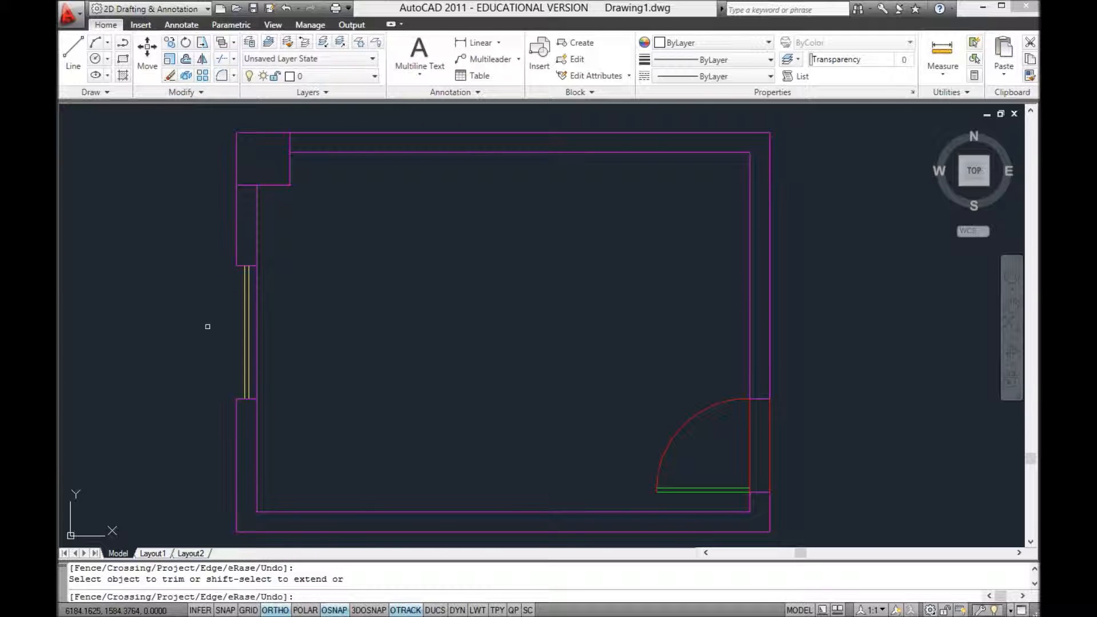
pyautogui.press('Escape')
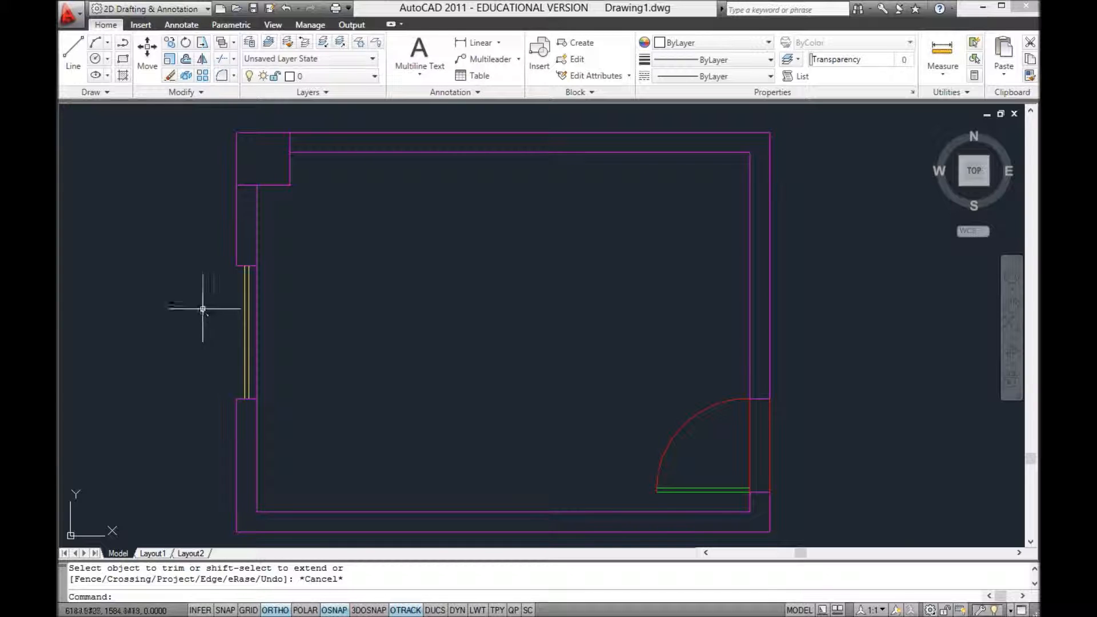
# Step: Draw a separate line closing the outer side of the window opening between the two wall corners
pyautogui.click(73, 57)
pyautogui.click(236, 265)
pyautogui.click(236, 398)
pyautogui.press('Return')
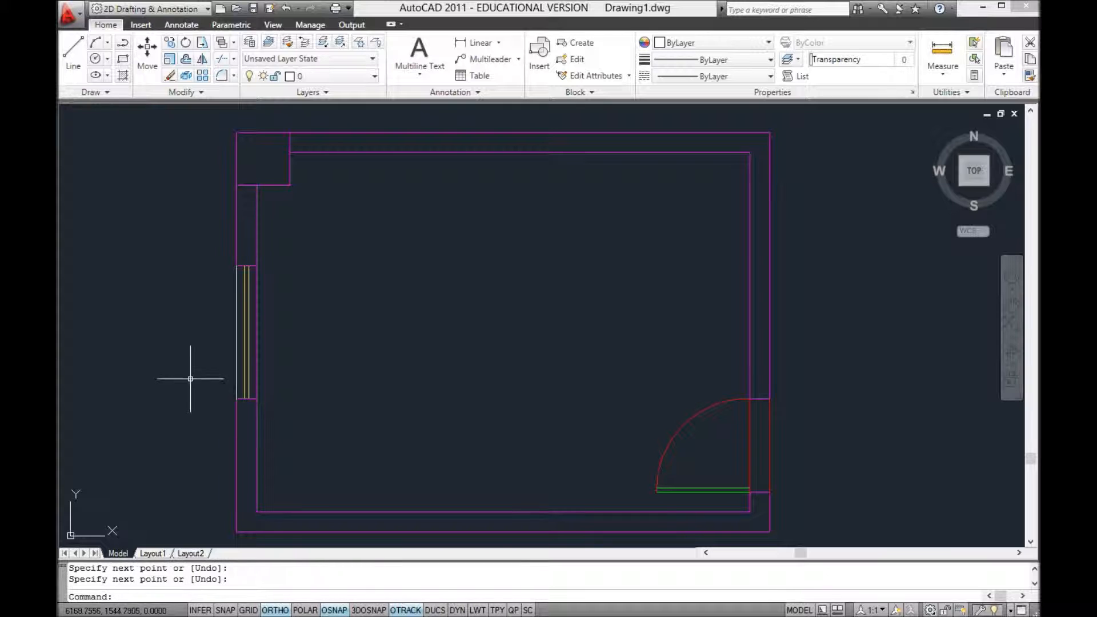
# Step: Move the line closing the outer side of the window opening onto the Janelas layer
pyautogui.click(236, 354)
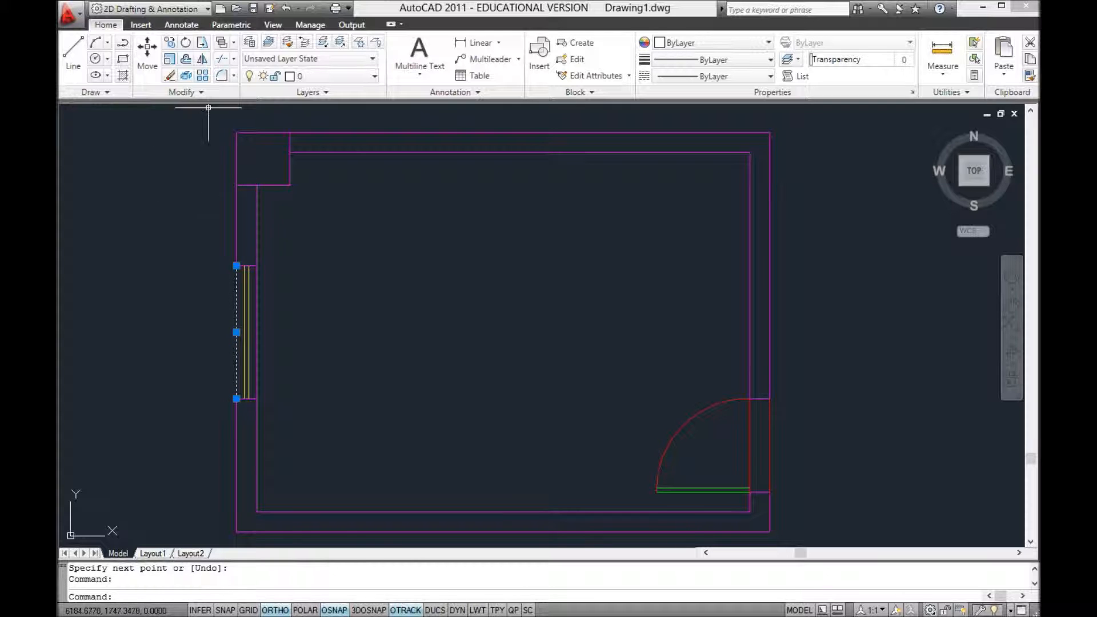
pyautogui.click(366, 81)
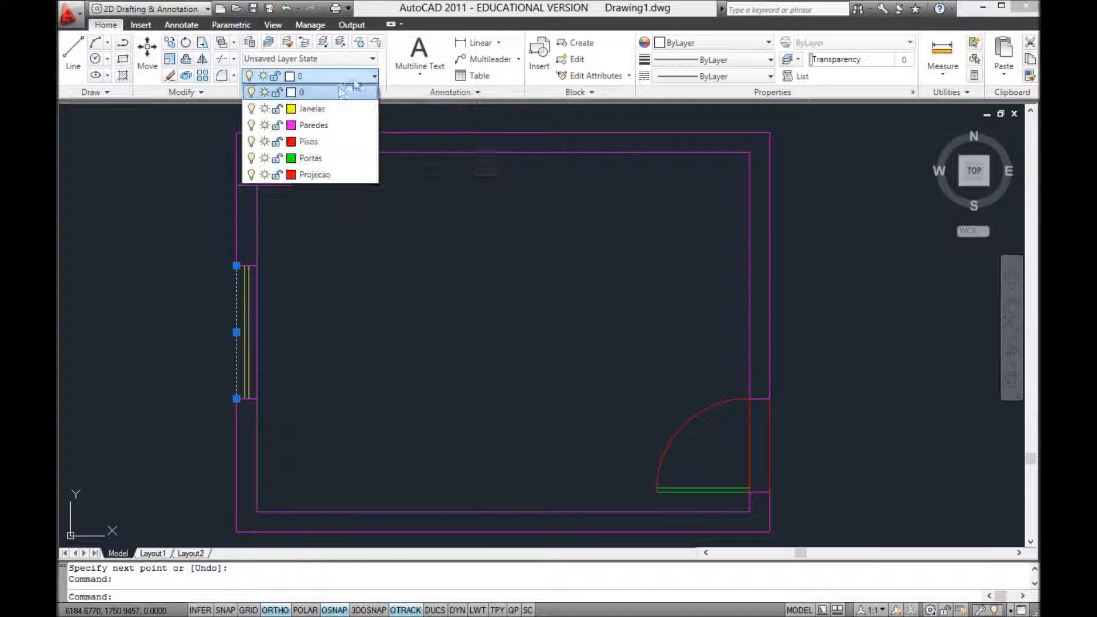
pyautogui.click(314, 109)
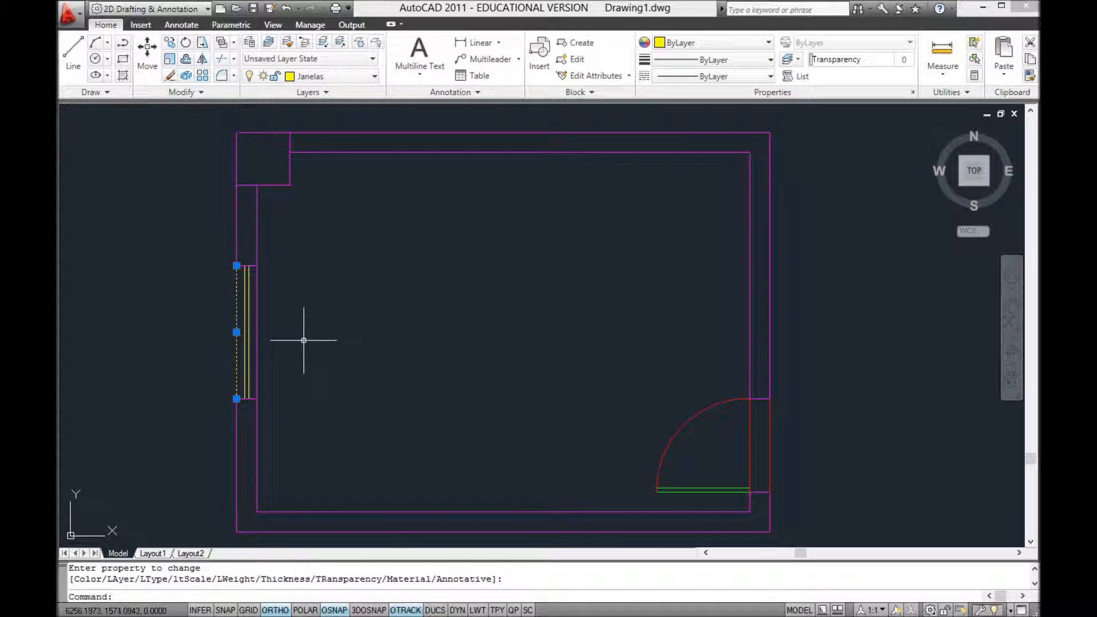
pyautogui.press('Escape')
pyautogui.press('Escape')
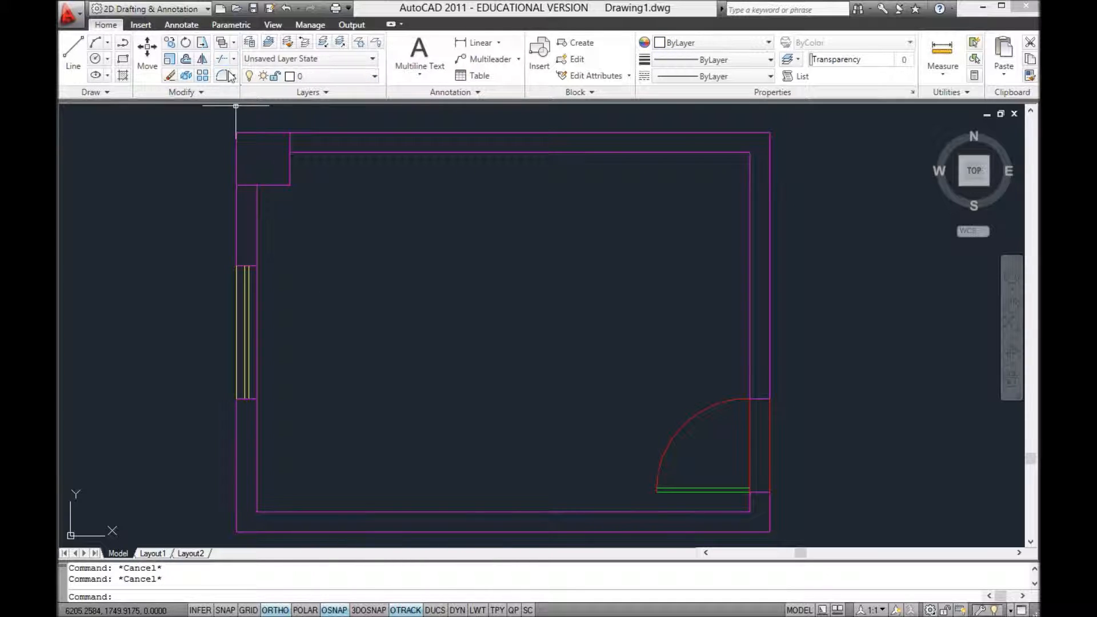
# Step: Break the inner wall line between the two corners of the window opening, removing the part that crosses it
pyautogui.click(206, 92)
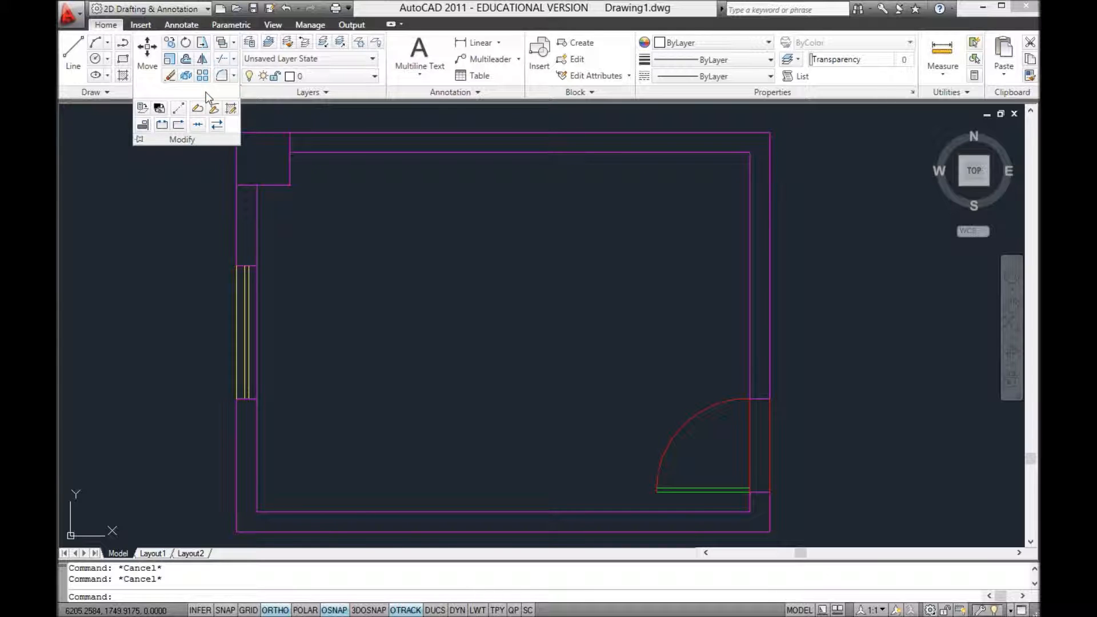
pyautogui.click(162, 125)
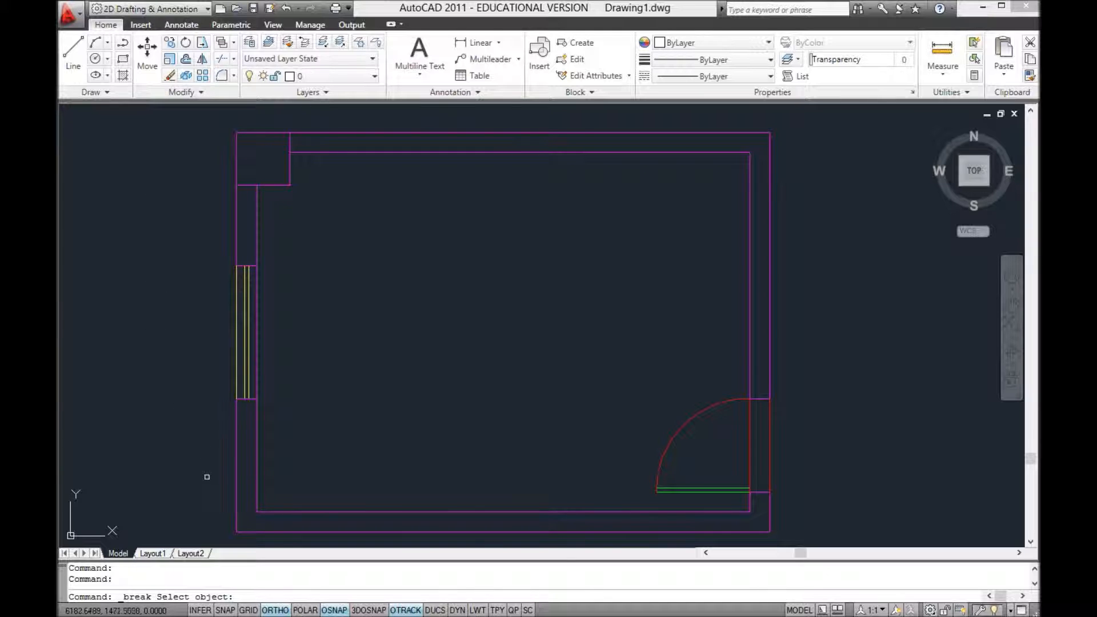
pyautogui.click(258, 444)
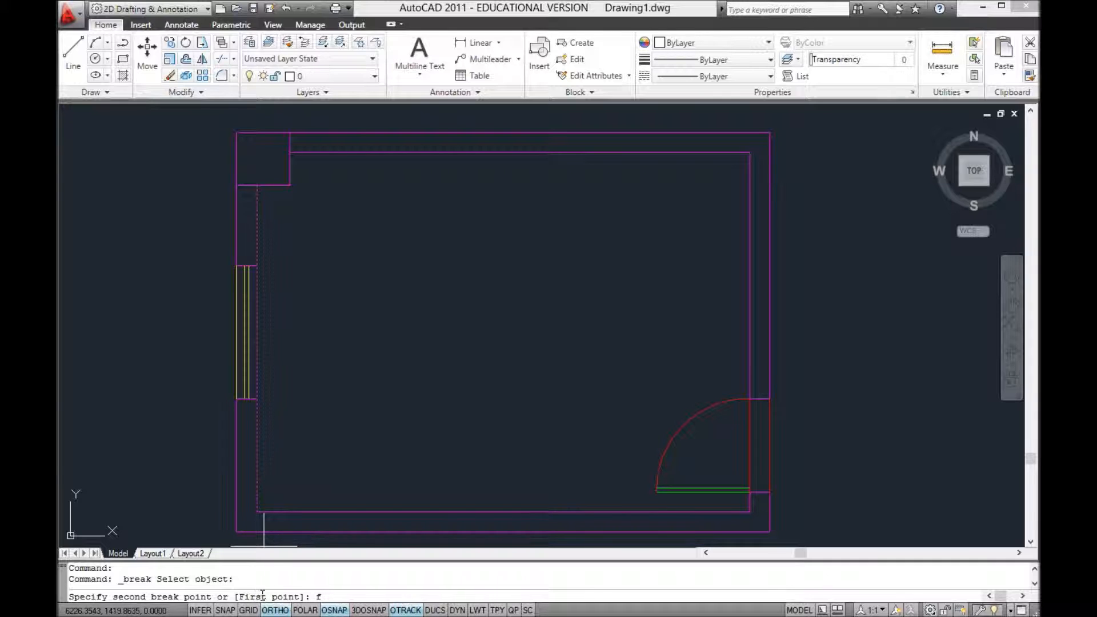
pyautogui.write('f')
pyautogui.press('Return')
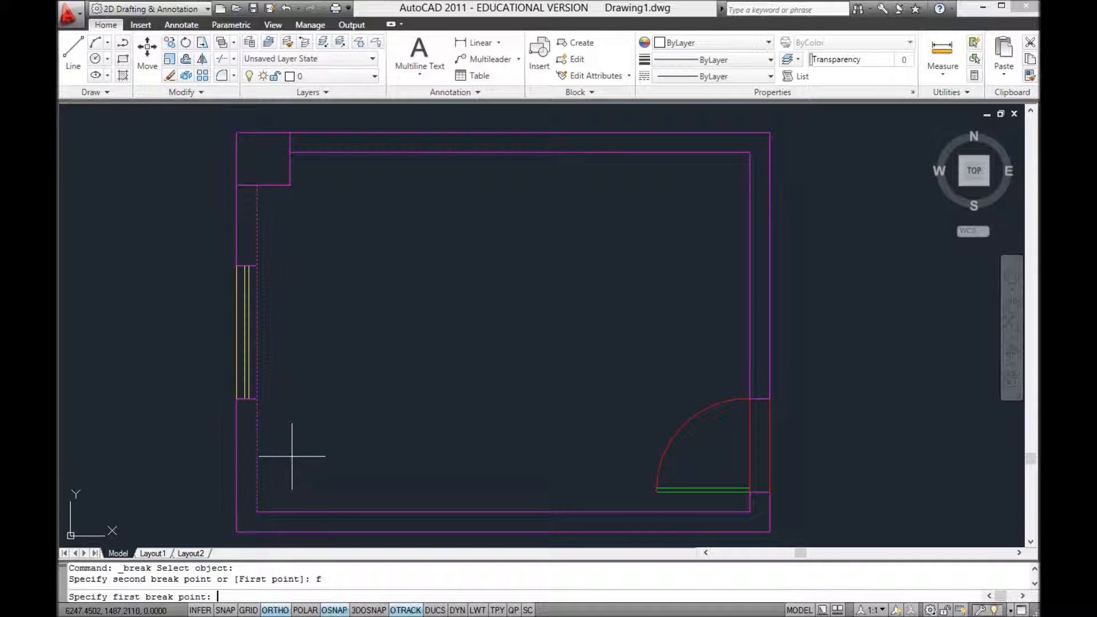
pyautogui.click(257, 404)
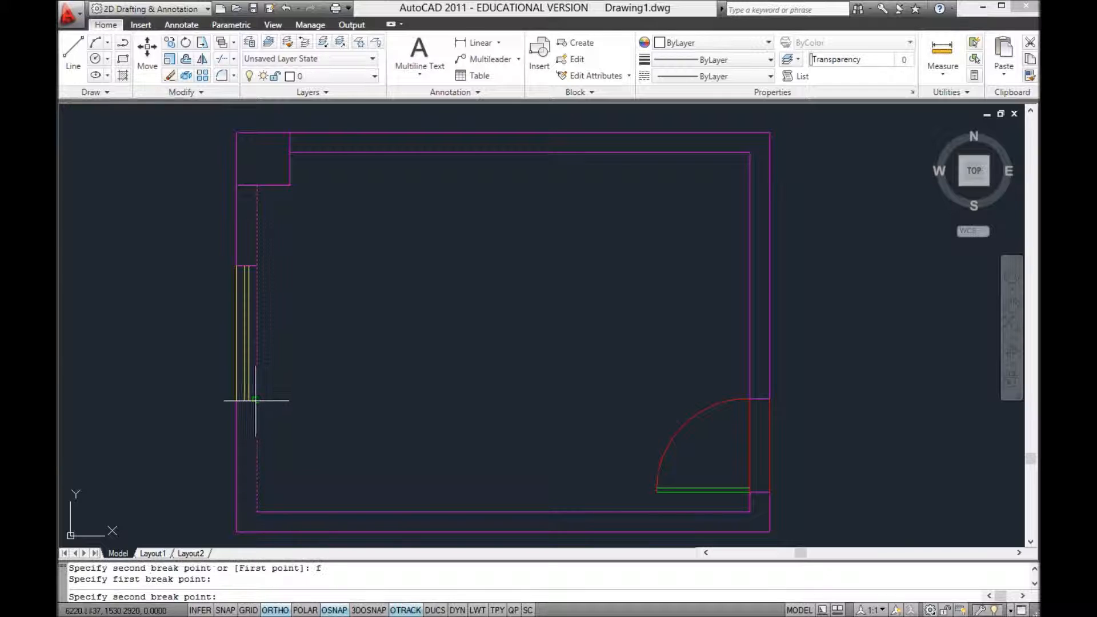
pyautogui.click(257, 266)
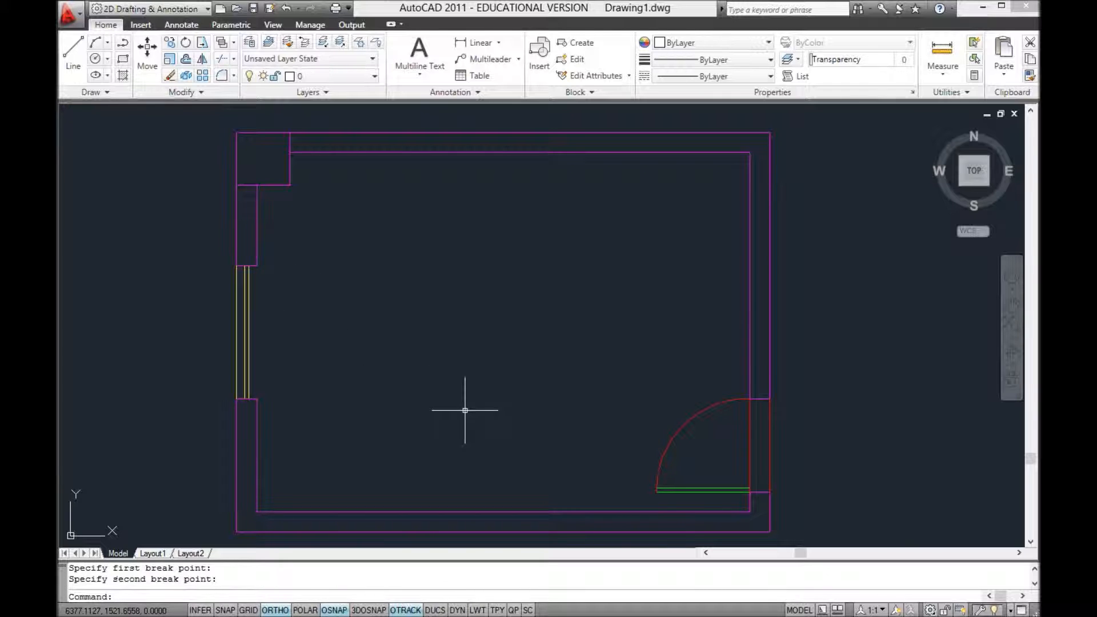
pyautogui.press('Escape')
# Step: Draw a separate line closing the inner side of the window opening between the two wall corners
pyautogui.click(73, 54)
pyautogui.click(257, 265)
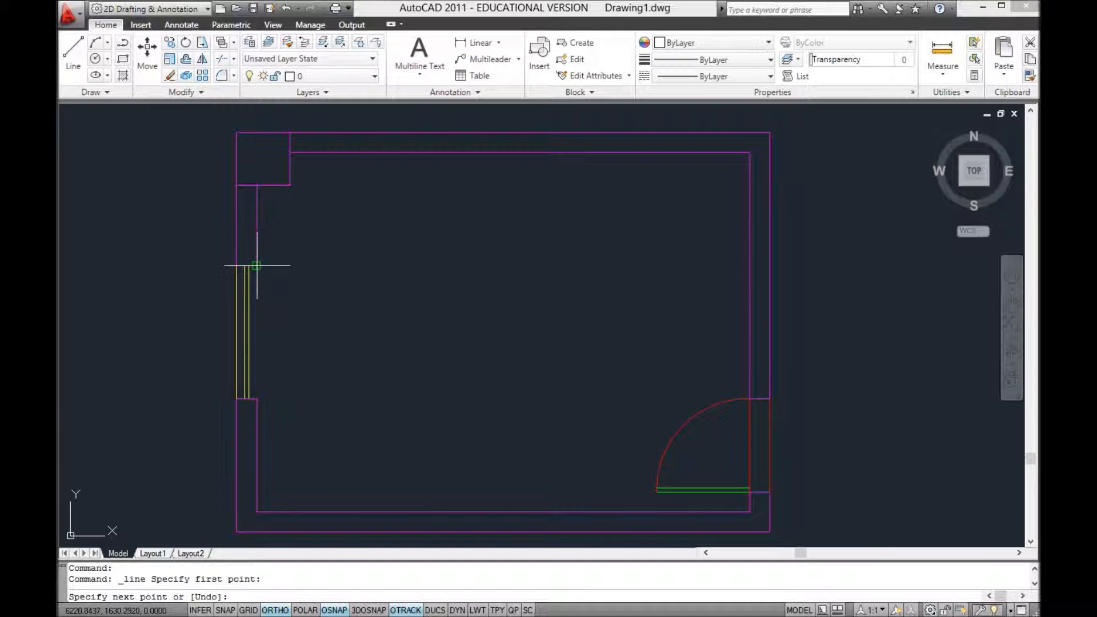
pyautogui.click(257, 398)
pyautogui.press('Escape')
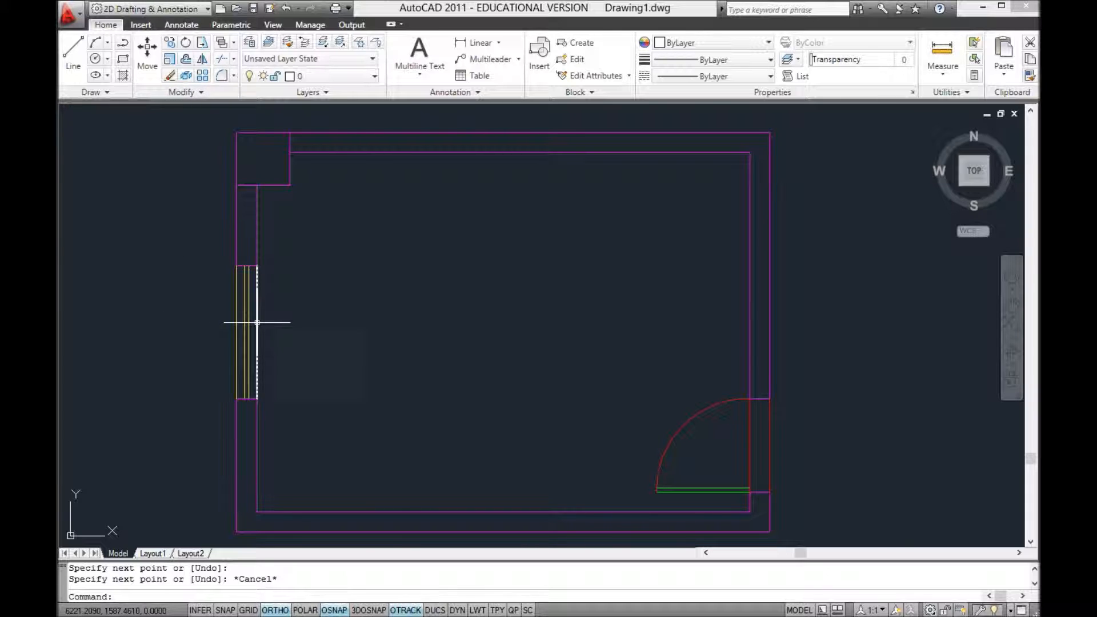
# Step: Match the properties of the outer window line onto the new inner window line
pyautogui.moveTo(257, 322)
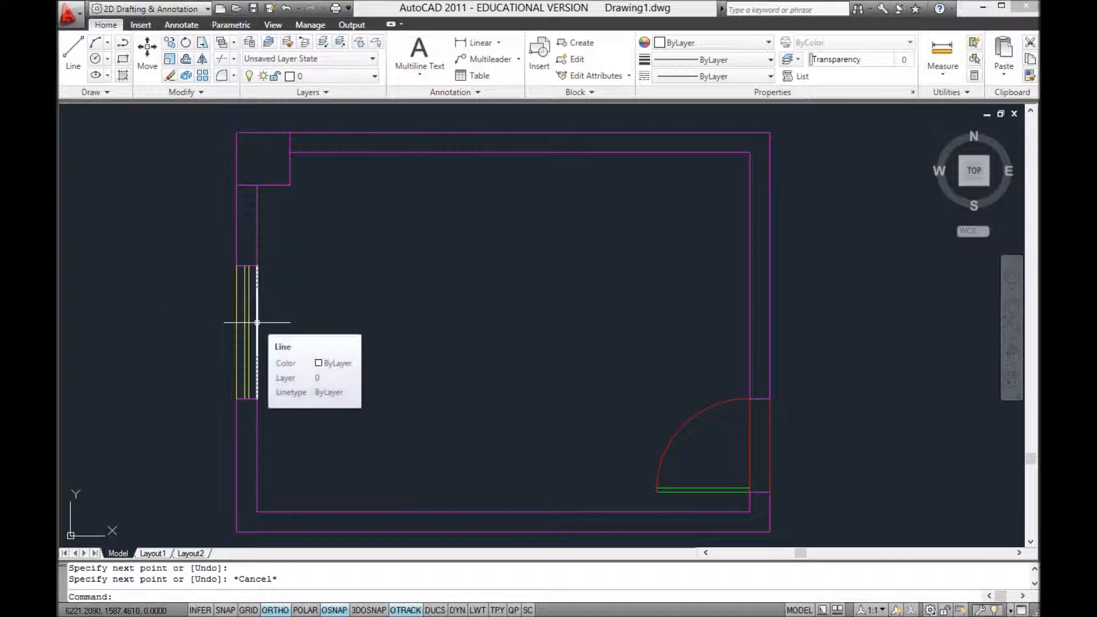
pyautogui.click(1030, 76)
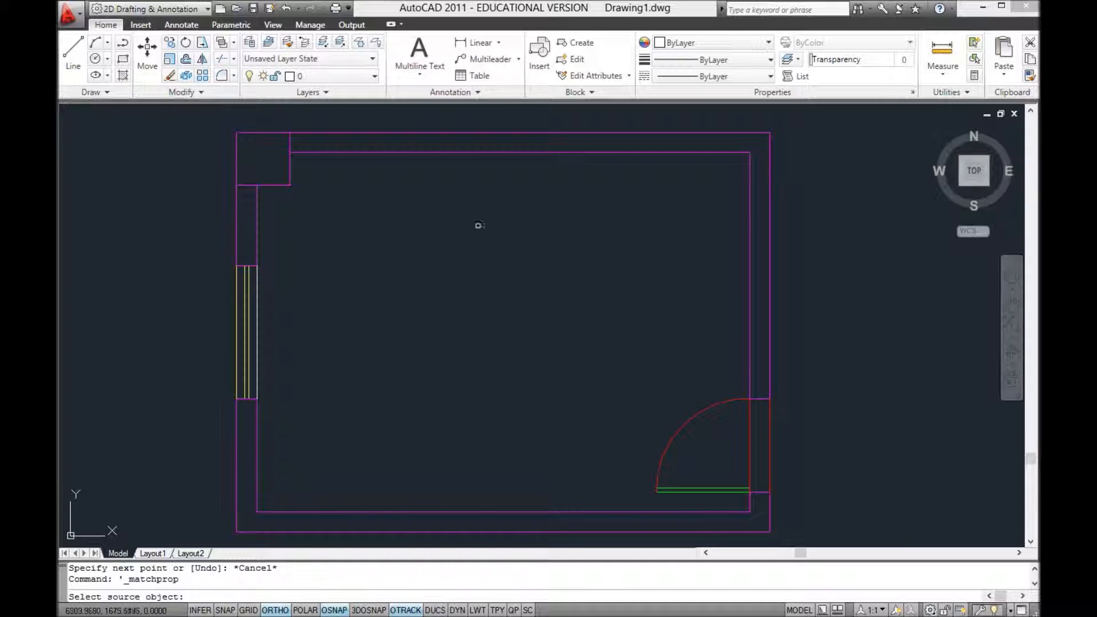
pyautogui.click(236, 306)
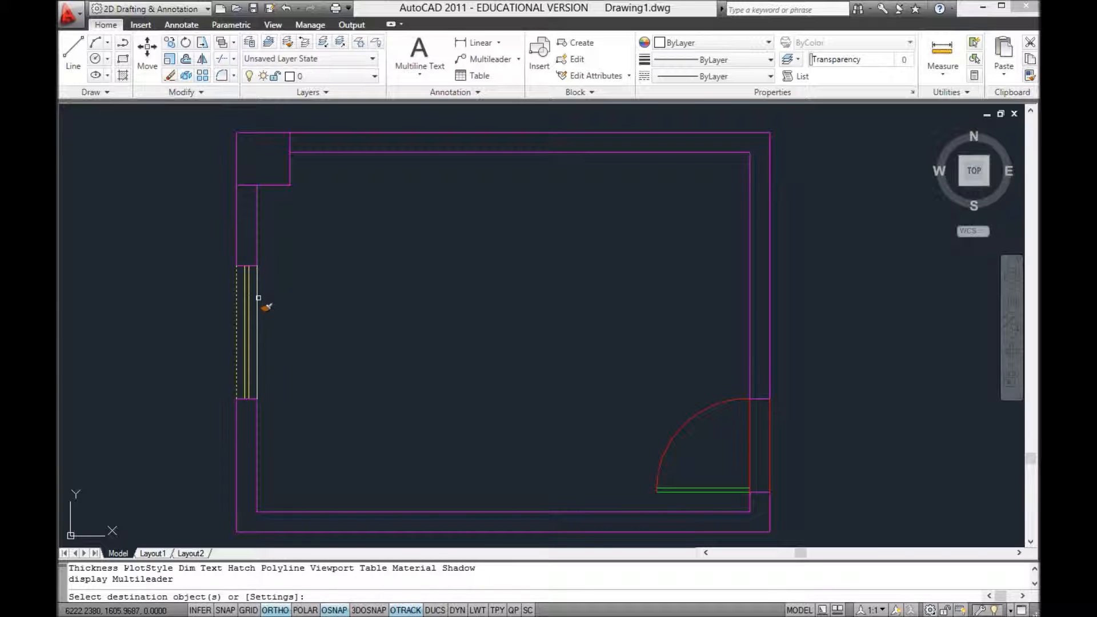
pyautogui.click(258, 297)
pyautogui.press('Escape')
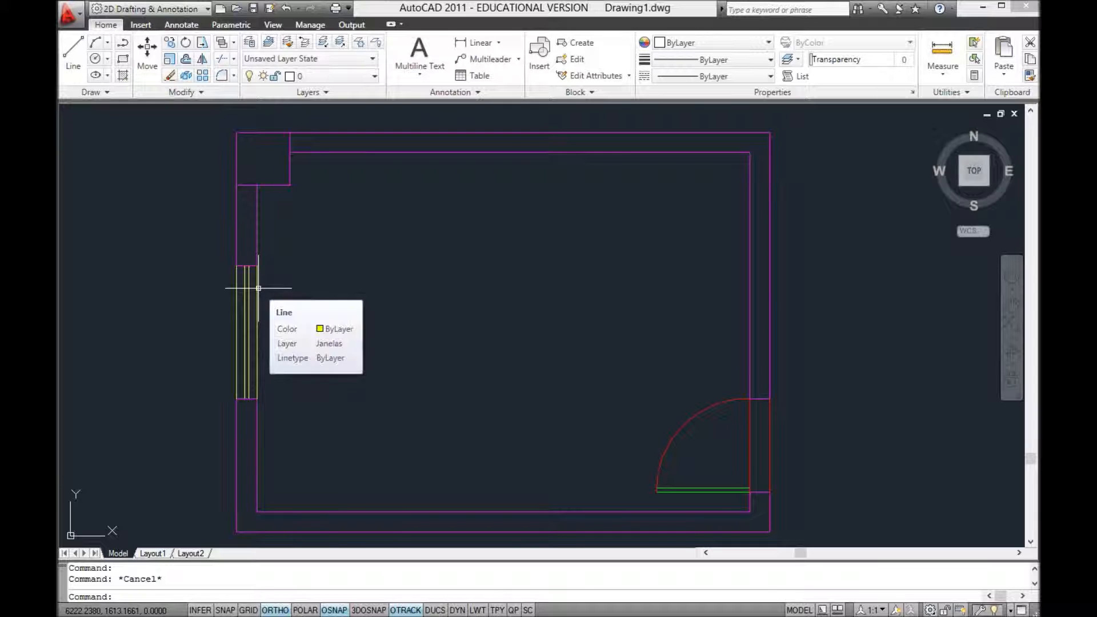
# Step: Match the properties of the inner window line onto the square column at the room's upper-left corner
pyautogui.click(1030, 75)
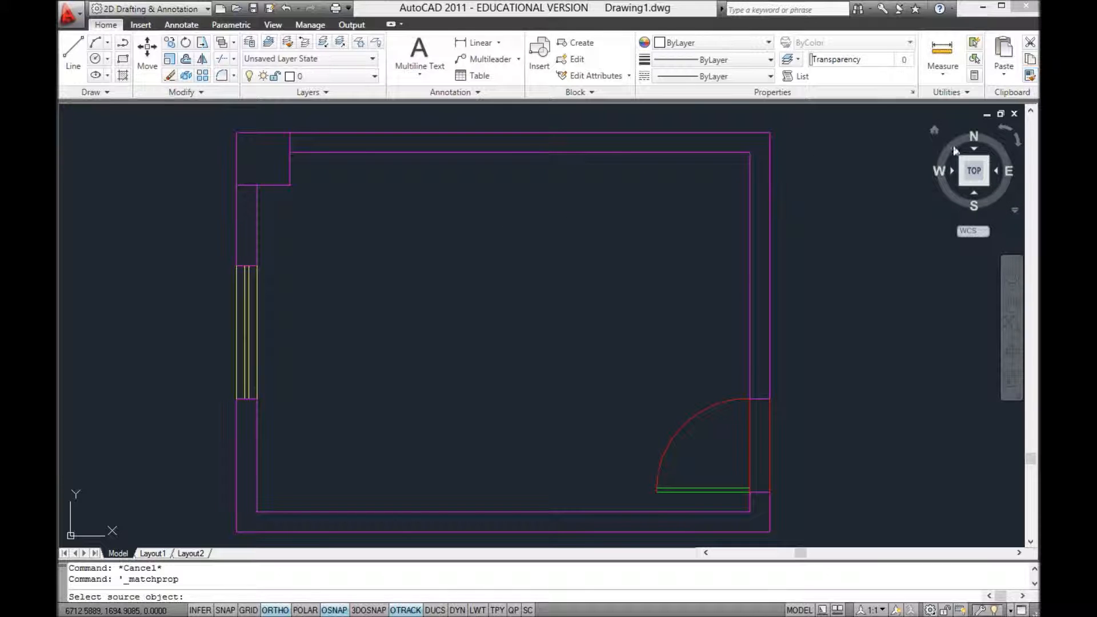
pyautogui.click(256, 302)
pyautogui.click(288, 196)
pyautogui.click(269, 185)
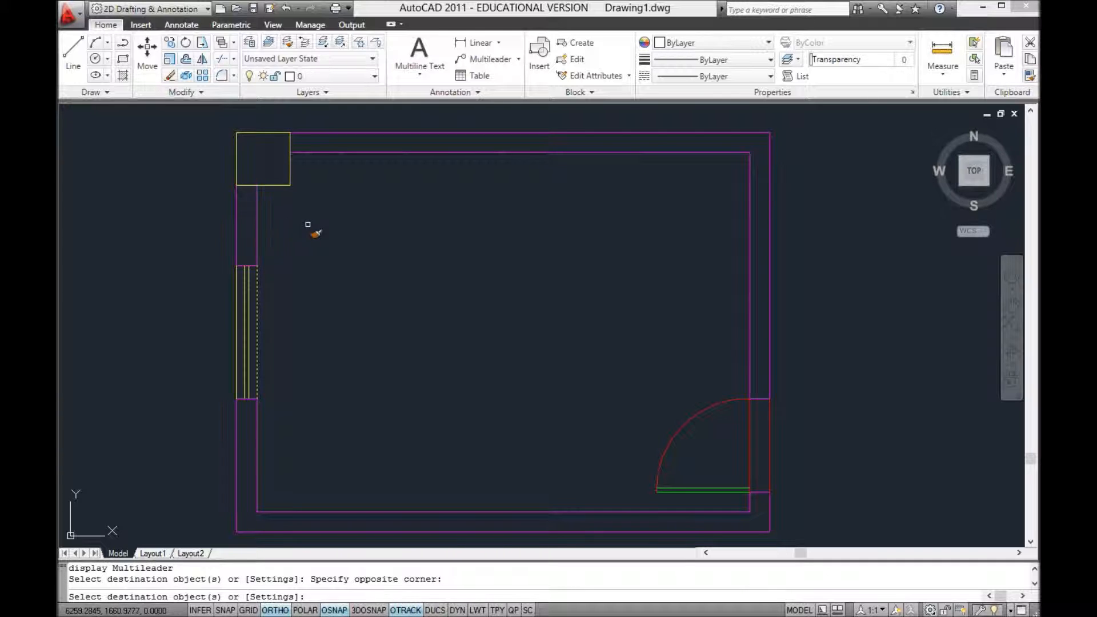
pyautogui.press('Escape')
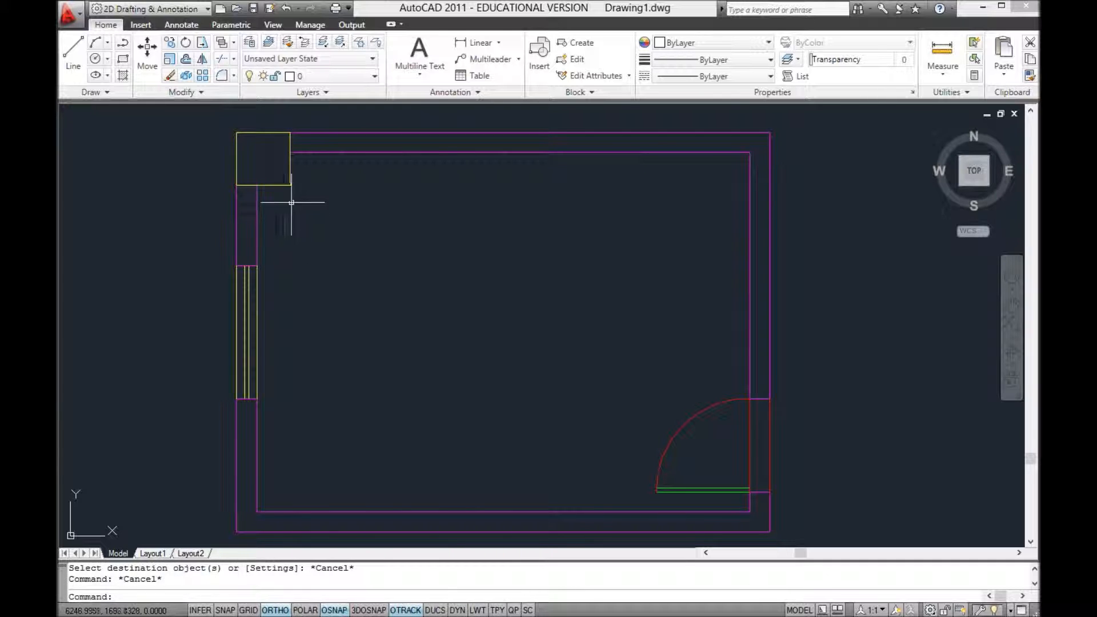
# Step: Return the square corner column to the Paredes layer
pyautogui.click(292, 178)
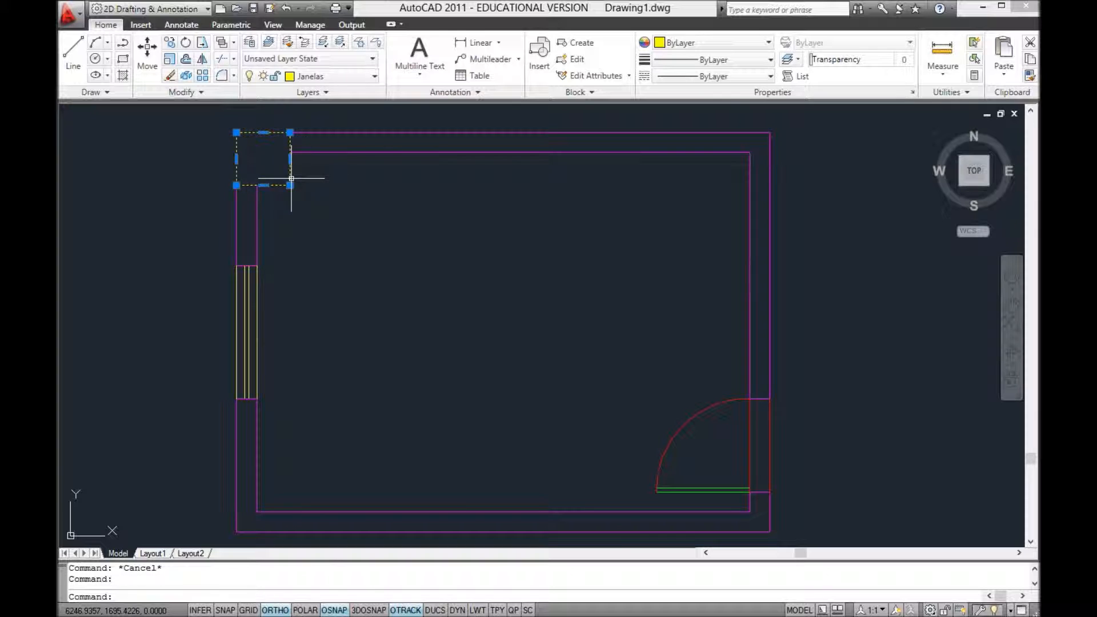
pyautogui.click(355, 76)
pyautogui.click(316, 124)
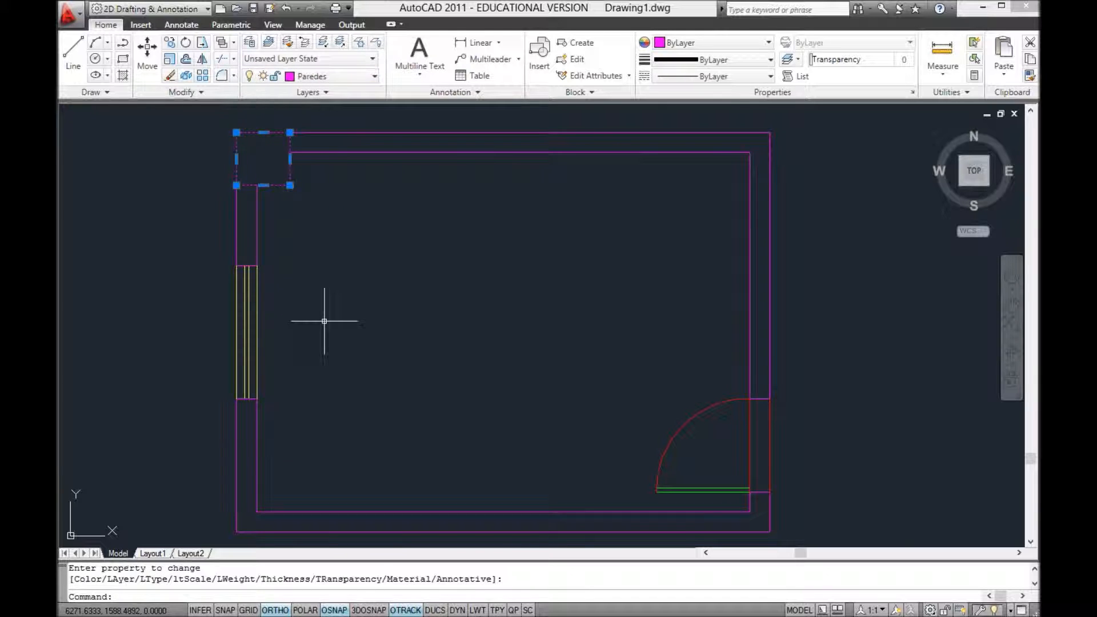
pyautogui.press('Escape')
pyautogui.press('Escape')
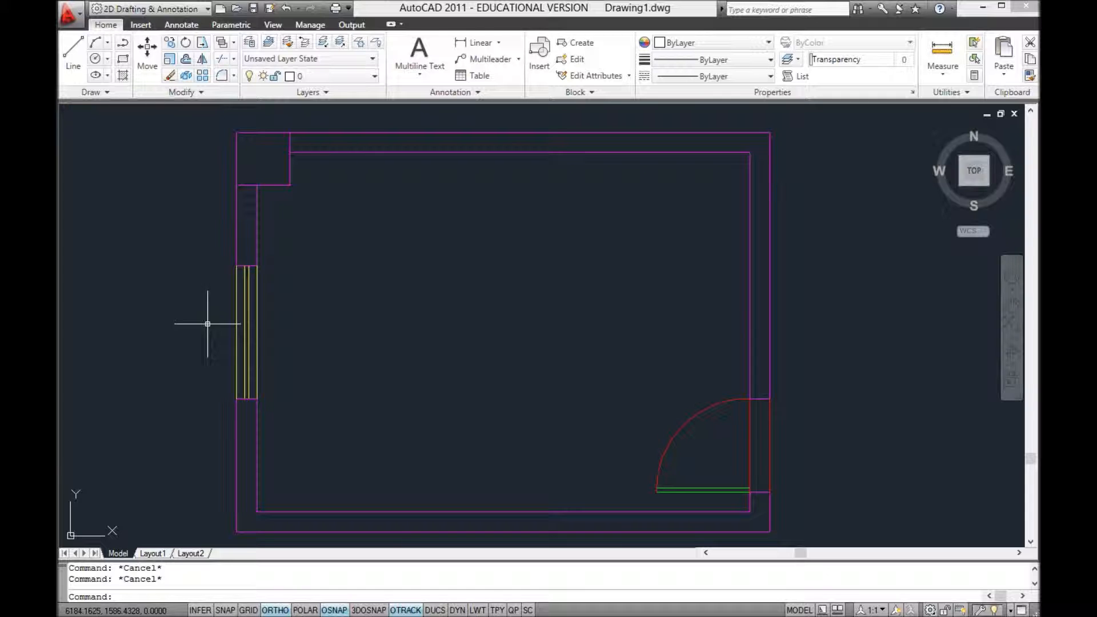
# Step: Override the two middle window lines with the color Green and a 0.30 mm lineweight, keeping them on the Janelas layer
pyautogui.scroll(2, 226, 332)
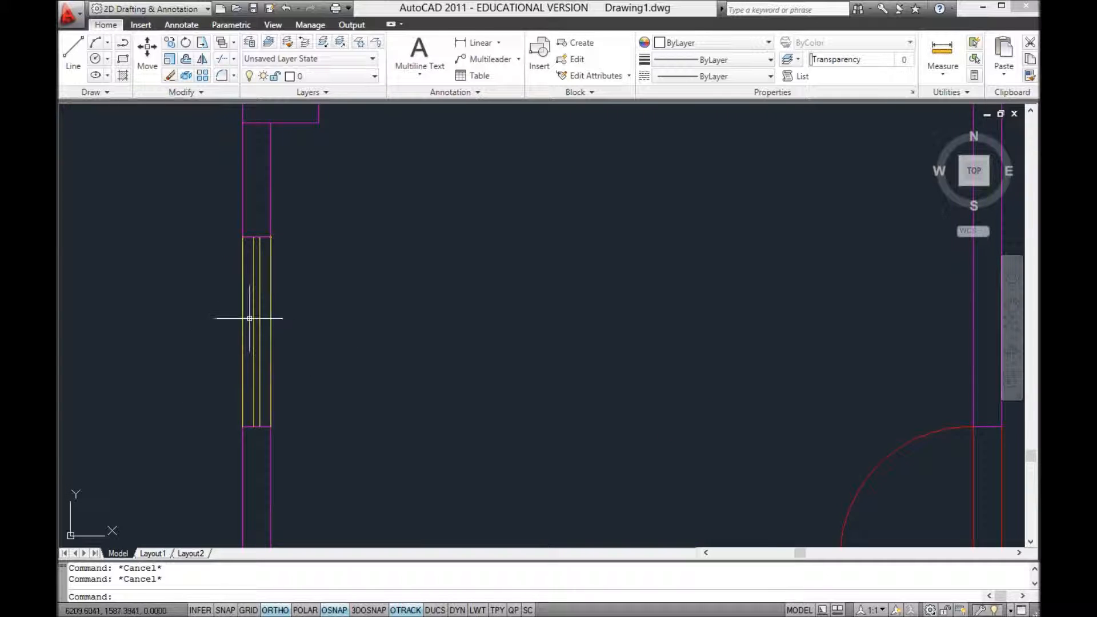
pyautogui.click(257, 283)
pyautogui.click(255, 283)
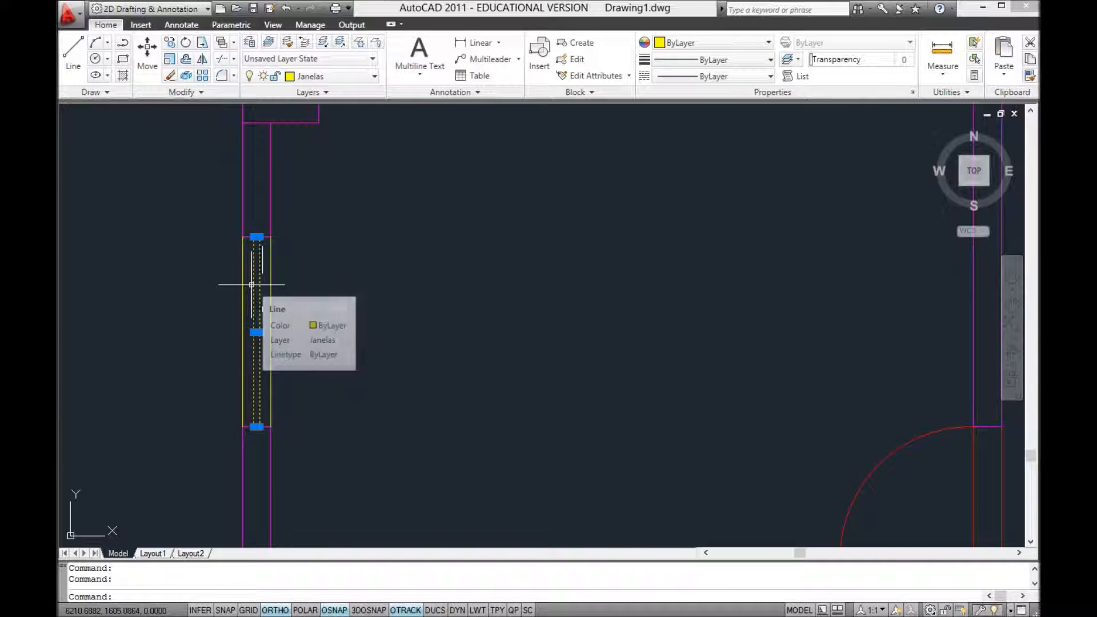
pyautogui.click(373, 76)
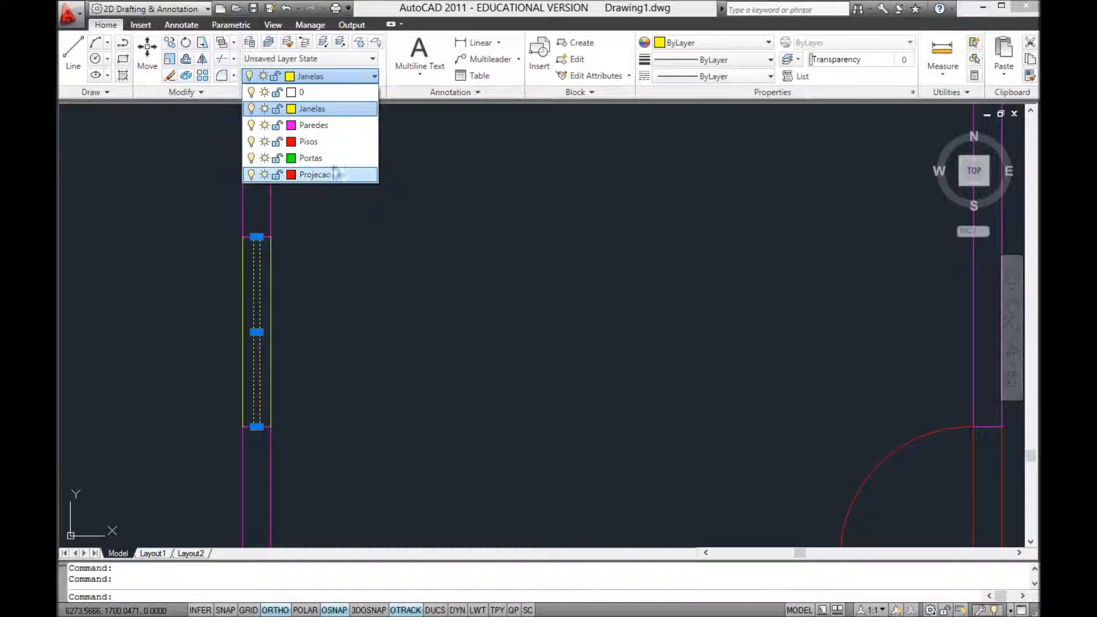
pyautogui.click(314, 109)
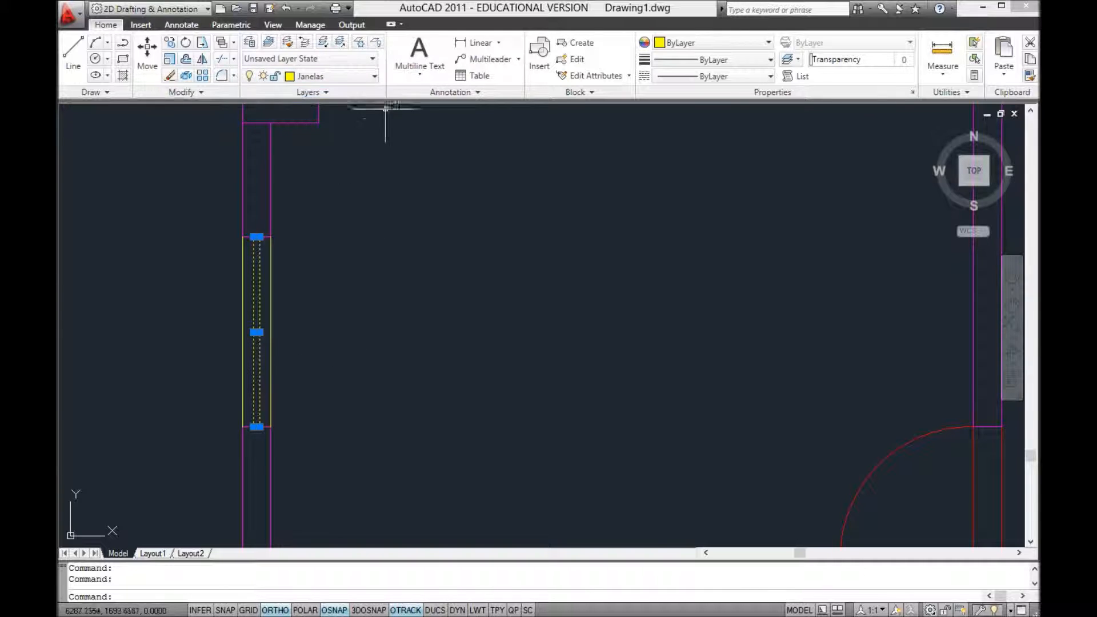
pyautogui.click(688, 45)
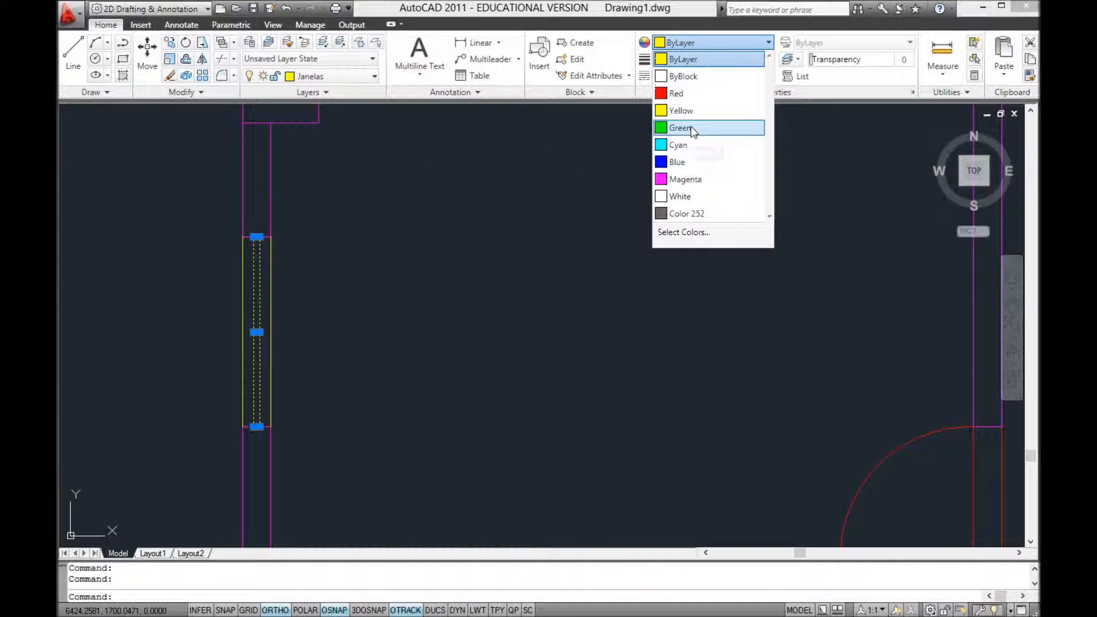
pyautogui.click(690, 127)
pyautogui.click(705, 61)
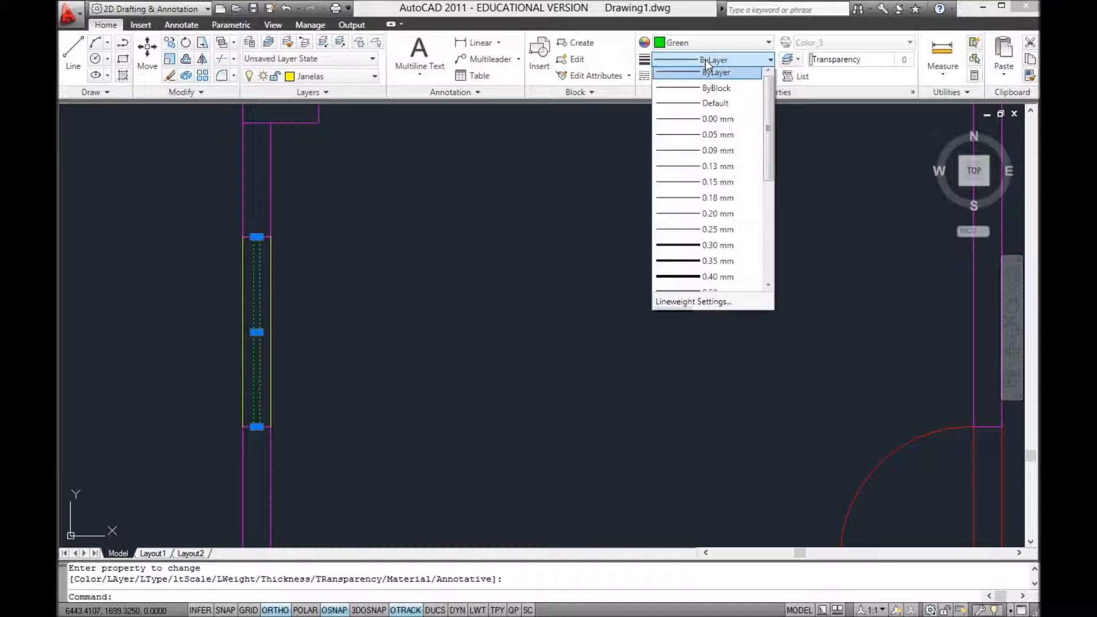
pyautogui.click(711, 250)
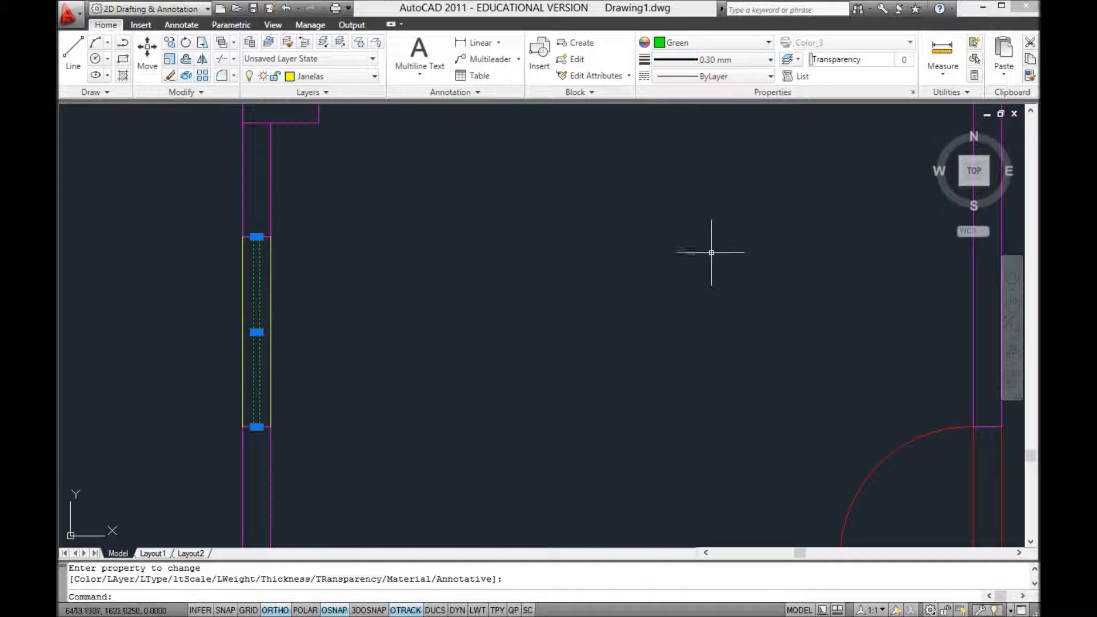
pyautogui.press('Escape')
pyautogui.press('Escape')
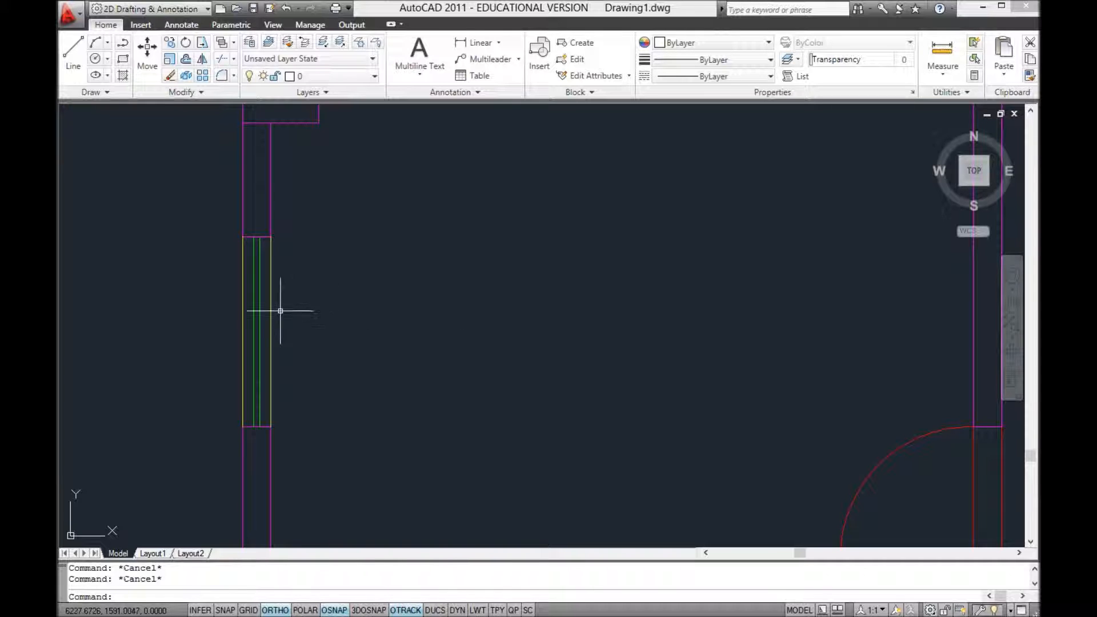
# Step: Examine the layer, color and lineweight of a middle window line and of the outer wall line above the window
pyautogui.click(260, 298)
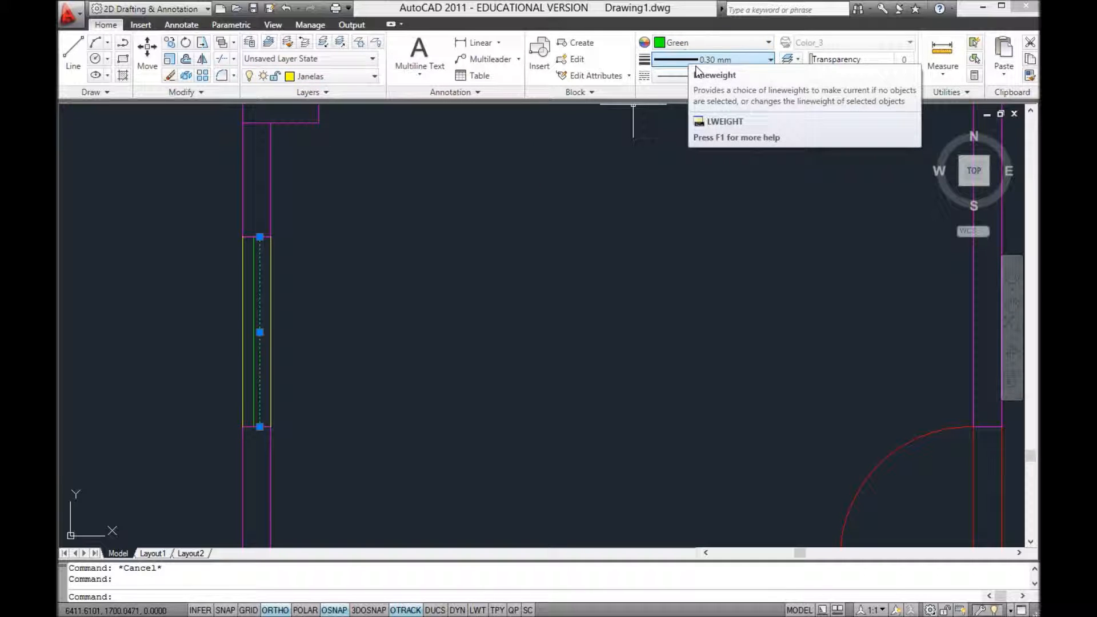
pyautogui.press('Escape')
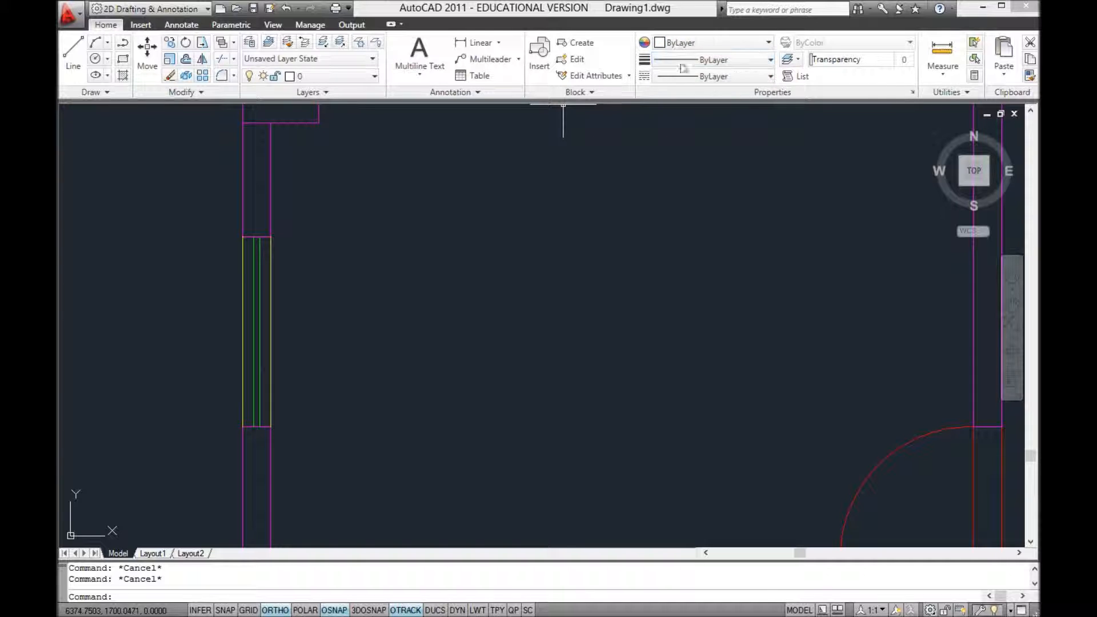
pyautogui.click(262, 273)
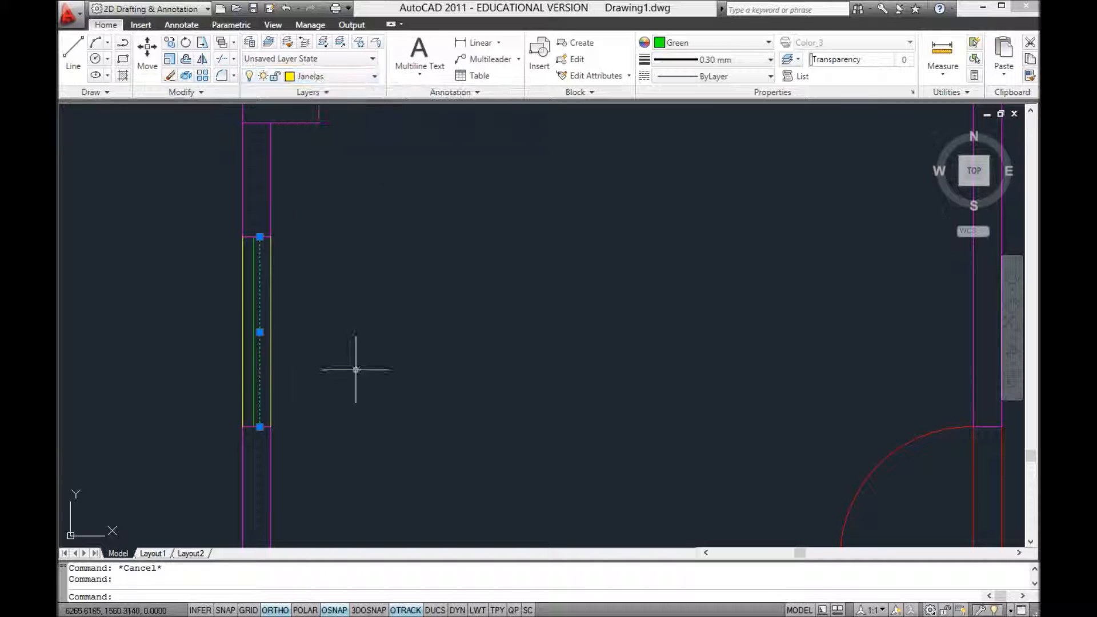
pyautogui.press('Escape')
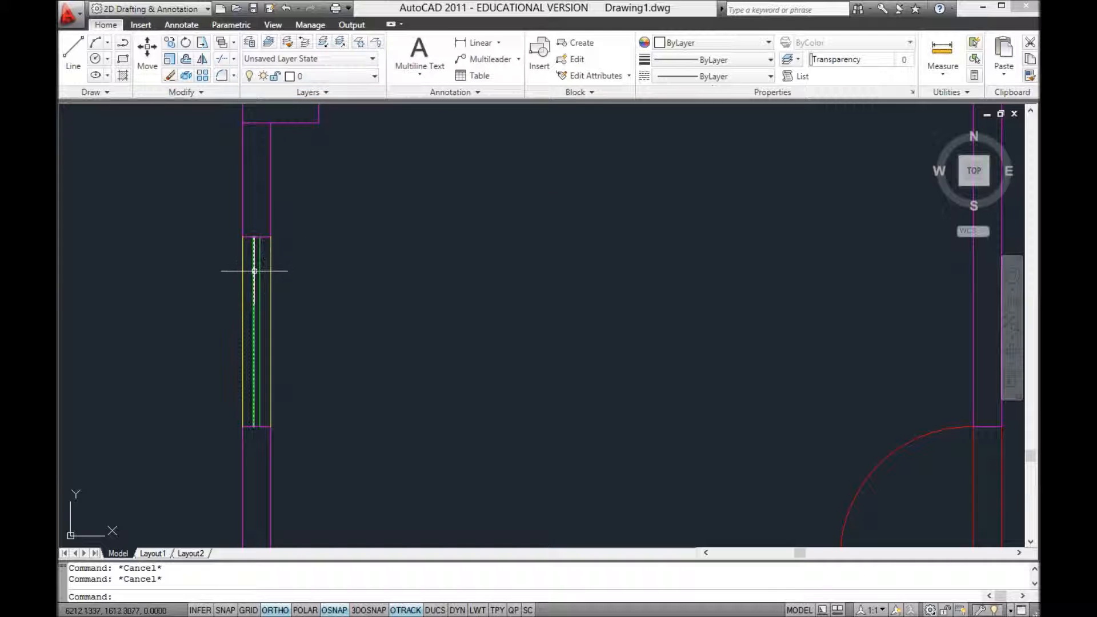
pyautogui.click(241, 186)
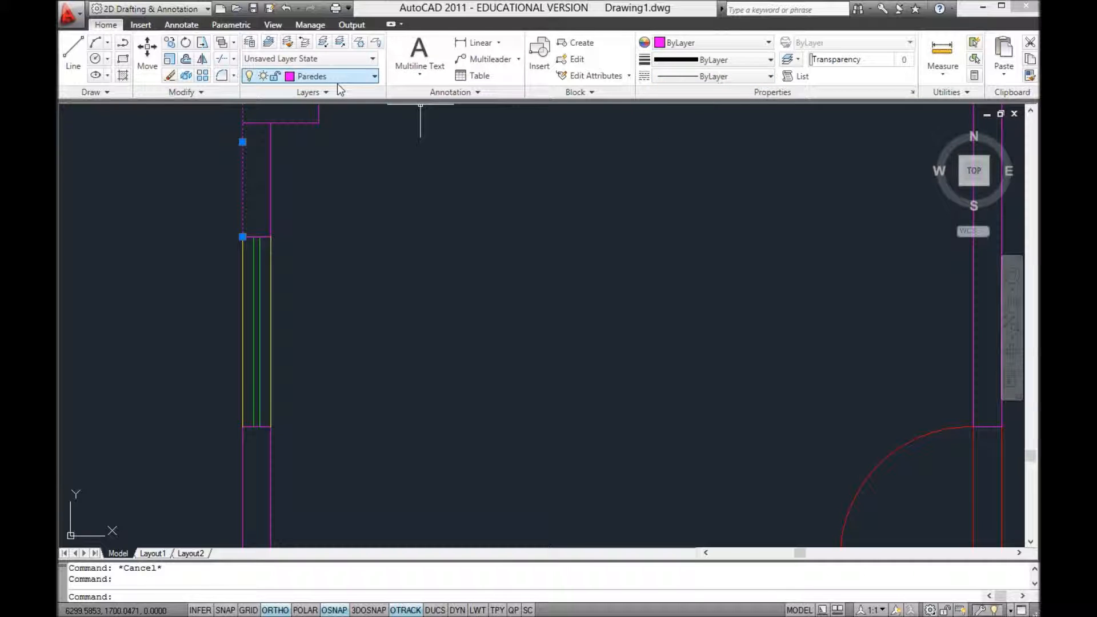
# Step: Check the color, lineweight and linetype overrides of the inner middle window line
pyautogui.press('Escape')
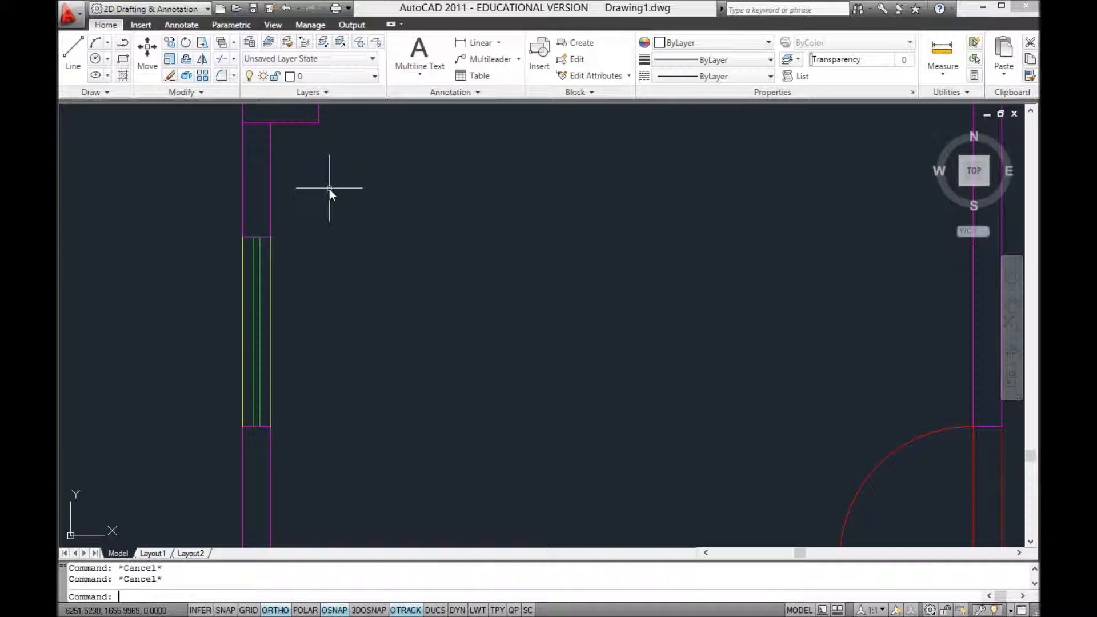
pyautogui.click(260, 279)
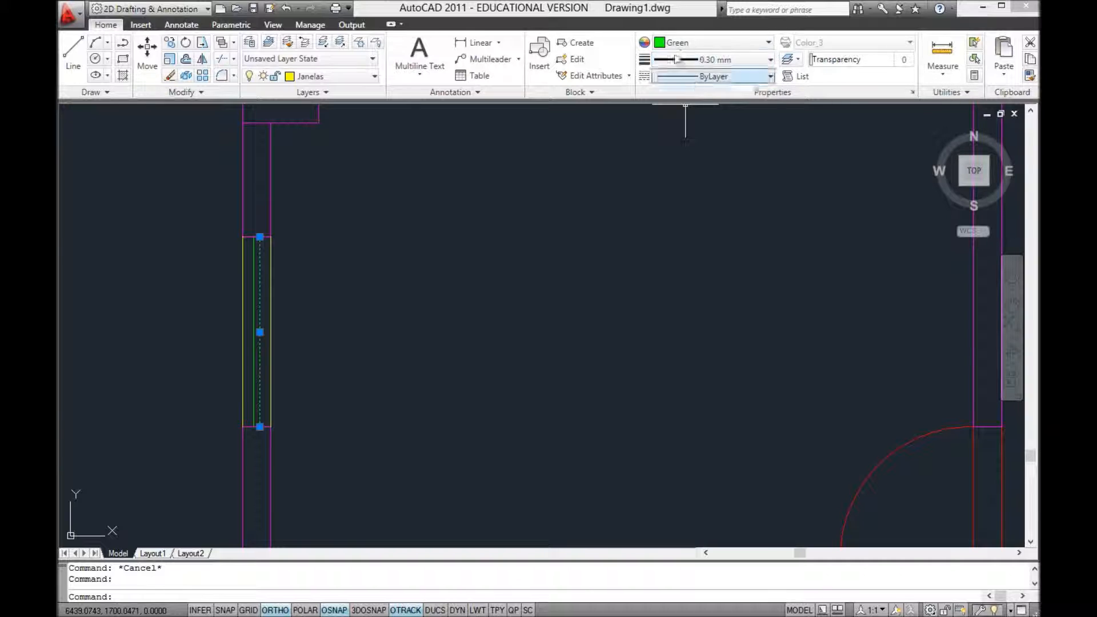
pyautogui.press('Escape')
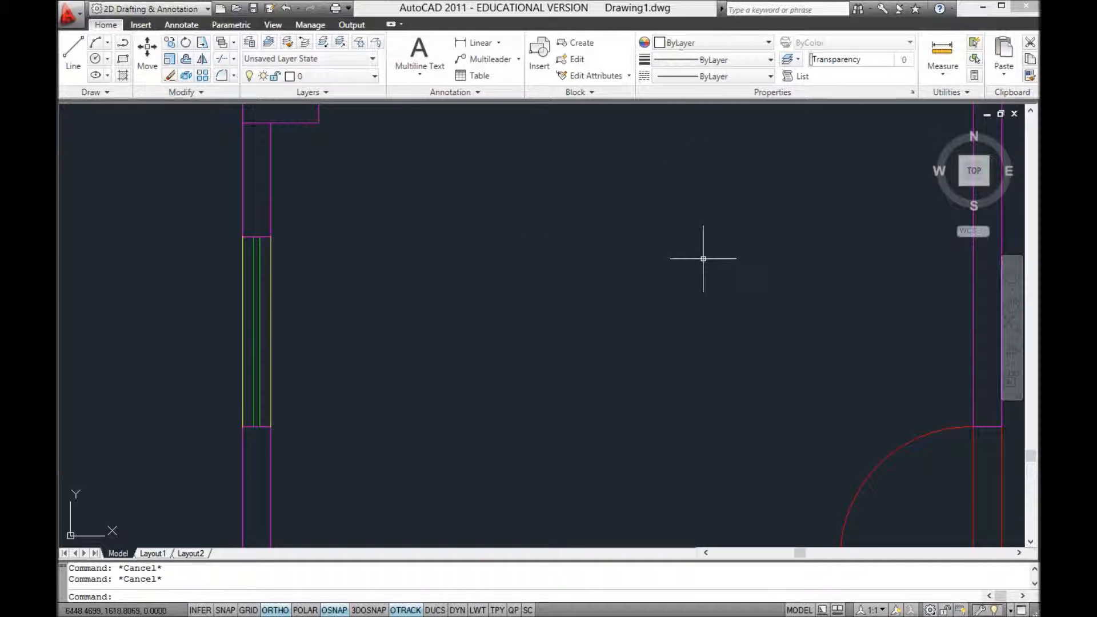
# Step: Look through the list of available lineweights with the whole floor plan in view
pyautogui.scroll(-2, 660, 330)
pyautogui.scroll(-4, 594, 320)
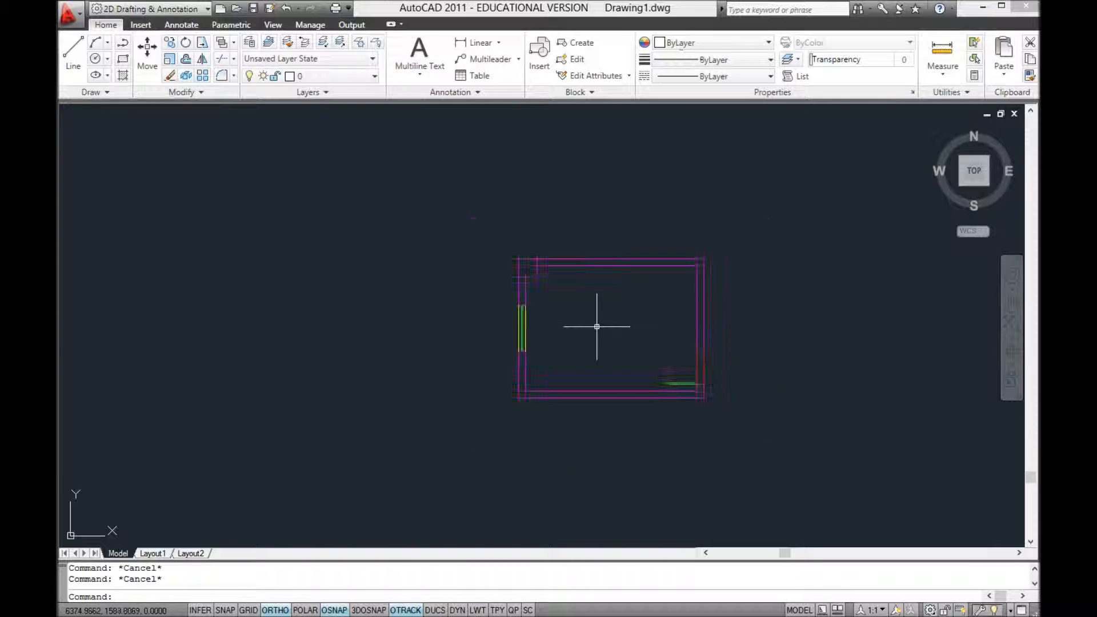
pyautogui.moveTo(593, 323); pyautogui.dragTo(391, 315, button='middle')
pyautogui.scroll(3, 417, 314)
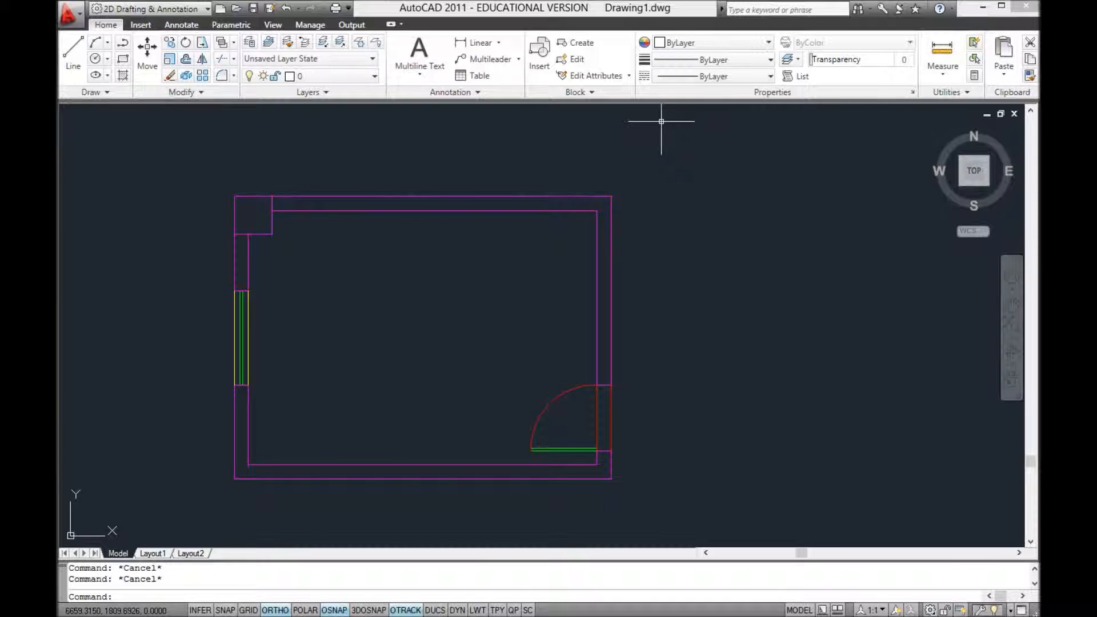
pyautogui.click(691, 60)
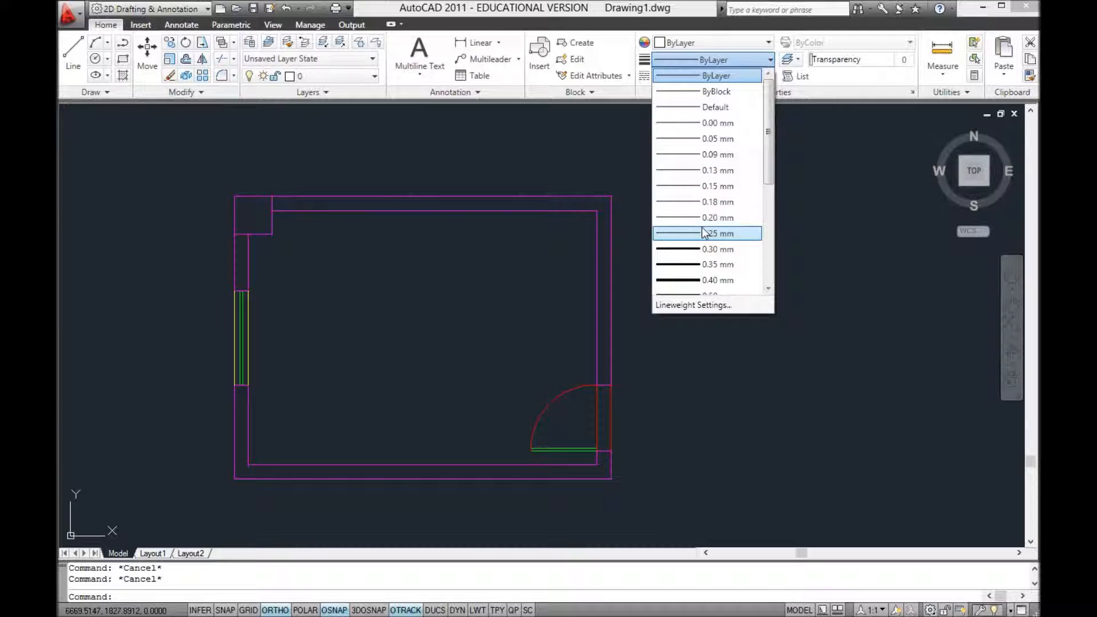
pyautogui.click(422, 293)
pyautogui.click(389, 321)
pyautogui.click(392, 343)
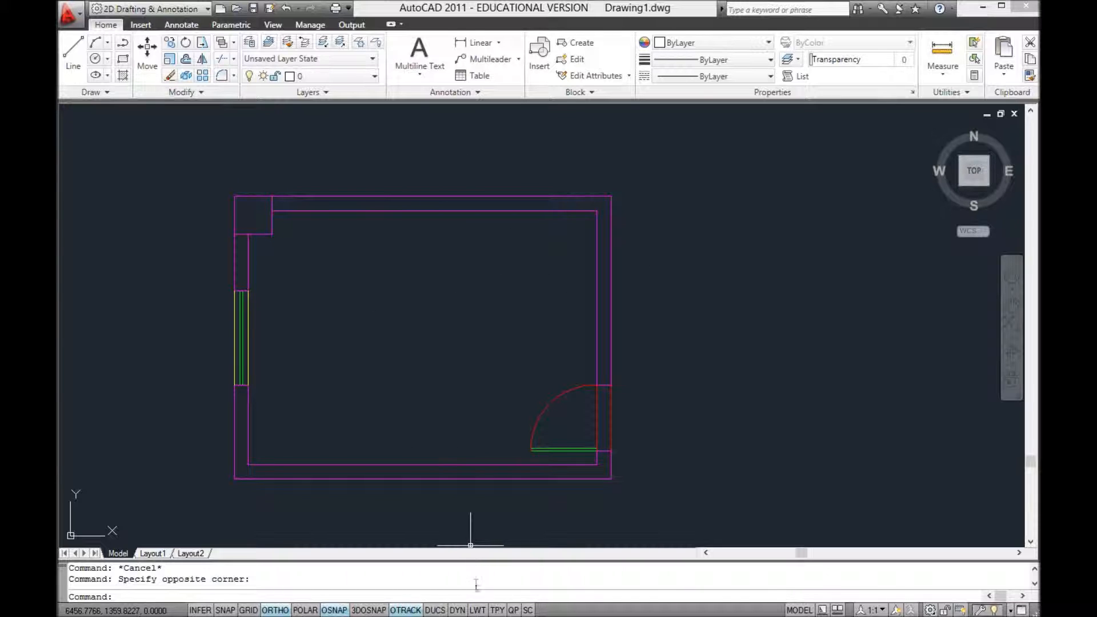
# Step: Temporarily turn on the lineweight display to compare the line thicknesses of the walls, door and window
pyautogui.click(477, 610)
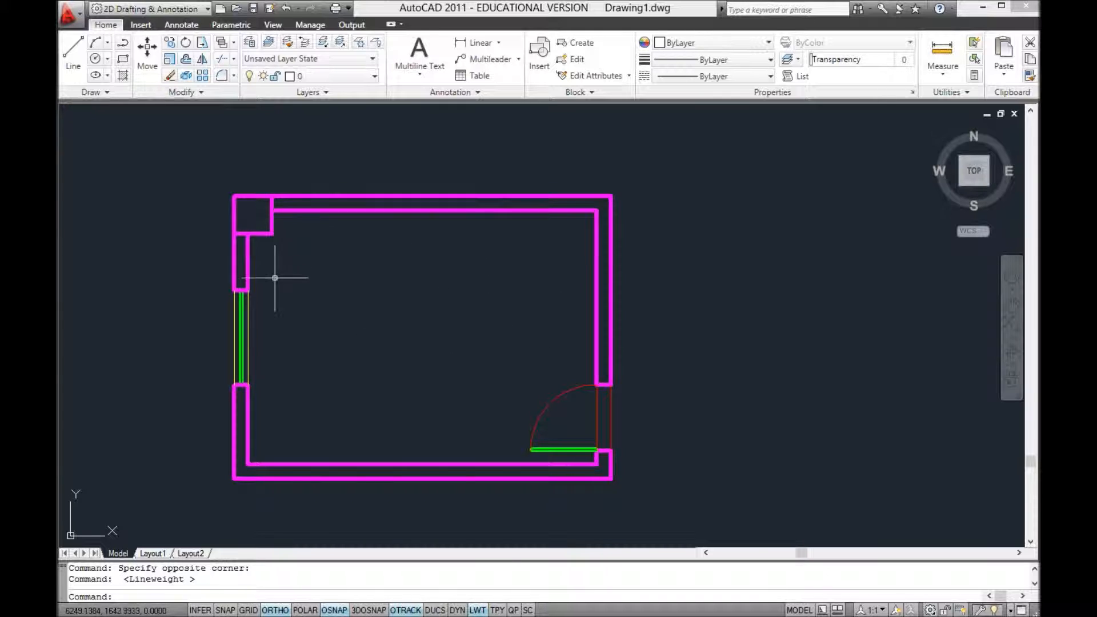
pyautogui.scroll(2, 560, 381)
pyautogui.scroll(1, 617, 385)
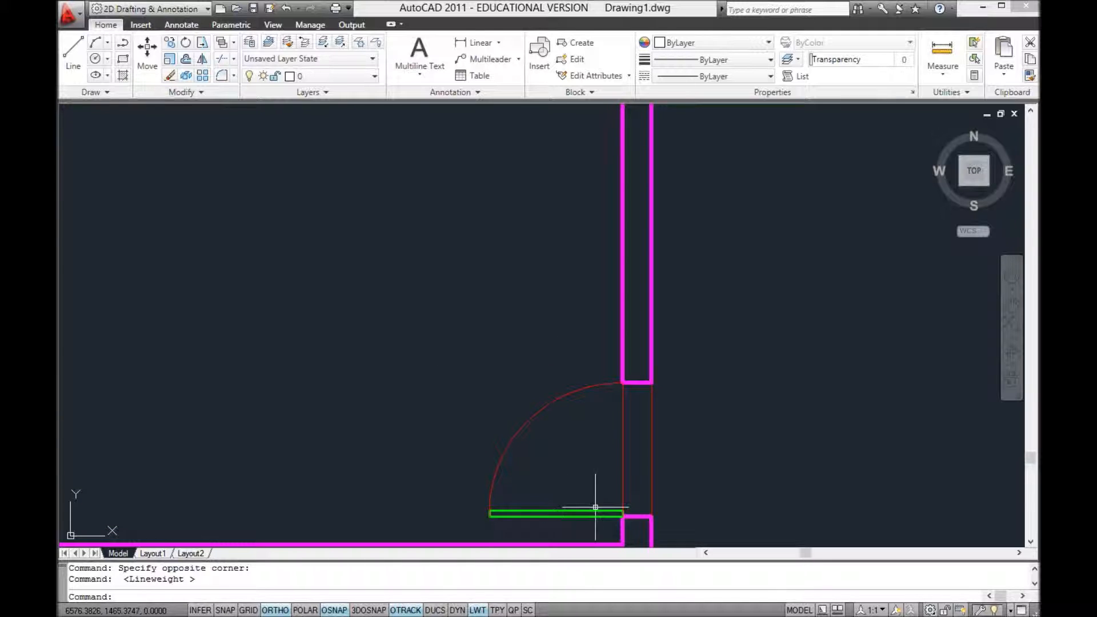
pyautogui.scroll(-3, 657, 477)
pyautogui.scroll(1, 553, 362)
pyautogui.scroll(1, 456, 345)
pyautogui.scroll(3, 457, 345)
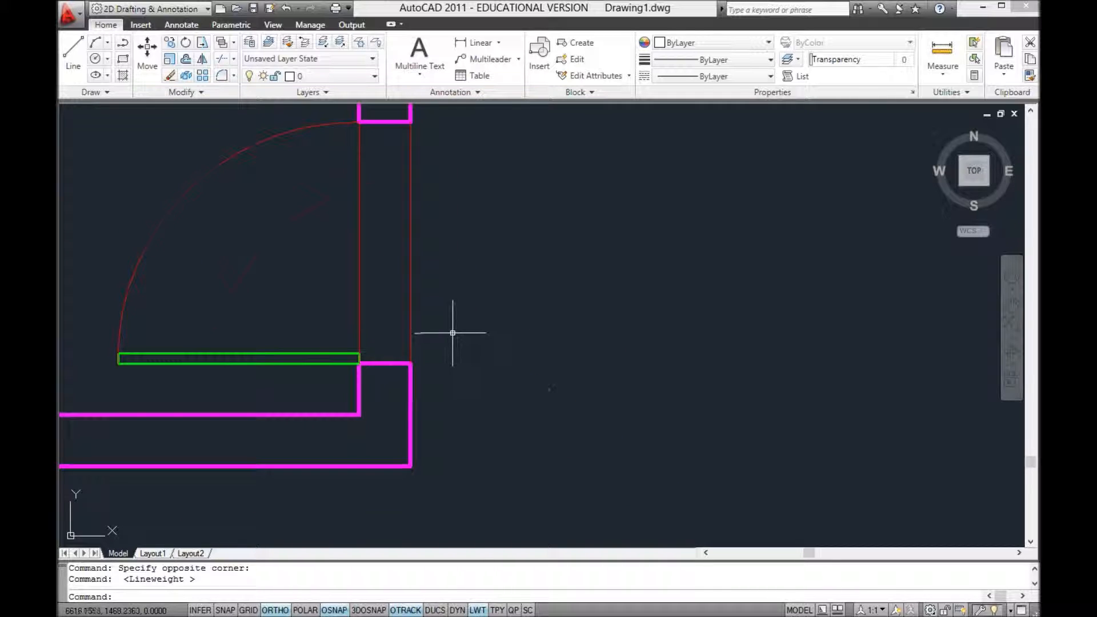
pyautogui.moveTo(452, 332); pyautogui.dragTo(558, 397, button='middle')
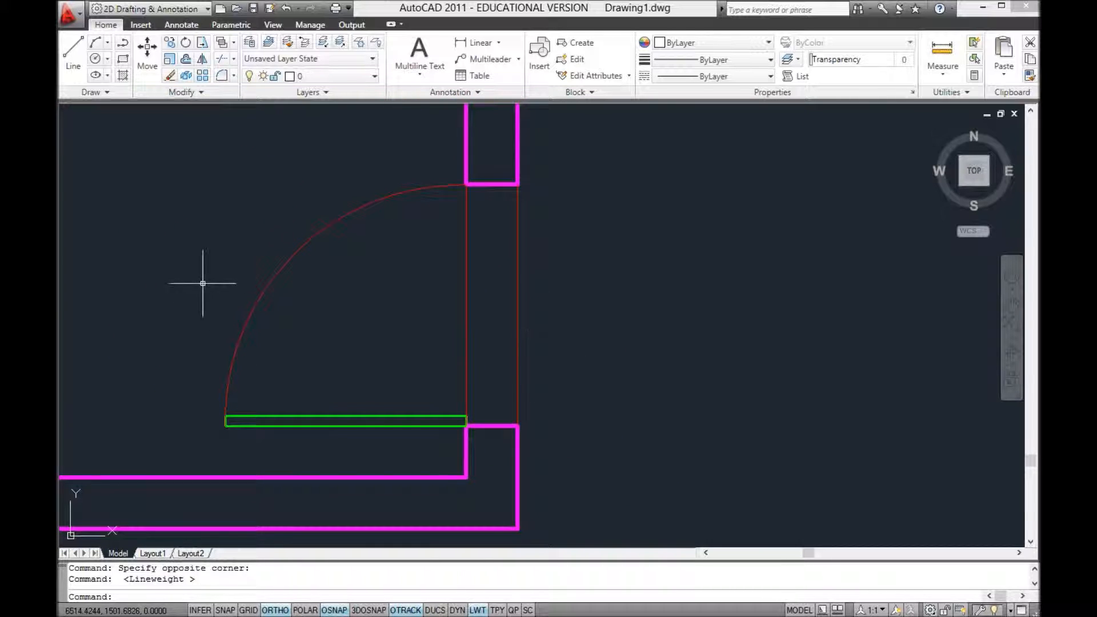
pyautogui.scroll(-2, 200, 280)
pyautogui.moveTo(147, 252); pyautogui.dragTo(570, 345, button='middle')
pyautogui.scroll(-2, 518, 340)
pyautogui.scroll(-2, 518, 340)
pyautogui.scroll(3, 372, 314)
pyautogui.scroll(2, 431, 289)
pyautogui.scroll(2, 431, 289)
pyautogui.scroll(-5, 434, 288)
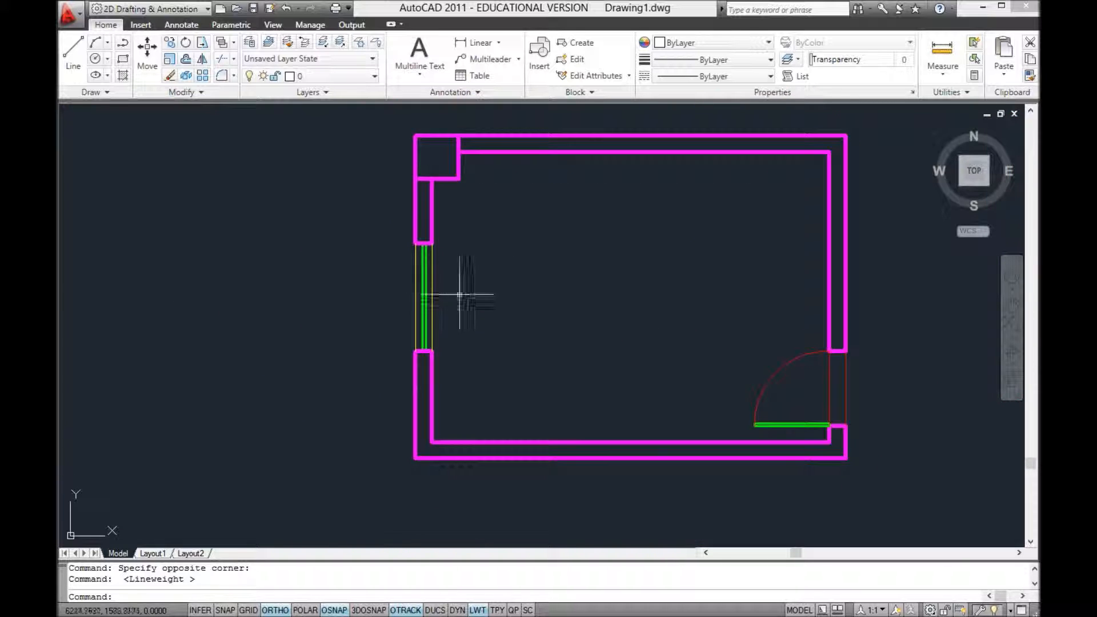
pyautogui.moveTo(632, 306); pyautogui.dragTo(574, 329, button='middle')
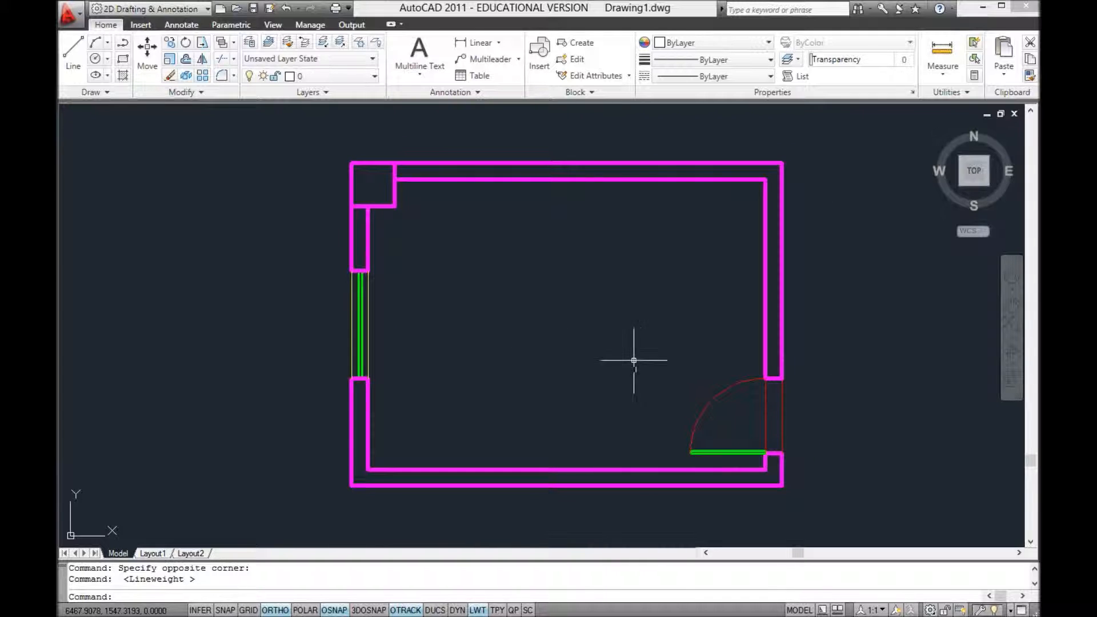
pyautogui.click(478, 610)
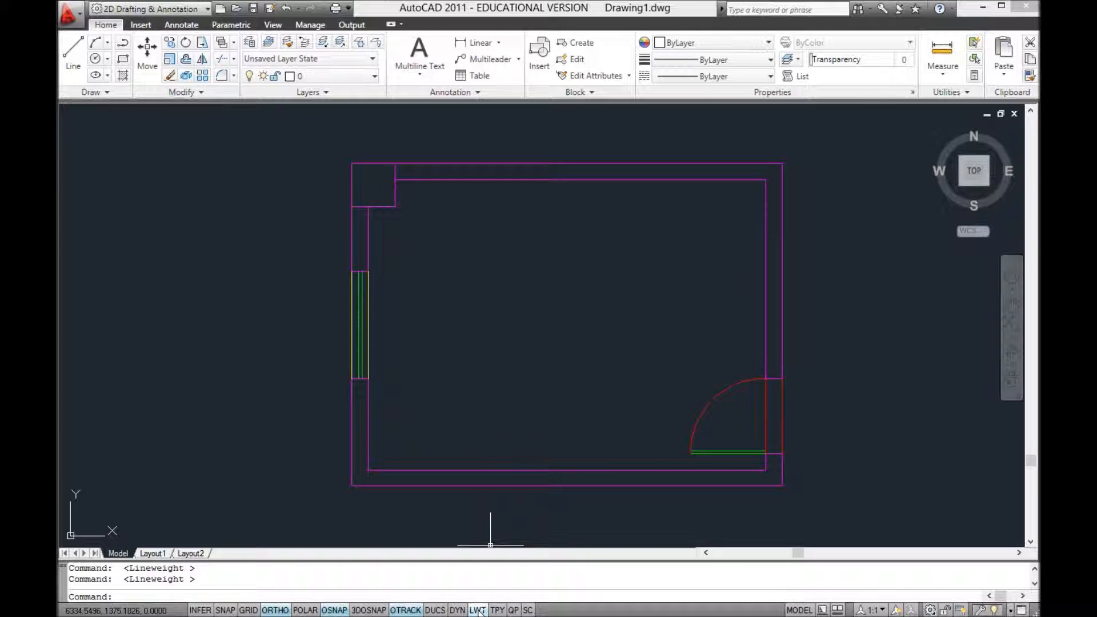